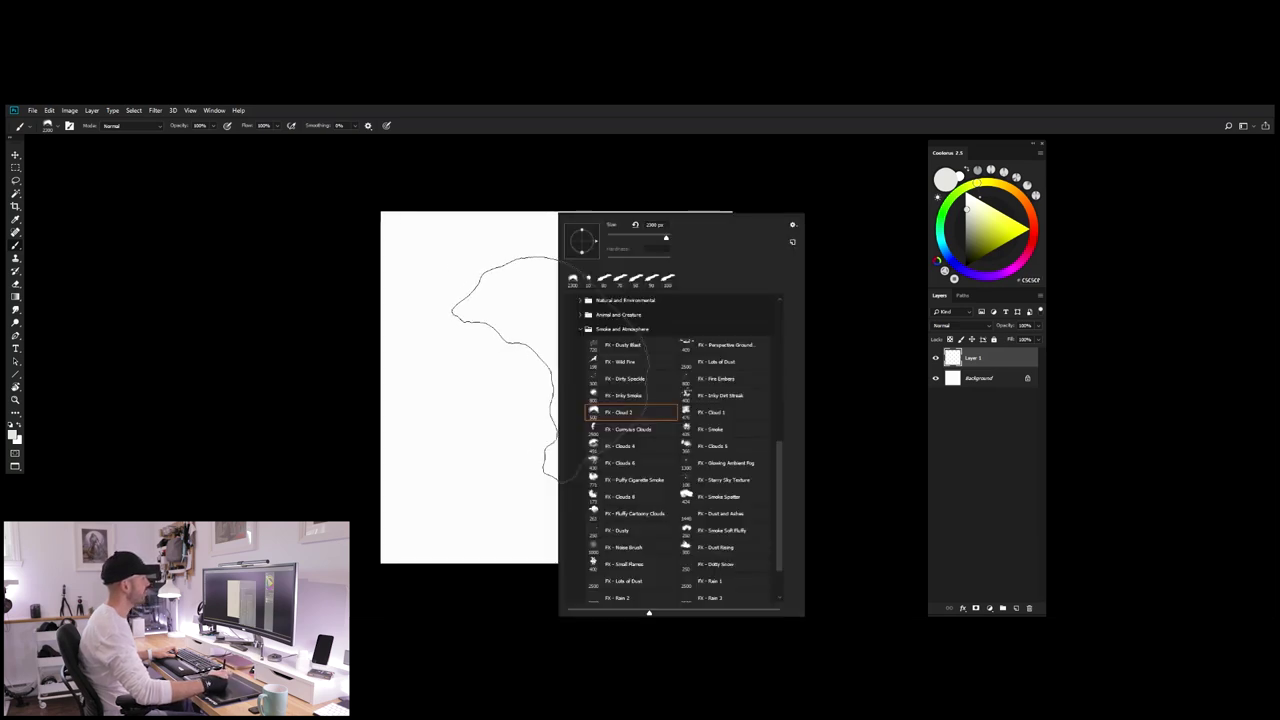
Step: Select the Sketch - Ruan Jia 1 brush and set the foreground colour to black
key("ctrl+z")
scroll(766, 522, "down", 1)
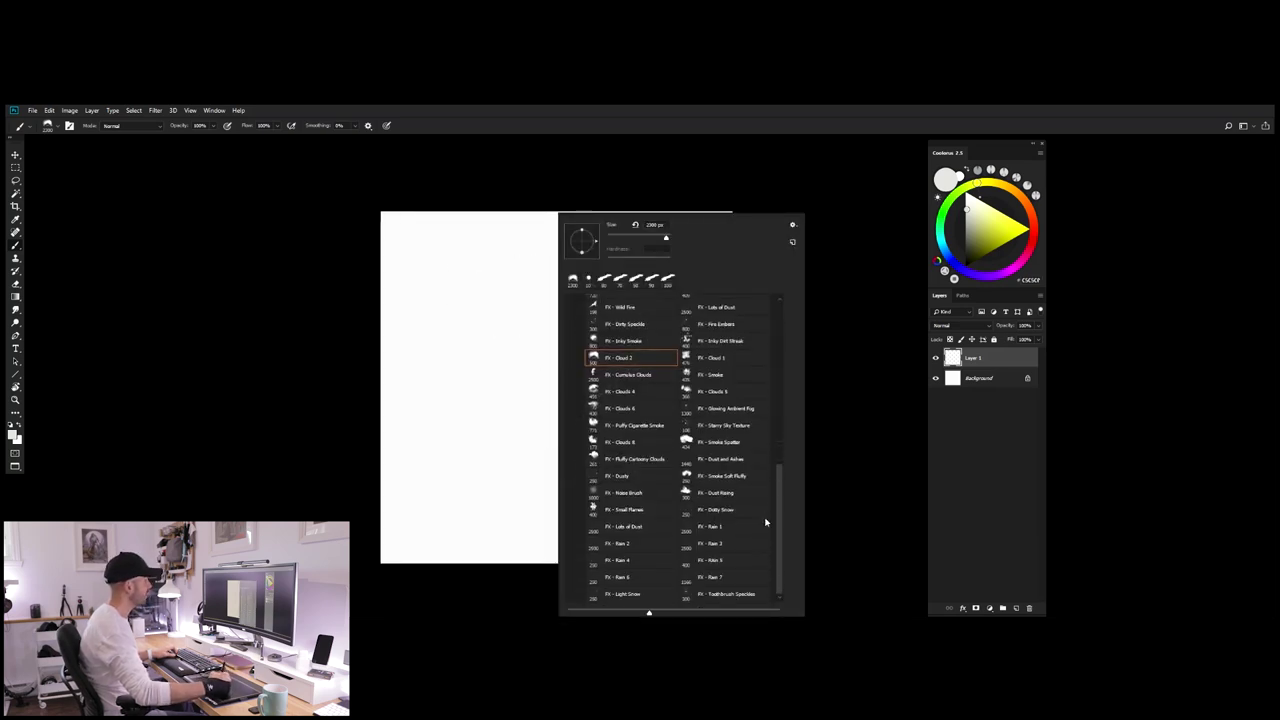
scroll(766, 522, "up", 10)
left_click(601, 450)
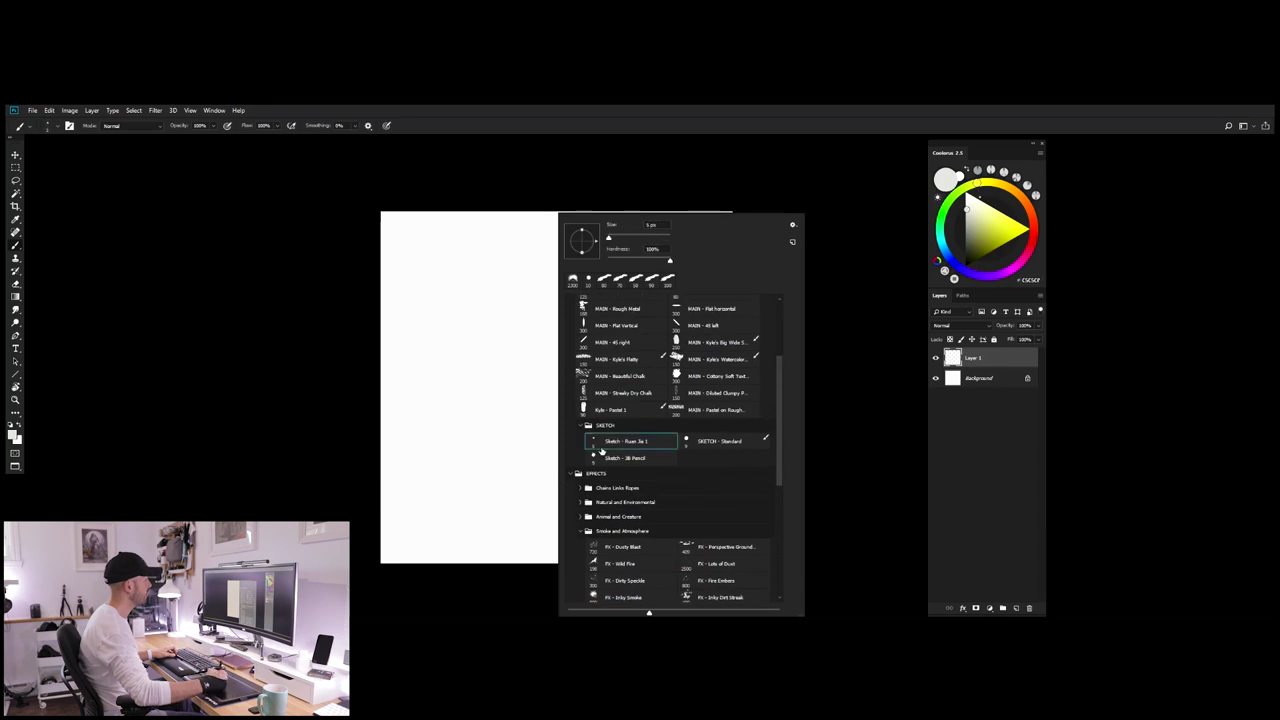
left_click_drag(871, 326, 848, 320)
left_click(967, 264)
Step: Enlarge the sketch brush slightly for drawing on the blank canvas
left_click_drag(589, 363, 533, 354)
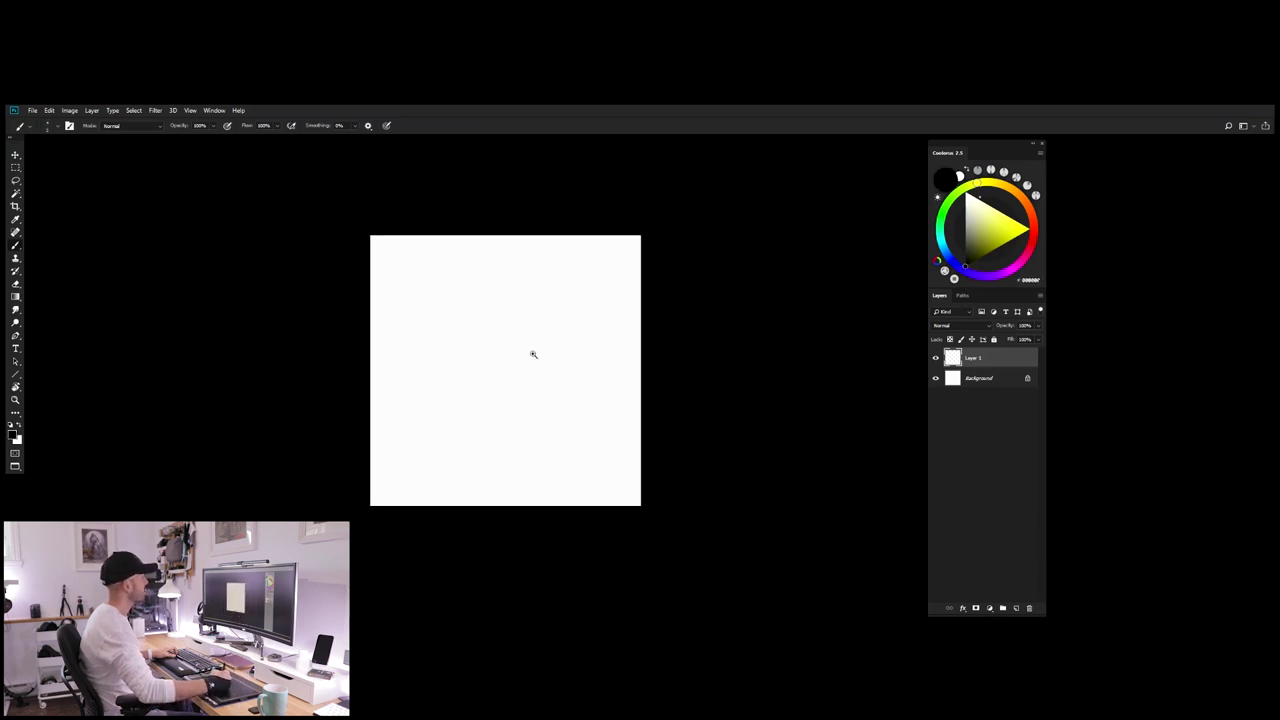
left_click_drag(501, 401, 537, 366)
left_click_drag(520, 388, 534, 388)
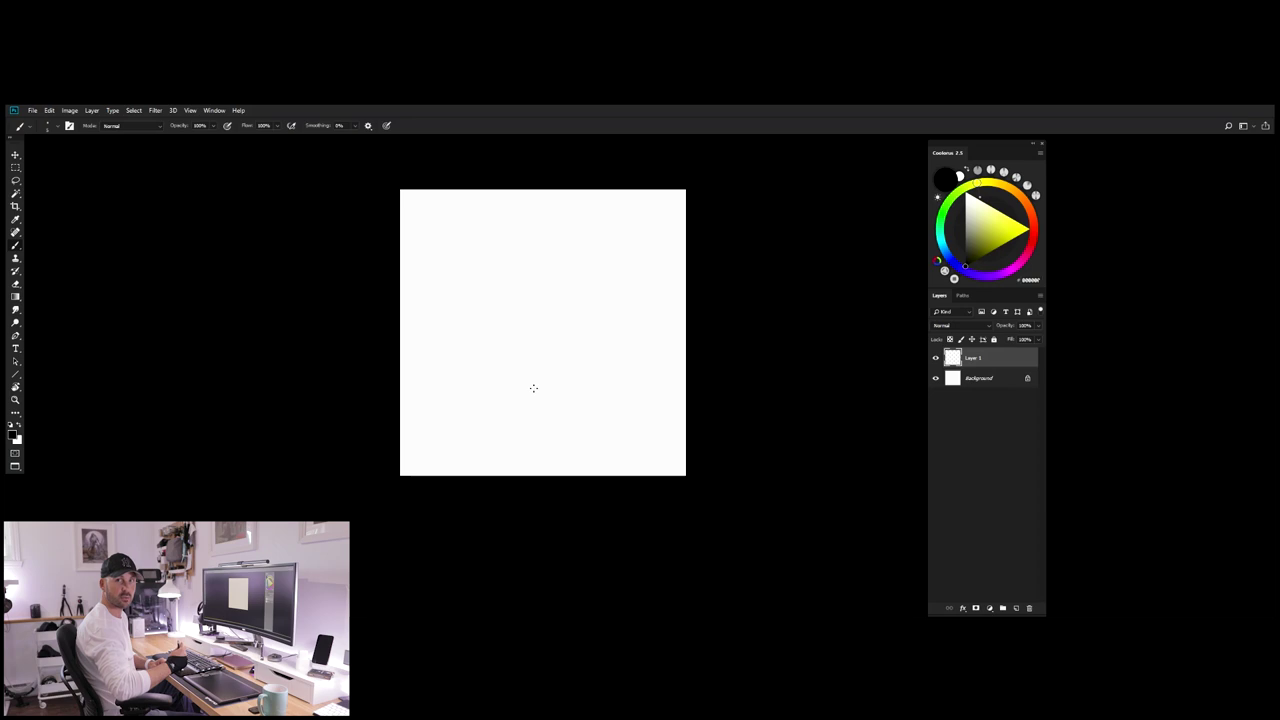
left_click_drag(480, 327, 525, 362)
left_click_drag(525, 362, 508, 390)
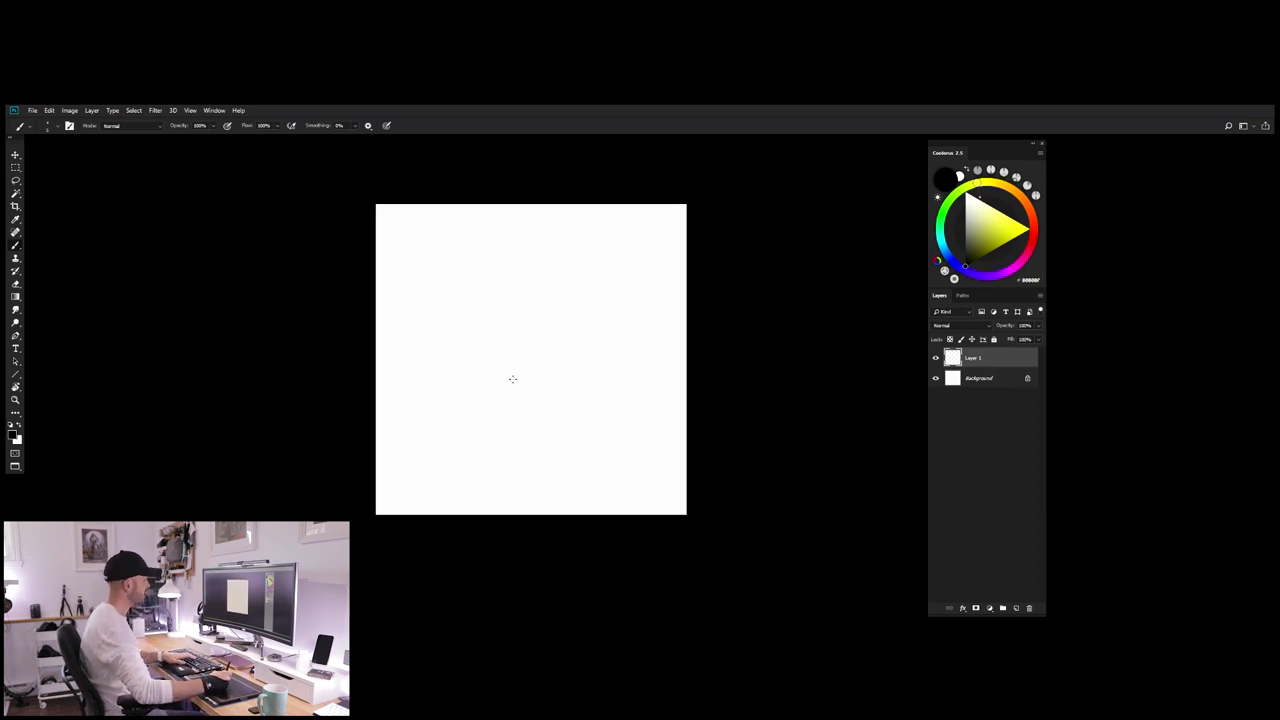
key("]")
key("]")
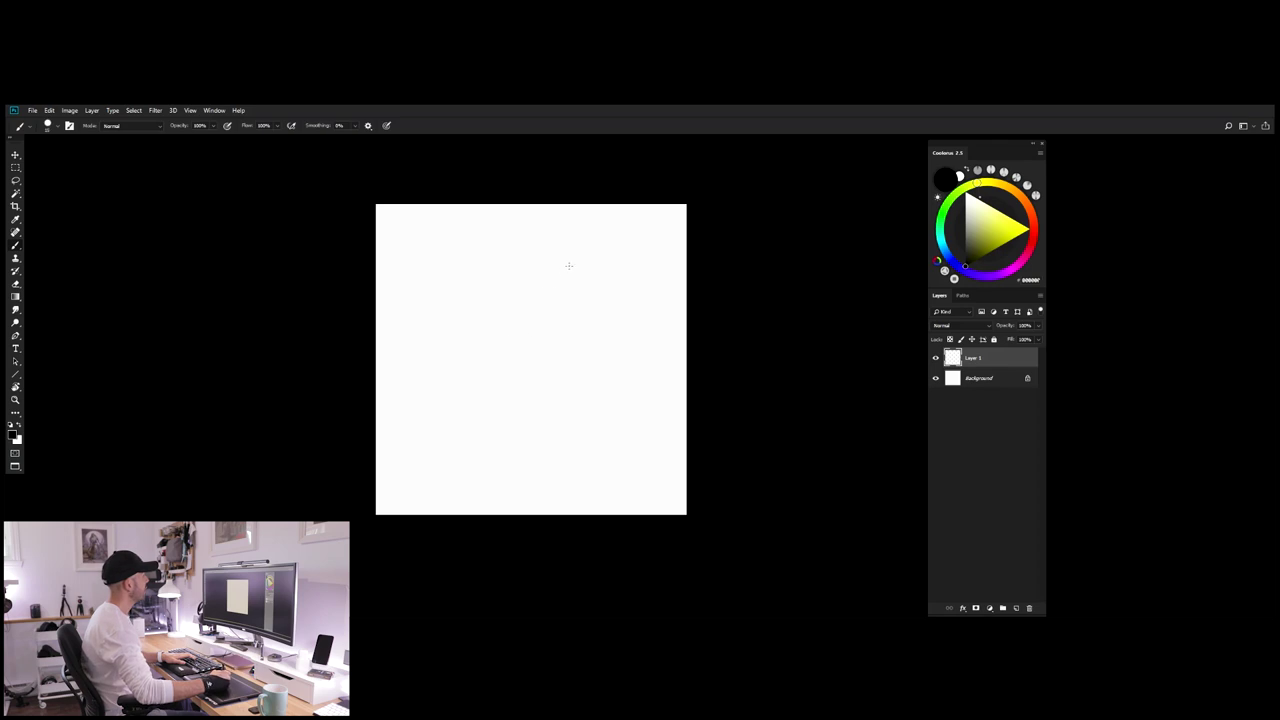
left_click_drag(569, 265, 531, 375)
left_click(539, 391)
key("ctrl+z")
key("ctrl+z")
Step: Sketch a first thin angular contour in the upper middle of the blank canvas
scroll(525, 365, "down", 2)
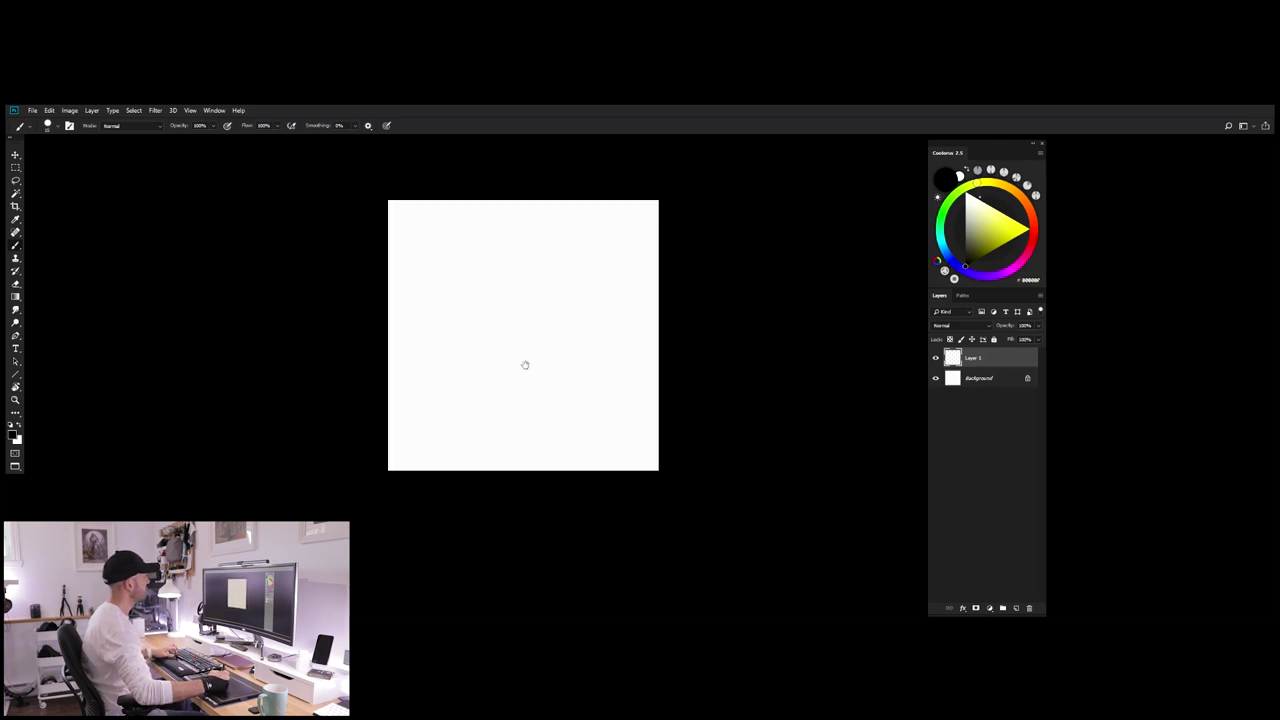
scroll(525, 365, "up", 1)
left_click_drag(543, 380, 546, 426)
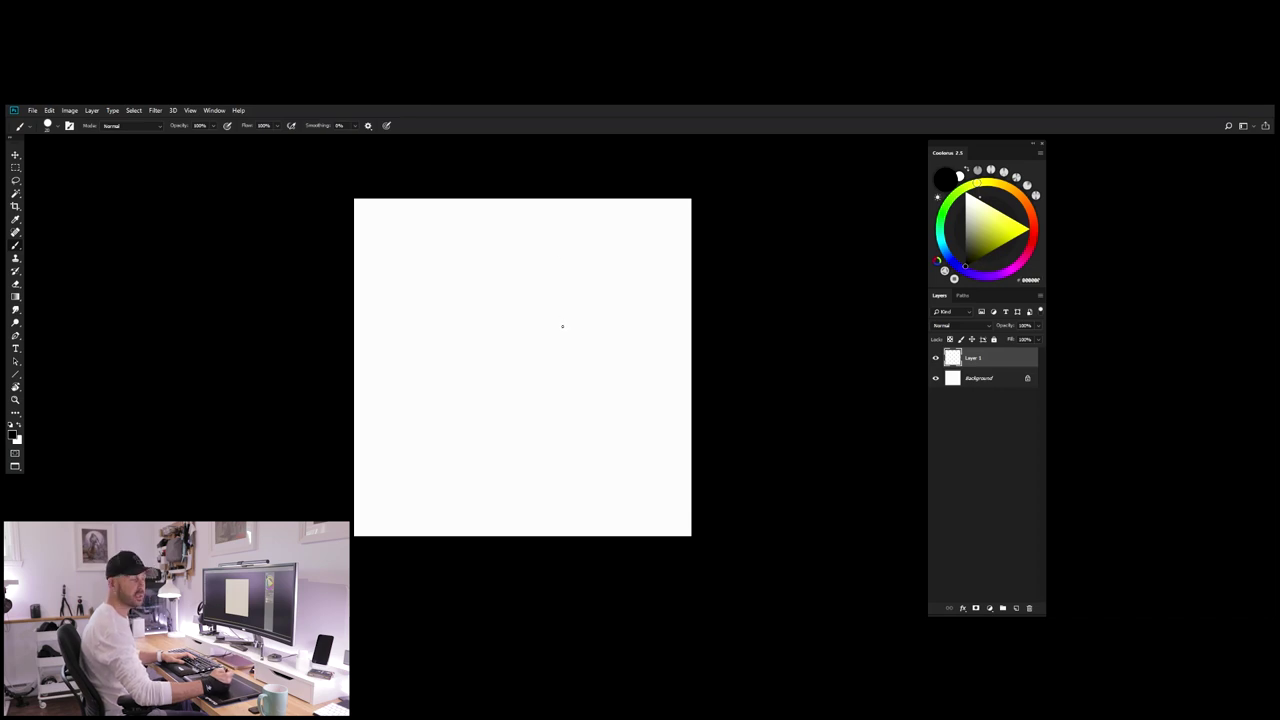
mouse_move(591, 223)
left_mouse_down()
mouse_move(547, 233)
mouse_move(545, 278)
left_mouse_up()
Step: Move the sketched contour slightly left and down on the canvas, then return to the Brush tool
key("c")
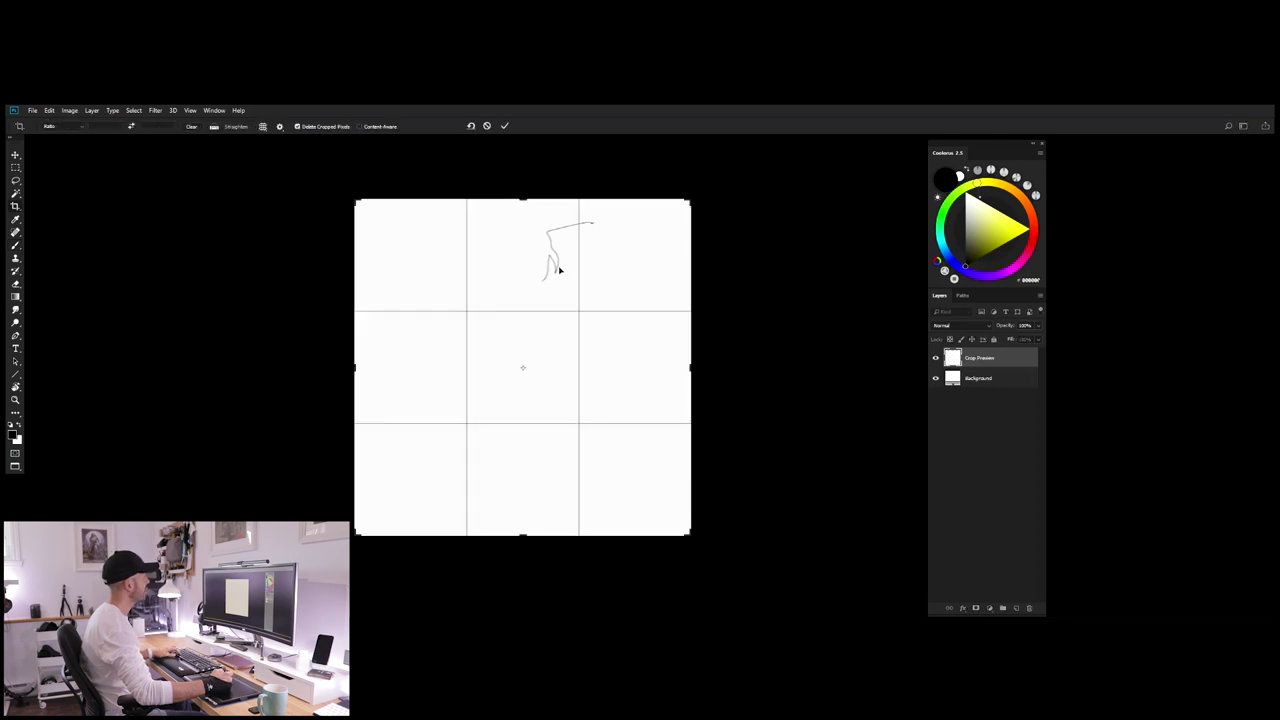
key("Return")
key("v")
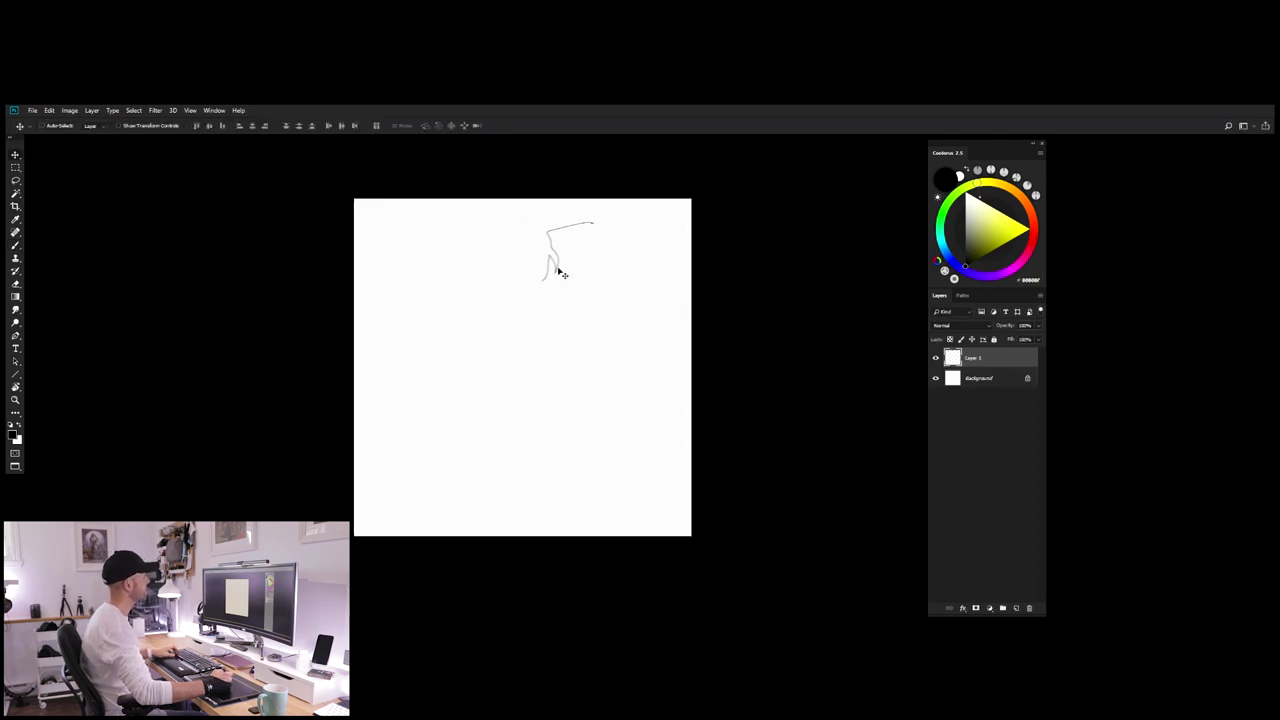
left_click_drag(558, 269, 529, 275)
key("b")
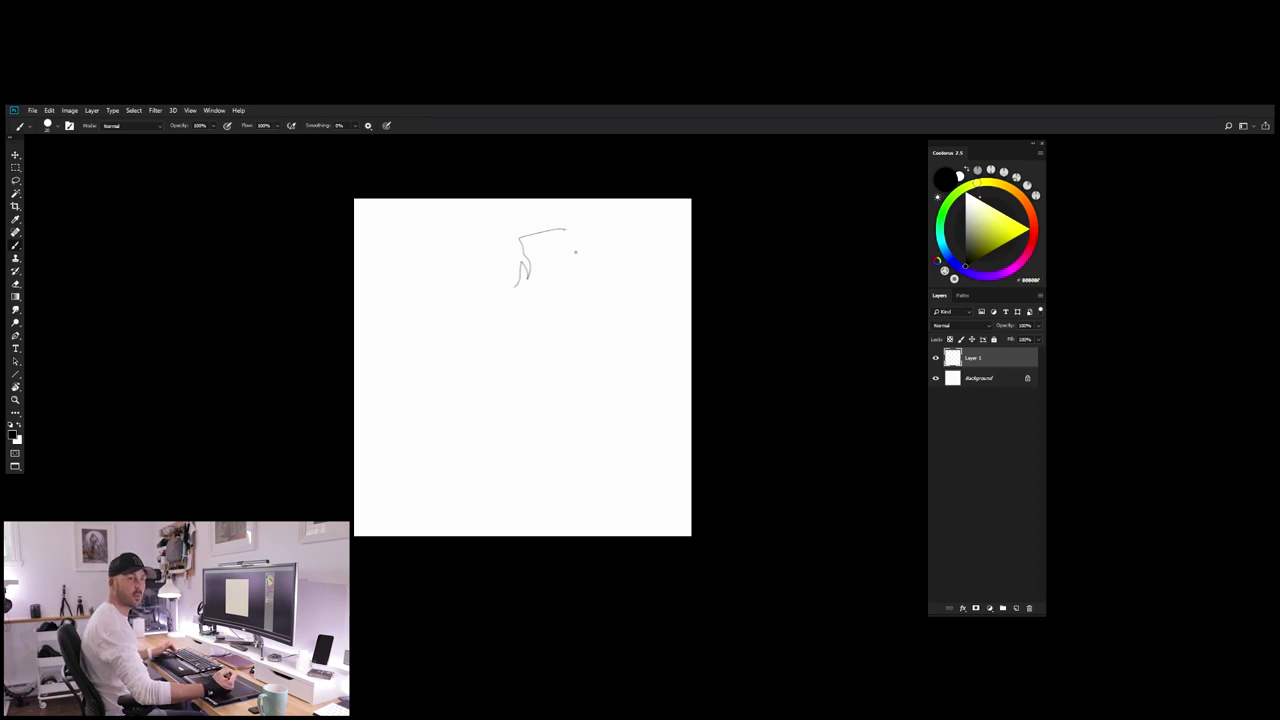
Step: Sketch the jagged right-hand contour of the form, undoing its lower part and redrawing it curving inward
mouse_move(576, 245)
left_mouse_down()
mouse_move(607, 264)
mouse_move(600, 272)
mouse_move(612, 264)
mouse_move(586, 289)
mouse_move(603, 311)
mouse_move(588, 393)
left_mouse_up()
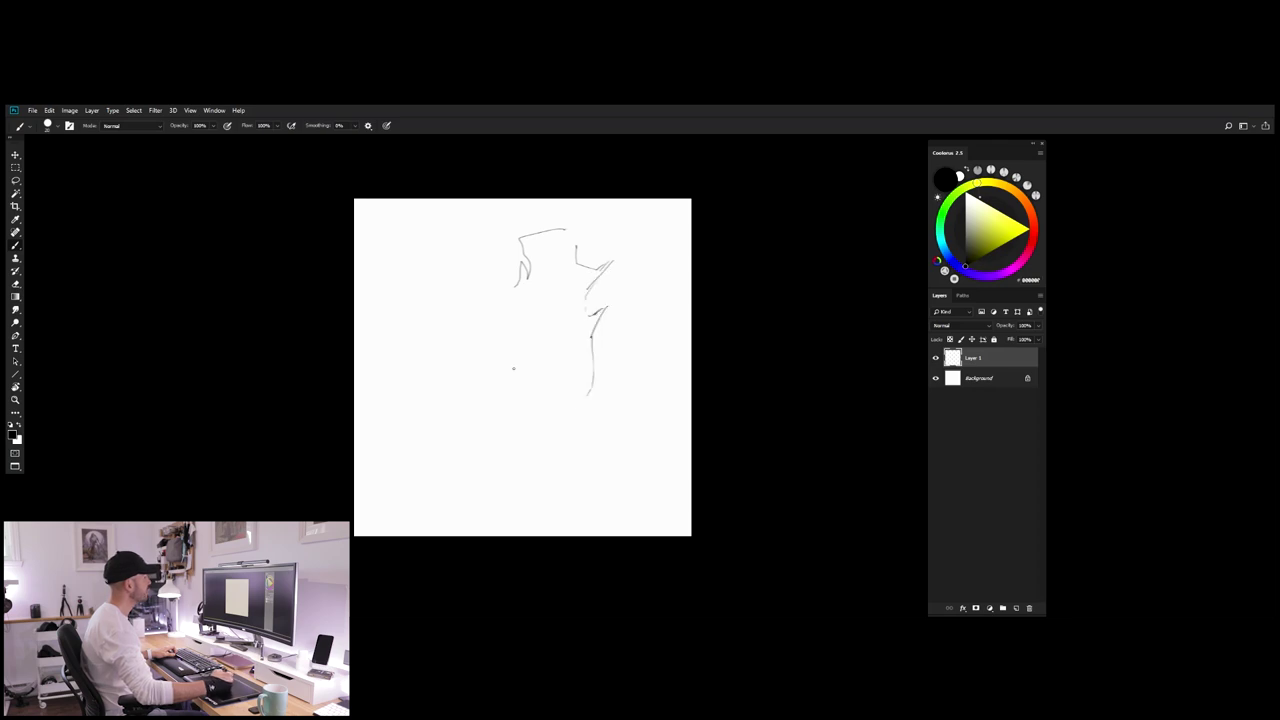
key("ctrl+z")
key("ctrl+z")
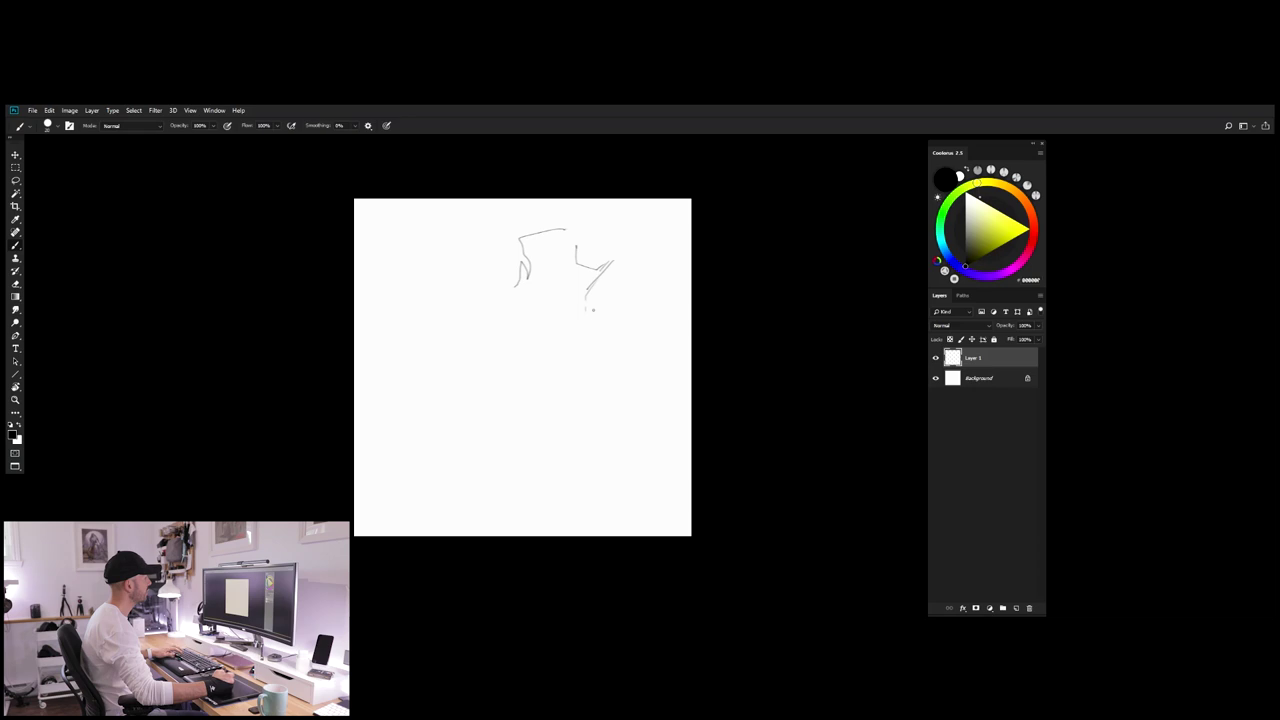
mouse_move(592, 311)
left_mouse_down()
mouse_move(540, 358)
mouse_move(556, 384)
mouse_move(597, 393)
left_mouse_up()
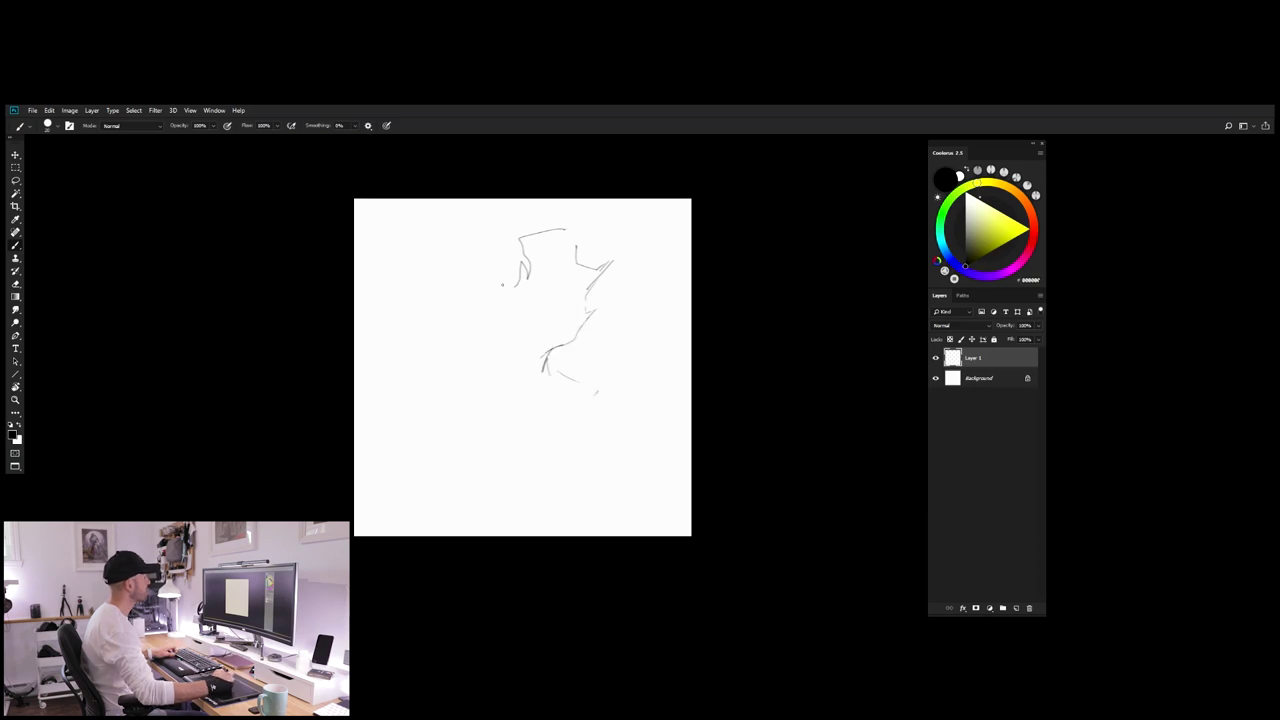
Step: Sketch diagonal lines down the form's left side and broken inner lines across its middle
left_click_drag(528, 278, 480, 334)
mouse_move(520, 297)
left_mouse_down()
mouse_move(493, 339)
mouse_move(531, 356)
left_mouse_up()
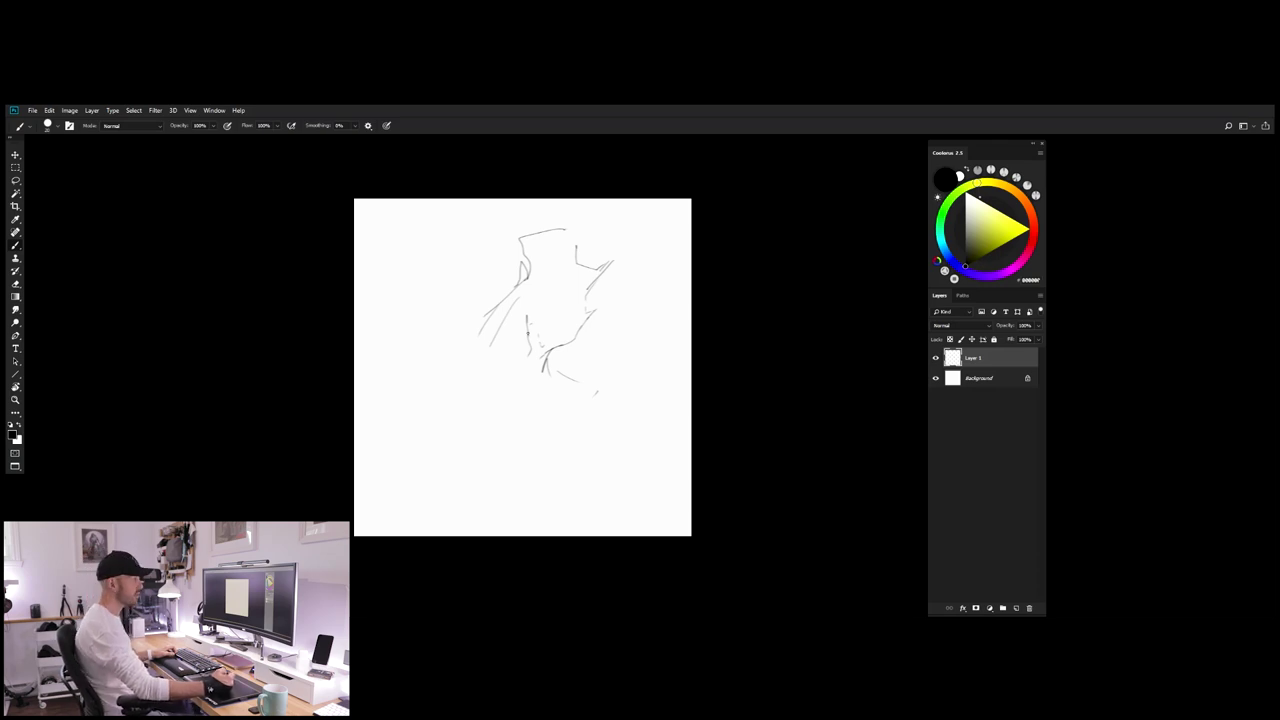
mouse_move(572, 284)
left_mouse_down()
mouse_move(513, 317)
mouse_move(501, 331)
mouse_move(535, 325)
mouse_move(493, 355)
left_mouse_up()
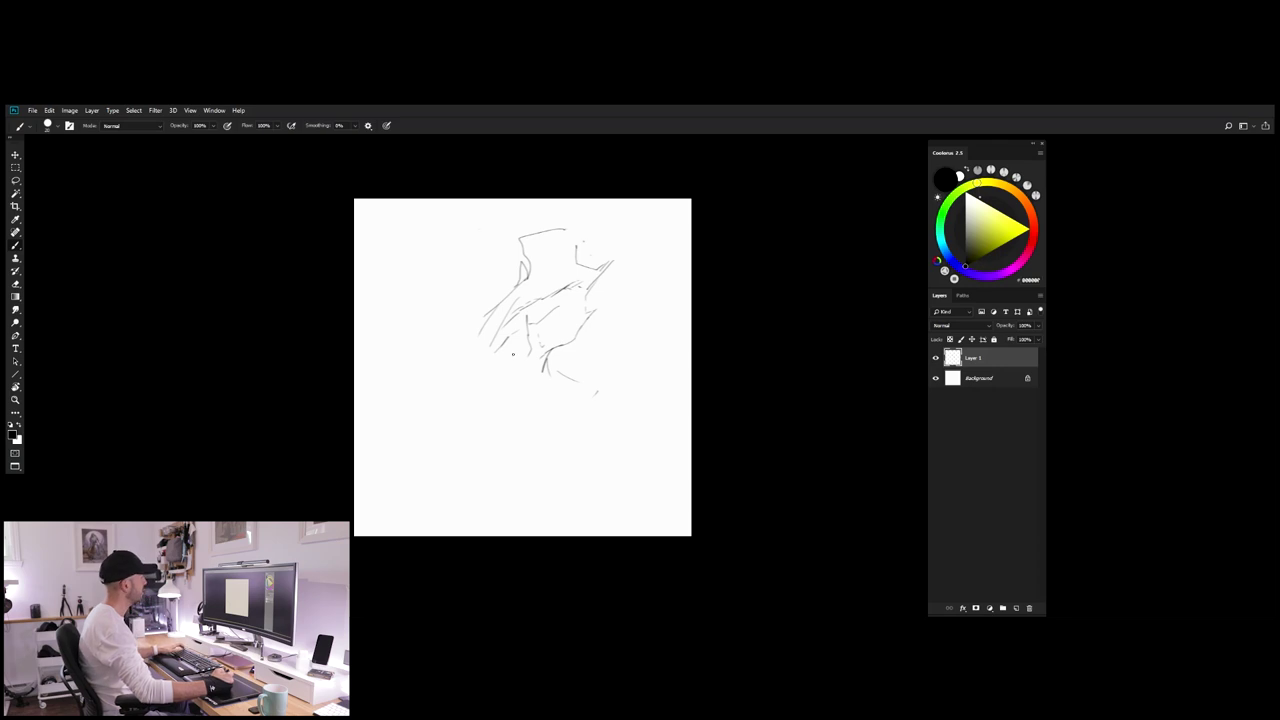
Step: Flip the canvas horizontally and sketch a long pointed shape on the right and spiky, curved contours on the left
key("ctrl+shift+h")
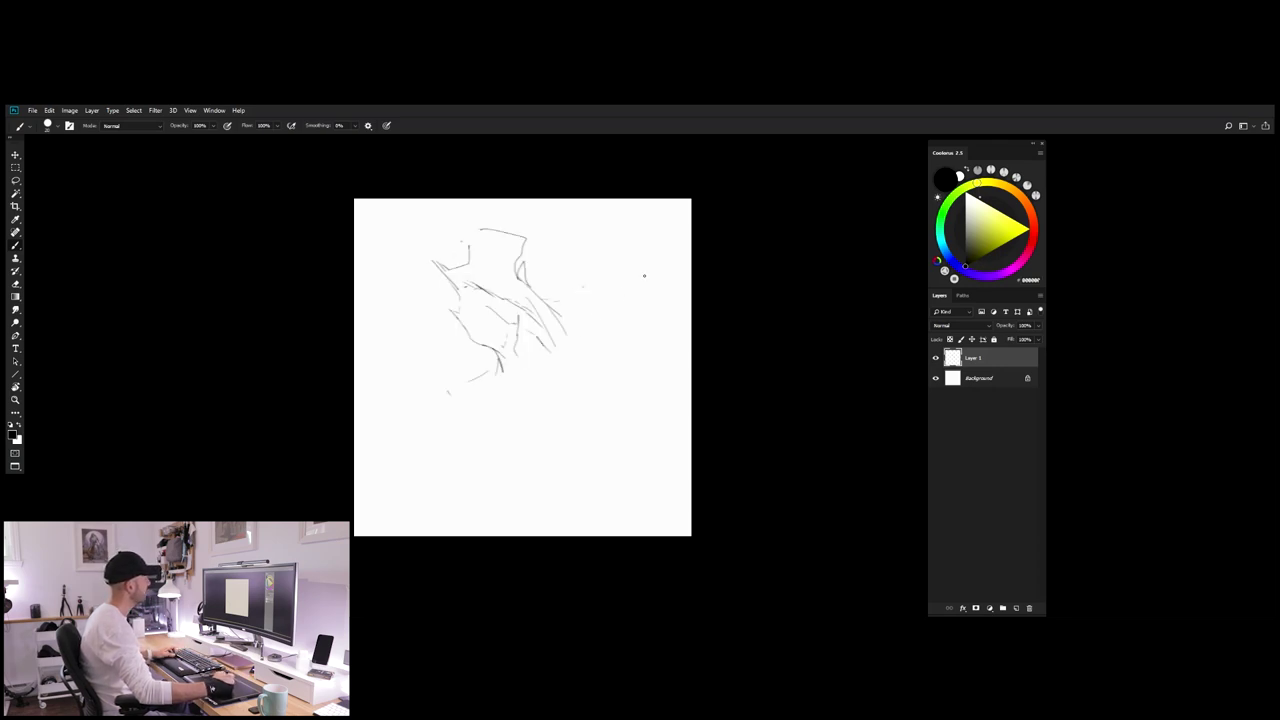
left_click_drag(638, 277, 542, 366)
left_click_drag(626, 276, 556, 306)
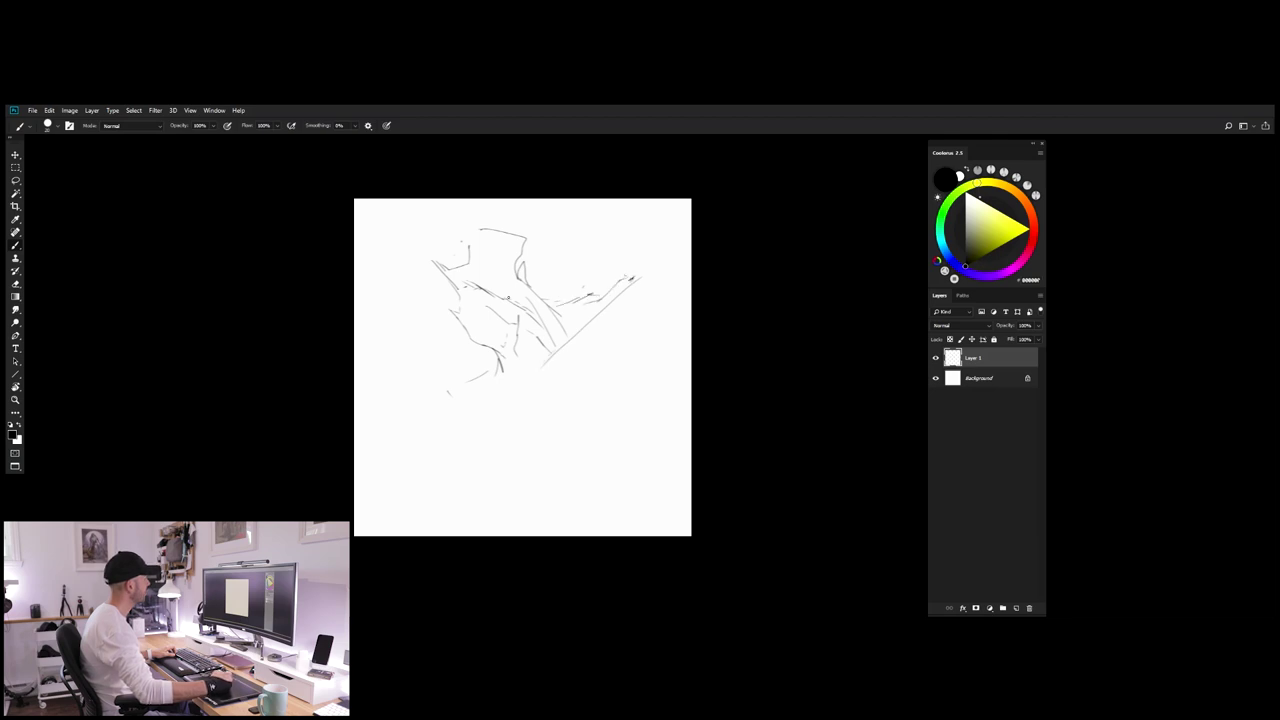
mouse_move(436, 258)
left_mouse_down()
mouse_move(404, 242)
mouse_move(457, 308)
mouse_move(424, 350)
left_mouse_up()
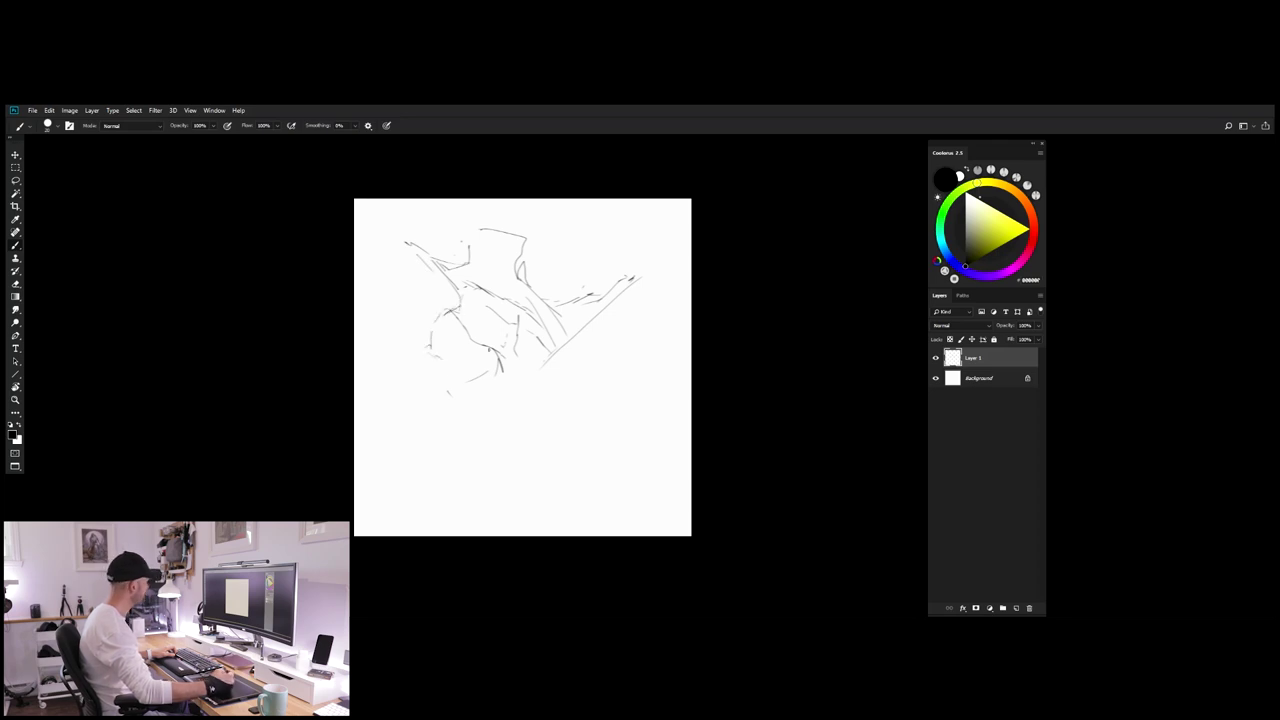
Step: Flip the canvas back and sketch the tapering lower body with pointed extensions toward the lower right, undoing an unwanted stroke
key("ctrl+shift+h")
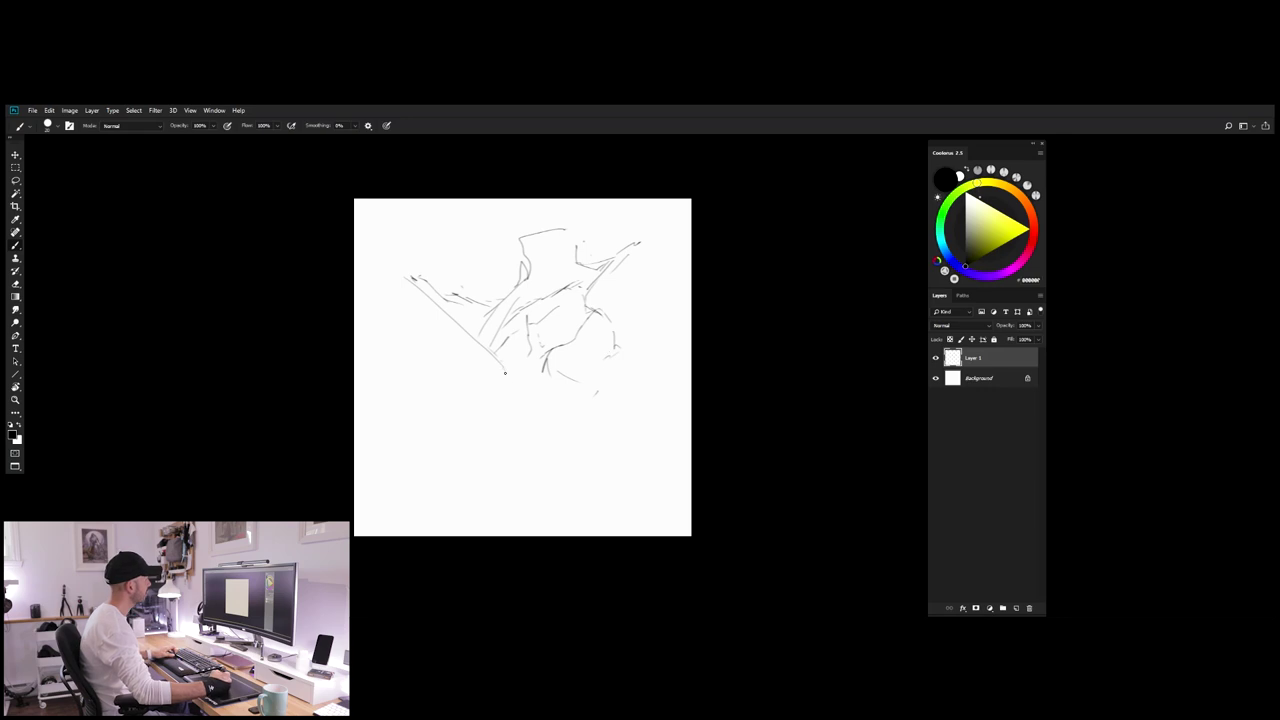
left_click_drag(503, 376, 467, 405)
mouse_move(528, 365)
left_mouse_down()
mouse_move(538, 397)
mouse_move(558, 376)
mouse_move(567, 415)
mouse_move(541, 405)
mouse_move(548, 435)
mouse_move(517, 469)
mouse_move(549, 428)
left_mouse_up()
key("ctrl+z")
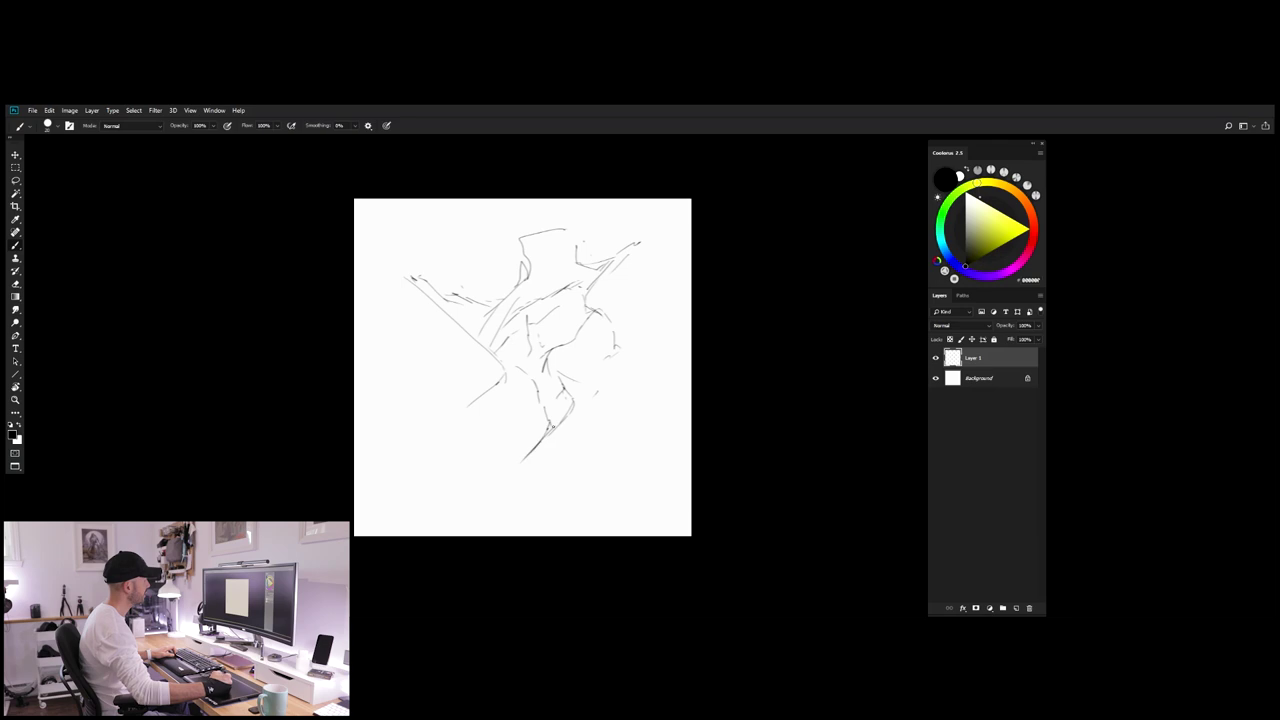
left_click_drag(598, 380, 610, 374)
mouse_move(558, 428)
left_mouse_down()
mouse_move(617, 430)
mouse_move(620, 412)
mouse_move(629, 432)
mouse_move(603, 448)
left_mouse_up()
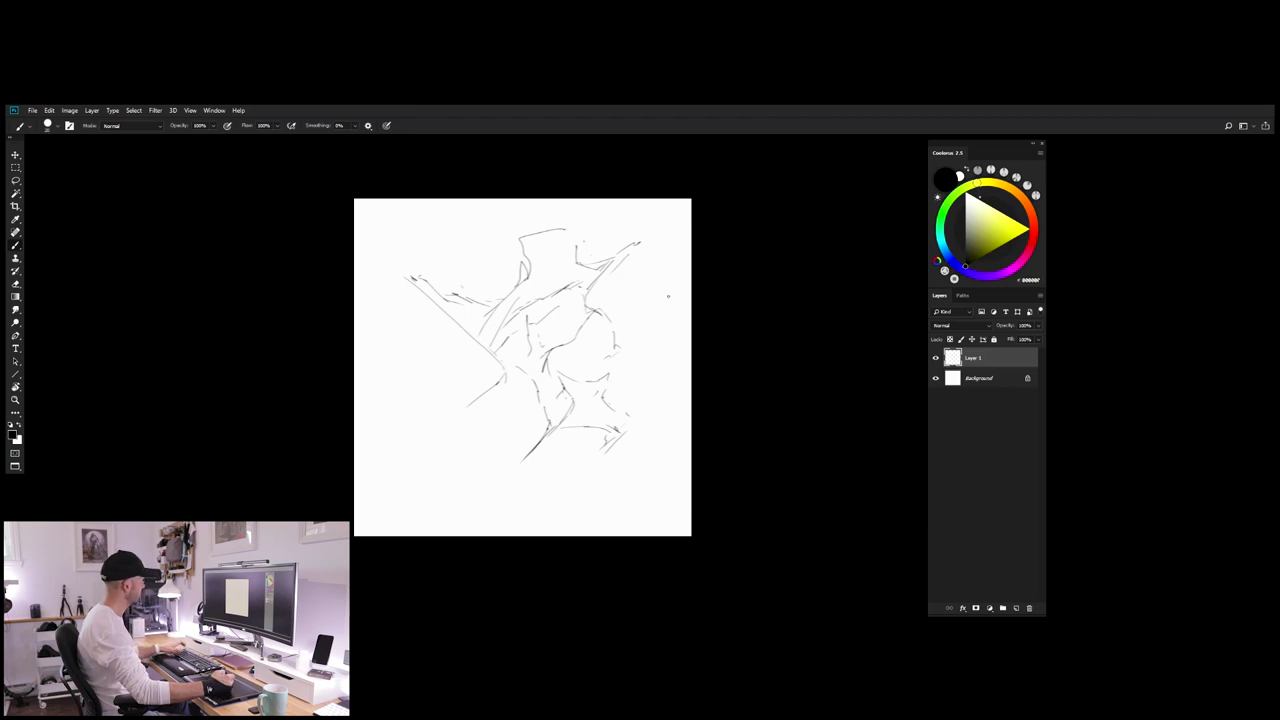
Step: Flip the canvas horizontally and sketch a long curved limb toward the lower right with small marks at its base
key("ctrl+shift+h")
mouse_move(509, 406)
left_mouse_down()
mouse_move(549, 388)
mouse_move(598, 421)
mouse_move(650, 412)
left_mouse_up()
mouse_move(642, 406)
left_mouse_down()
mouse_move(640, 424)
mouse_move(632, 417)
left_mouse_up()
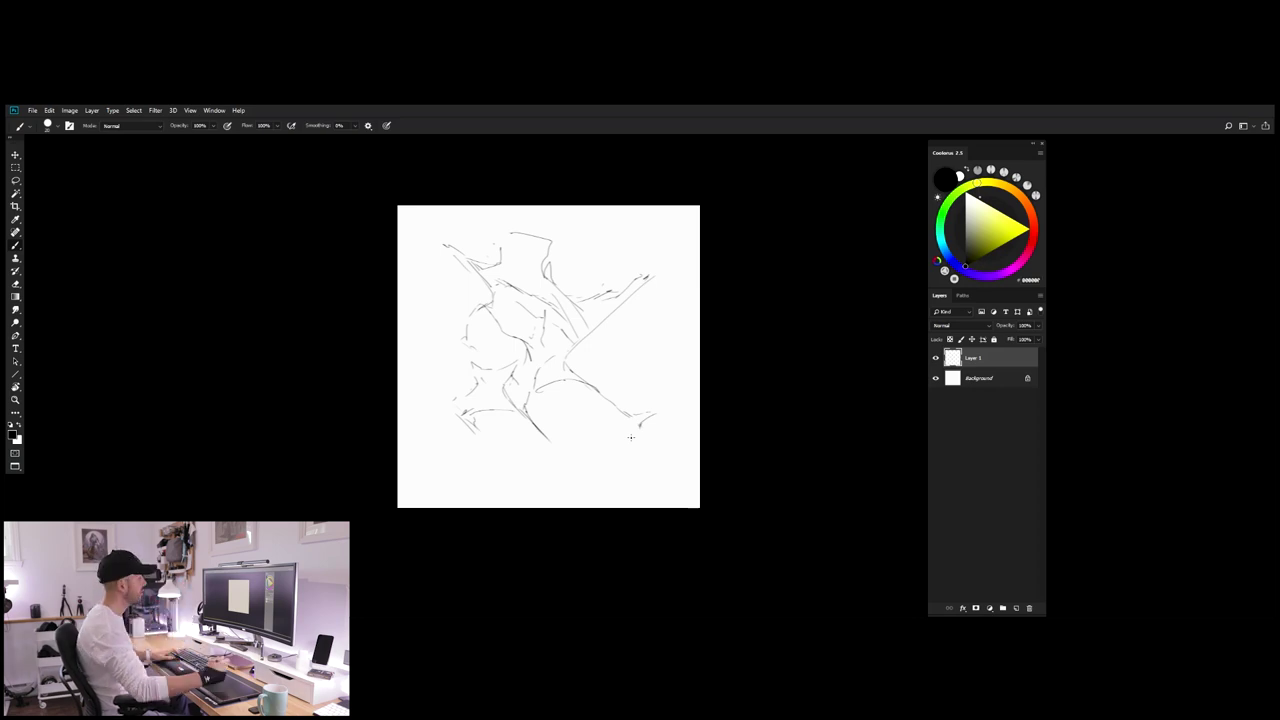
left_click_drag(543, 389, 538, 410)
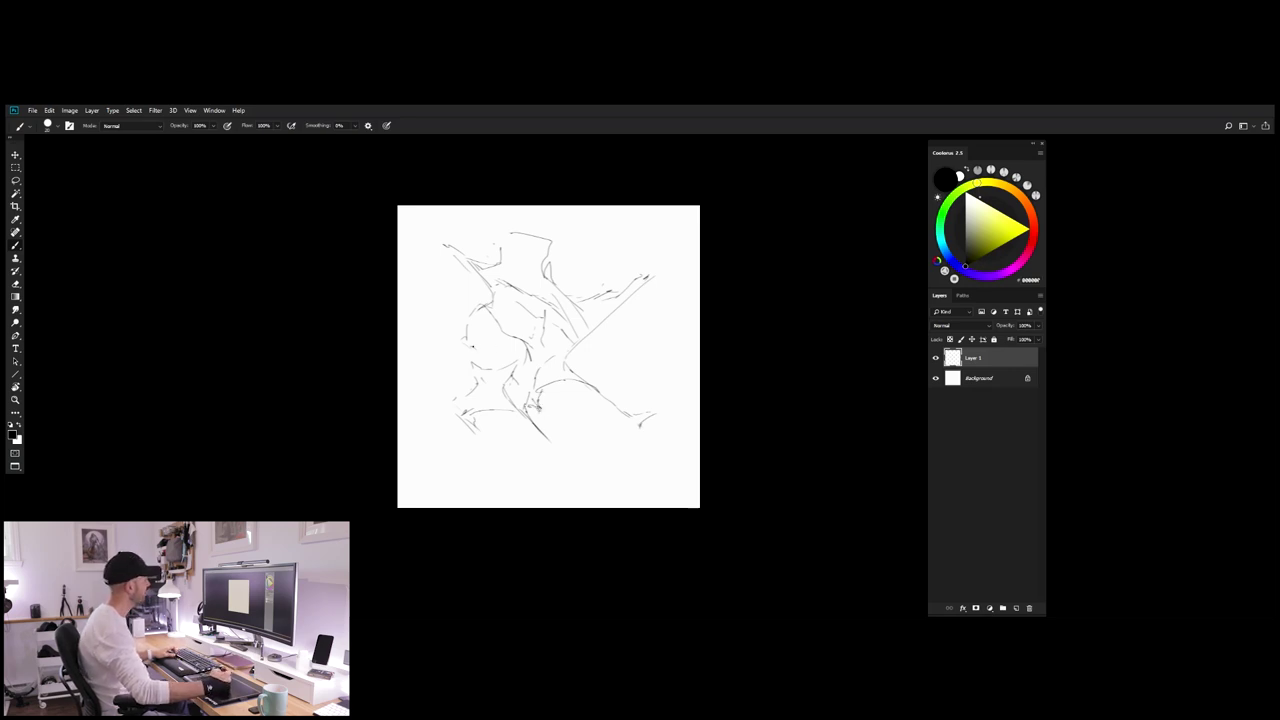
Step: Add small jagged details and curved inner lines around the rounded shape on the form's left side
left_click_drag(449, 335, 466, 365)
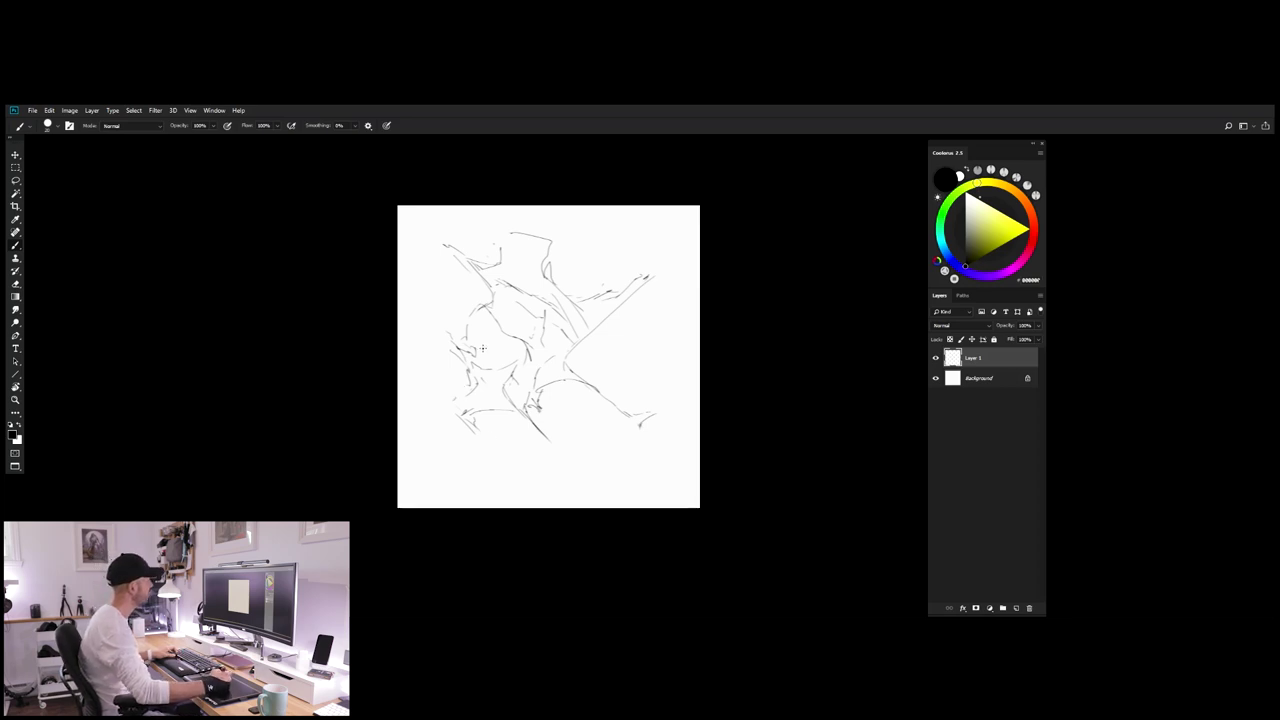
left_click_drag(516, 346, 492, 364)
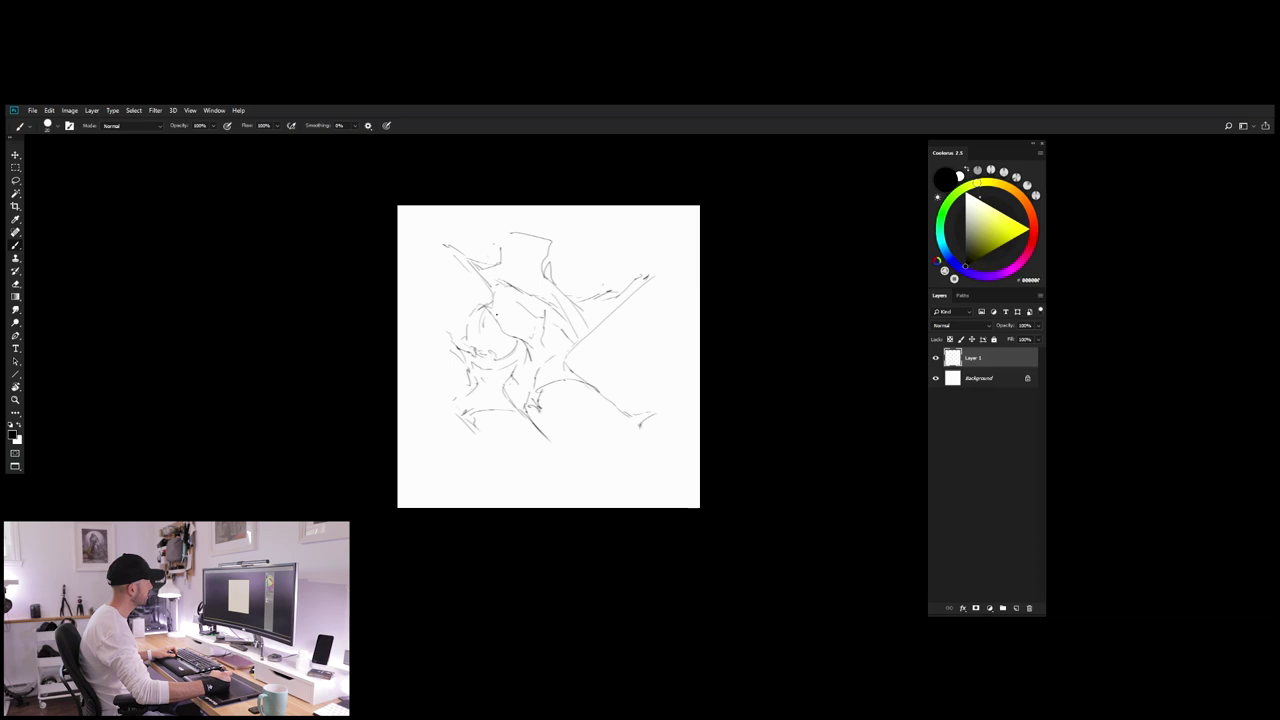
mouse_move(497, 315)
left_mouse_down()
mouse_move(510, 336)
mouse_move(545, 331)
left_mouse_up()
Step: Flip the canvas horizontally and erase stray lines around the lower central shapes
key("ctrl+shift+h")
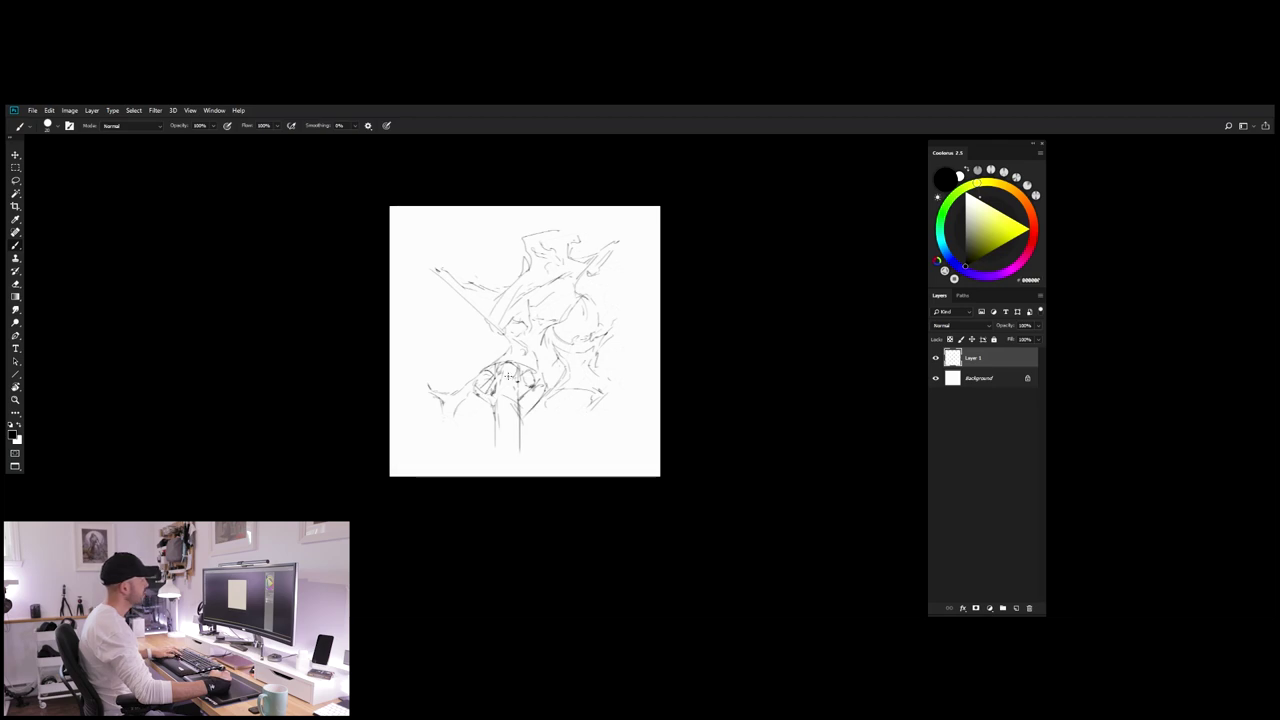
key("e")
key("b")
key("e")
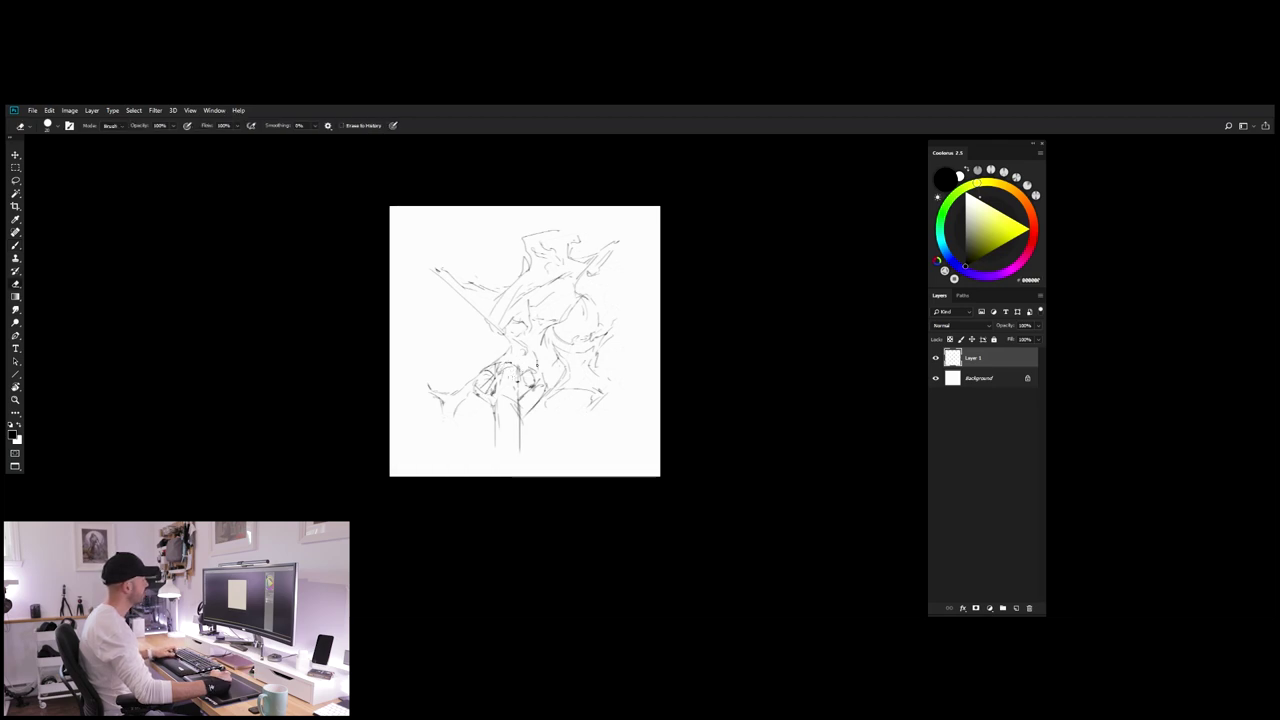
key("b")
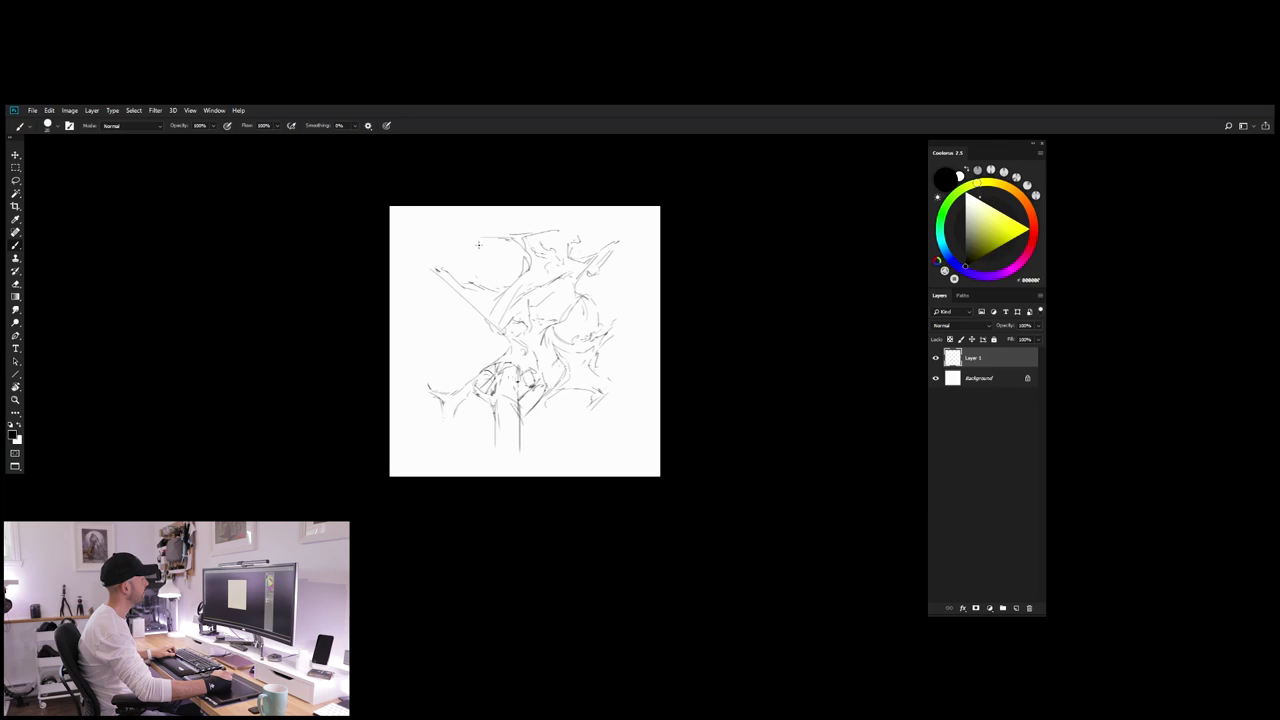
Step: Sketch a curved outline at the upper left and small rounded details in the form's upper right
left_click_drag(494, 237, 467, 247)
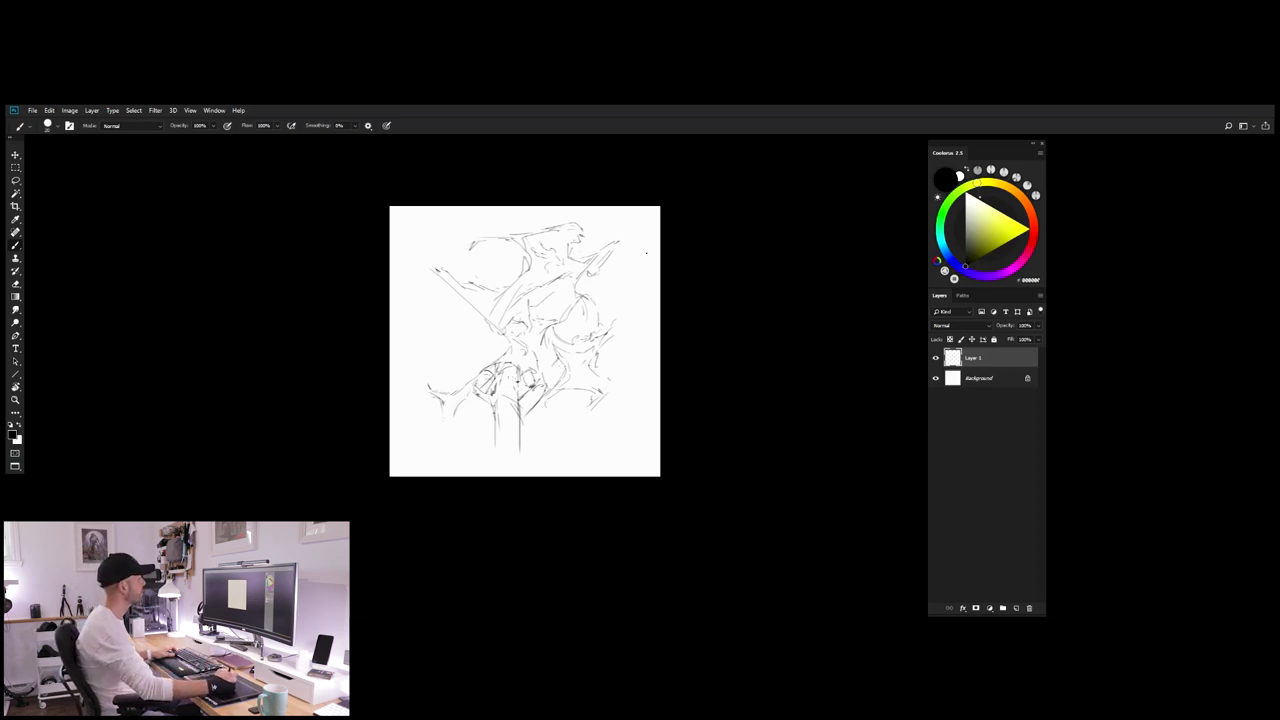
left_click_drag(583, 236, 599, 248)
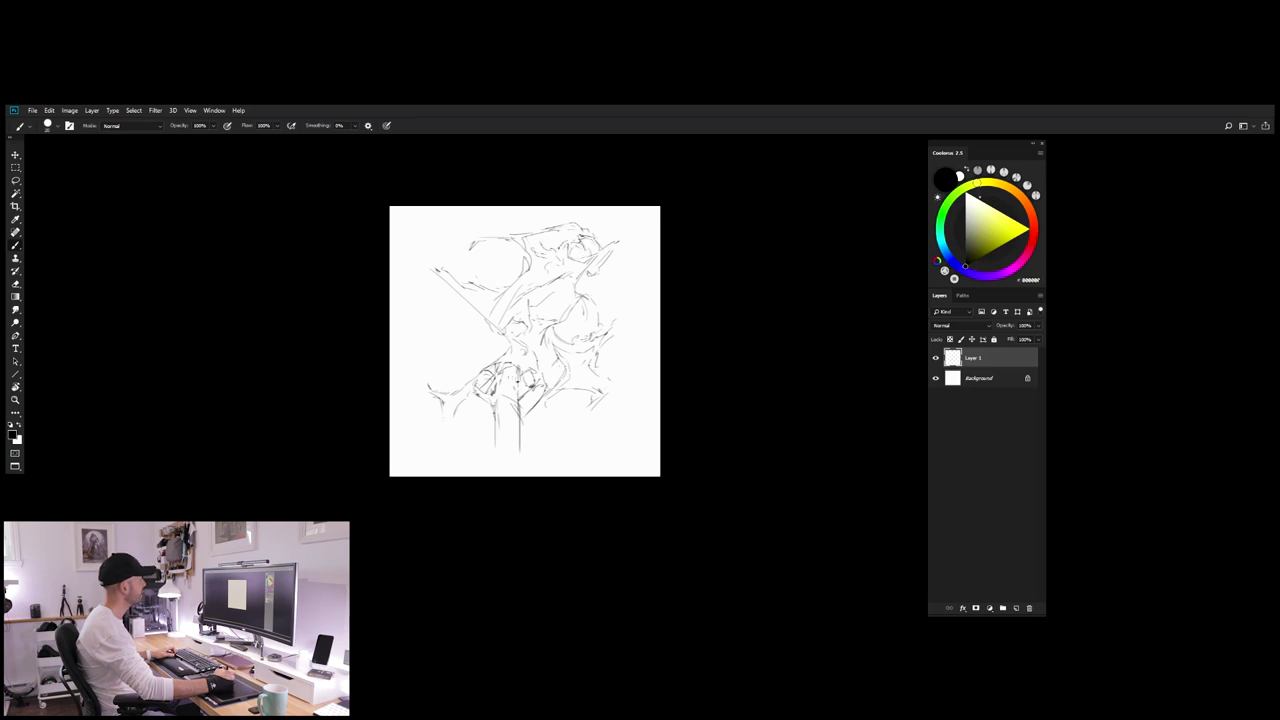
mouse_move(562, 242)
left_mouse_down()
mouse_move(530, 242)
mouse_move(567, 265)
left_mouse_up()
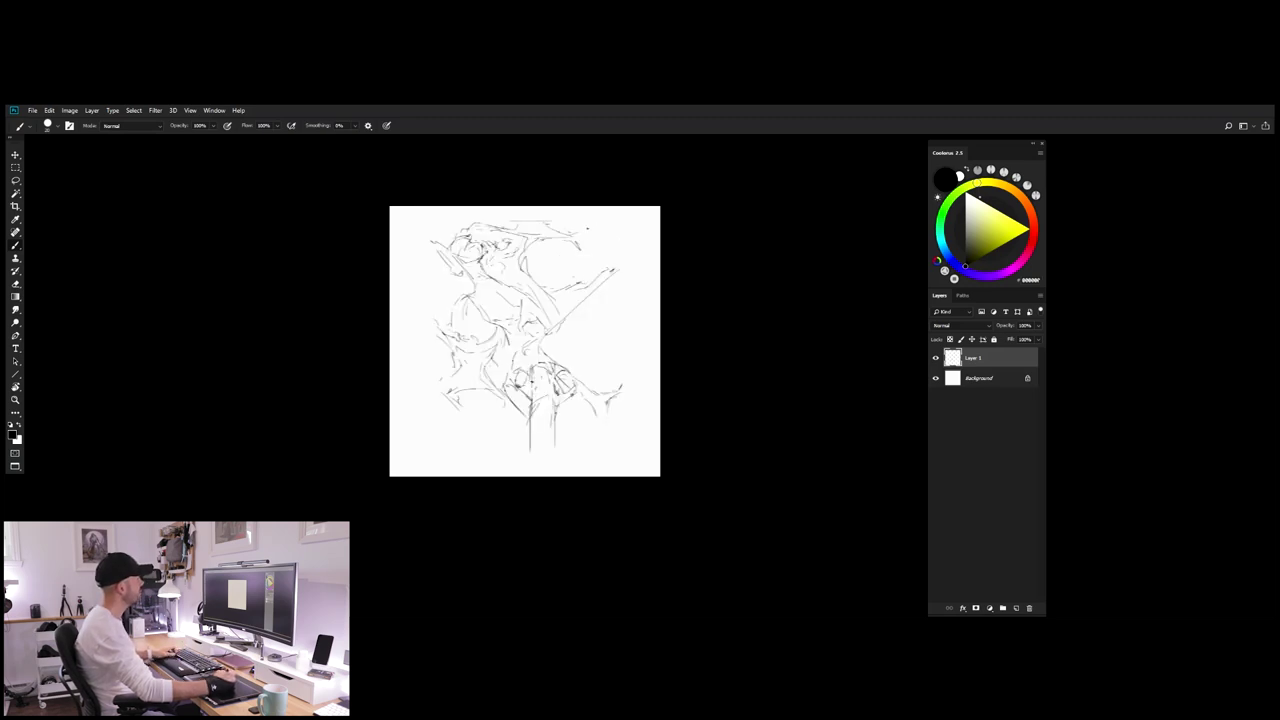
Step: Extend the form's upper right with a short top edge and several long vertical lines
left_click_drag(587, 228, 598, 227)
left_click_drag(610, 237, 627, 326)
mouse_move(584, 258)
left_mouse_down()
mouse_move(574, 280)
mouse_move(588, 338)
left_mouse_up()
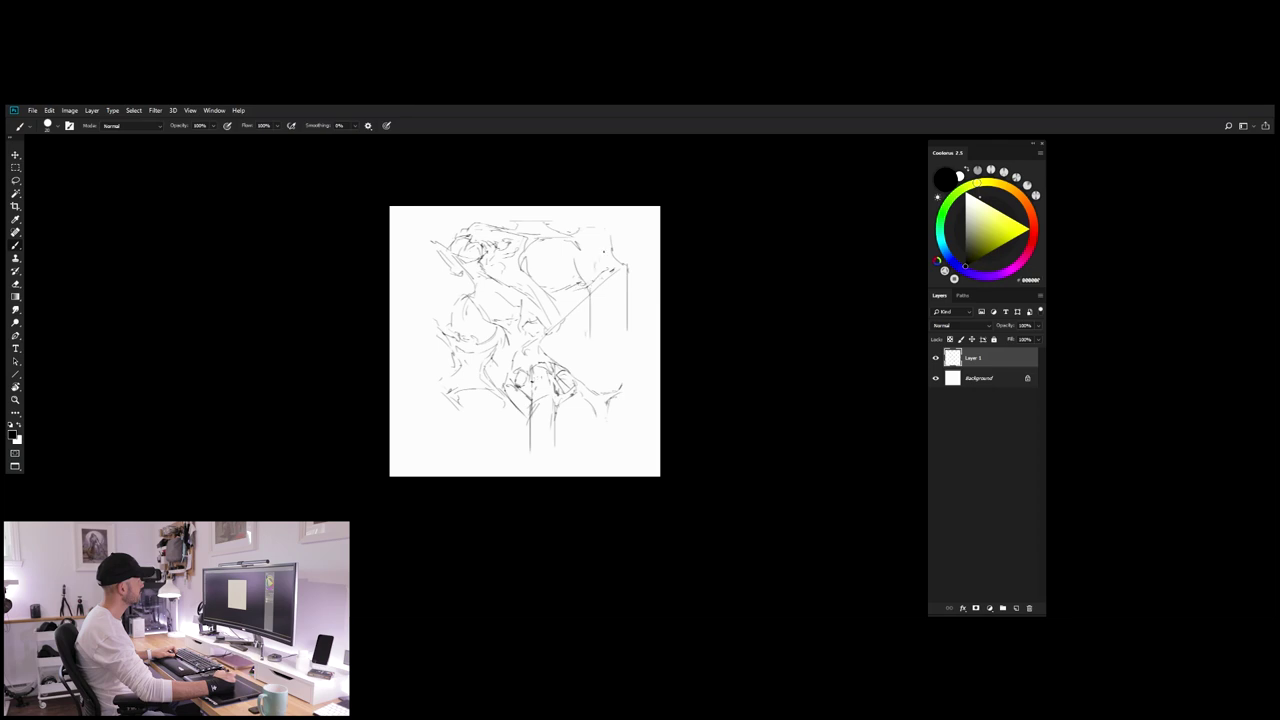
mouse_move(599, 291)
left_mouse_down()
mouse_move(632, 271)
mouse_move(589, 348)
left_mouse_up()
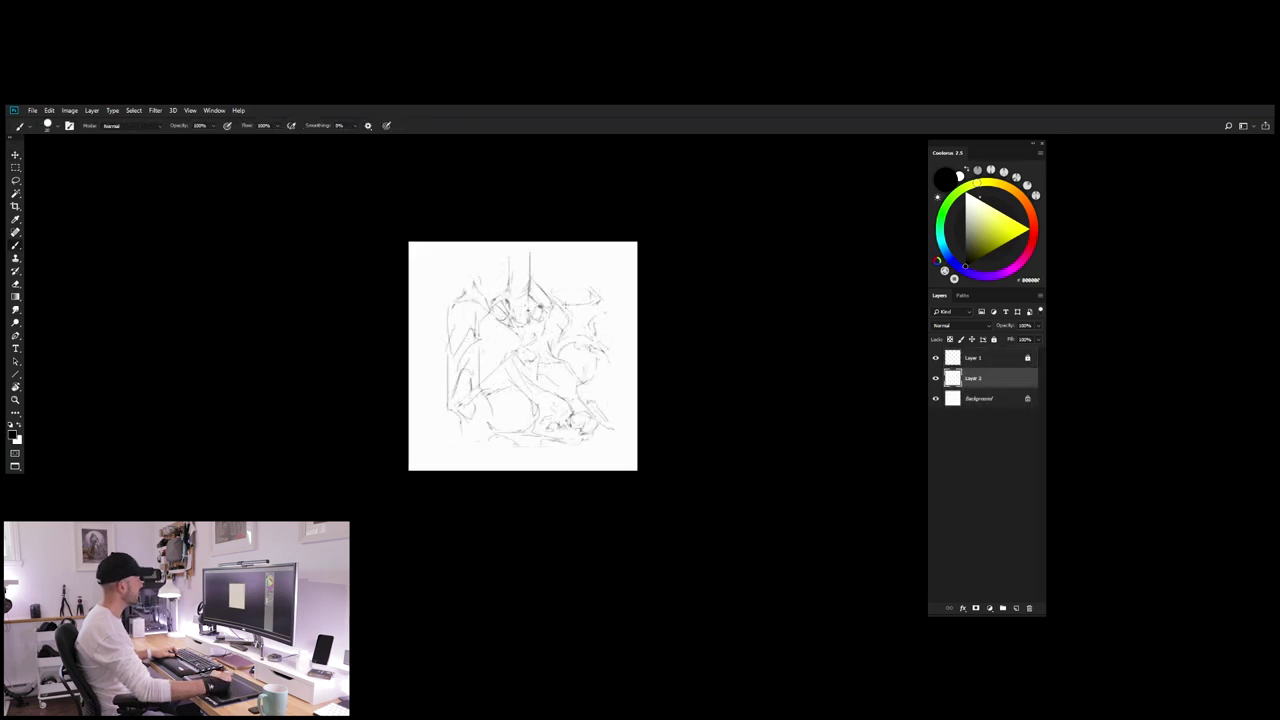
Step: Choose a broad textured brush with light grey and brush a soft wash from the upper right across the figure's head on Layer 2
right_click(584, 346)
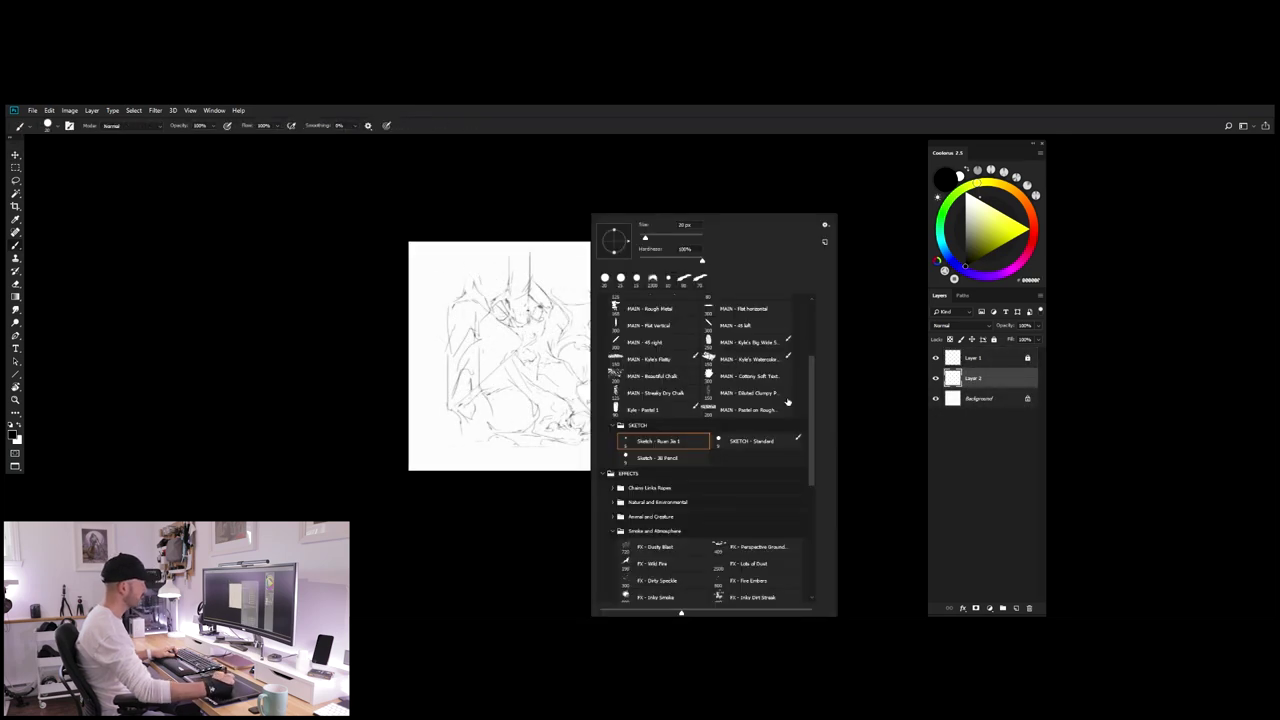
scroll(811, 375, "up", 5)
left_click(745, 333)
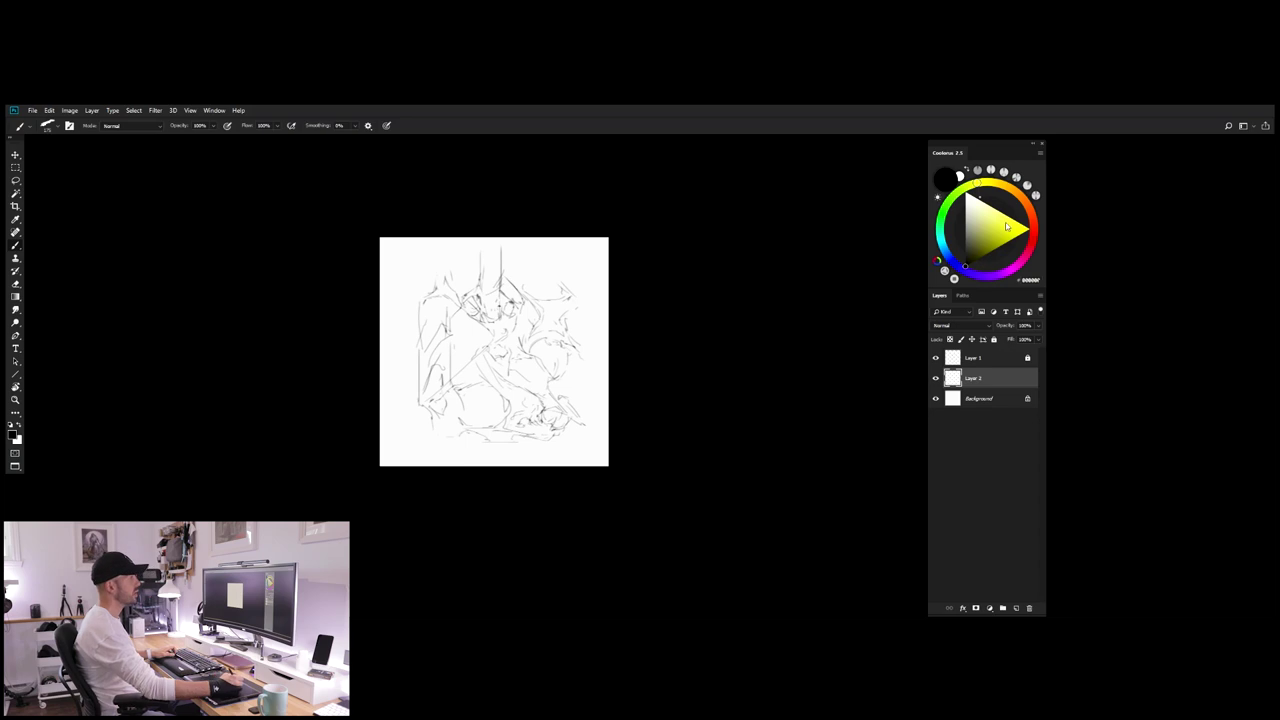
left_click(969, 224)
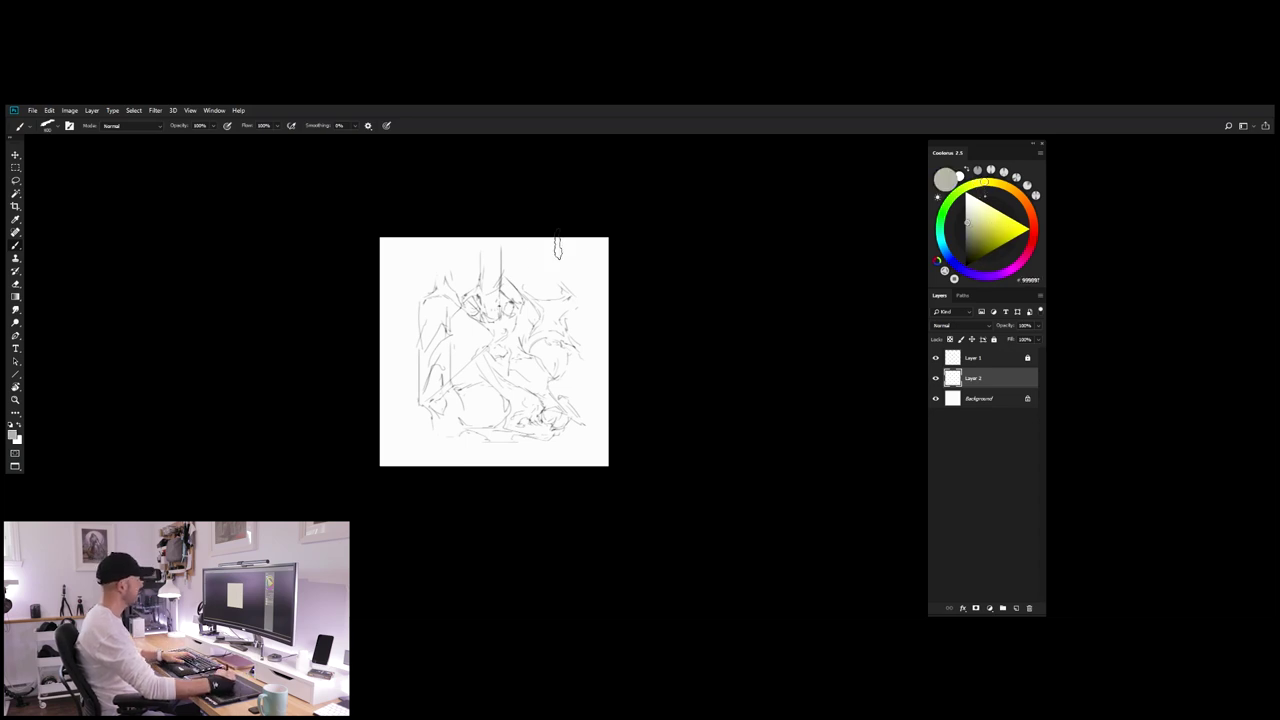
left_click_drag(532, 248, 465, 335)
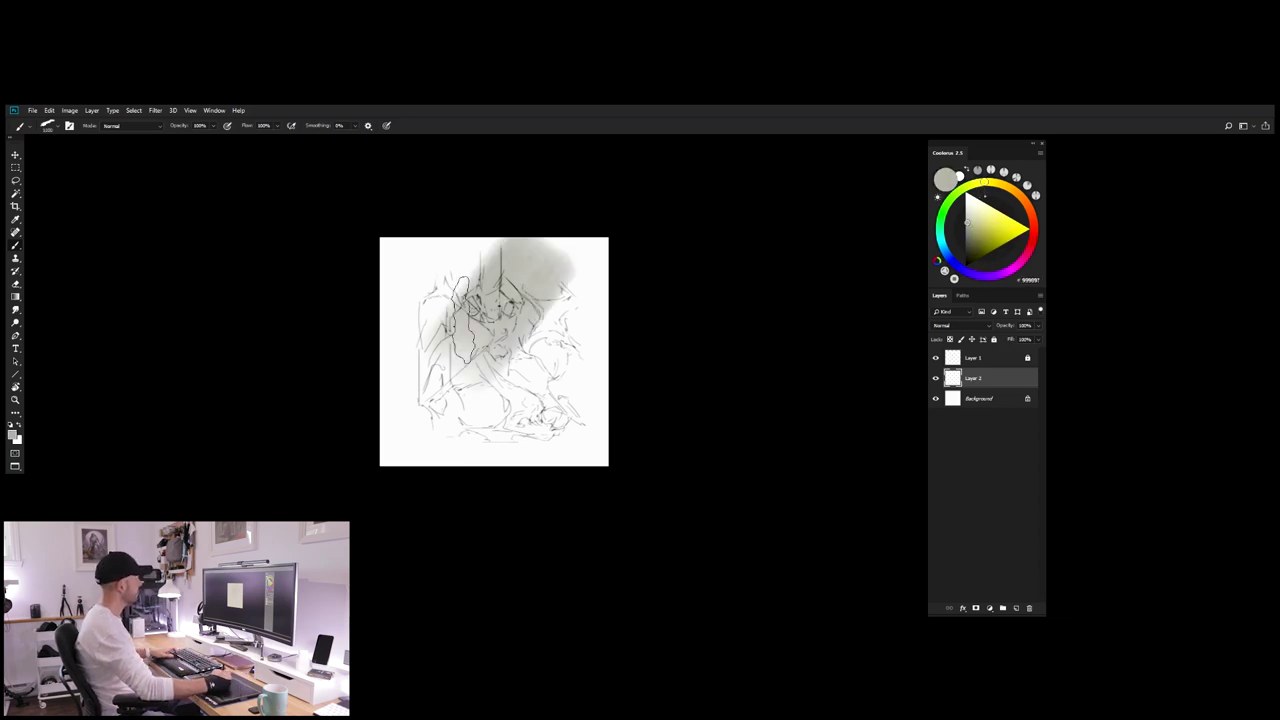
Step: Brush a pale sampled tone over the upper left and blend sampled grey down through the horns and head
left_click(489, 277, "alt")
mouse_move(405, 275)
left_mouse_down()
mouse_move(460, 338)
mouse_move(499, 346)
left_mouse_up()
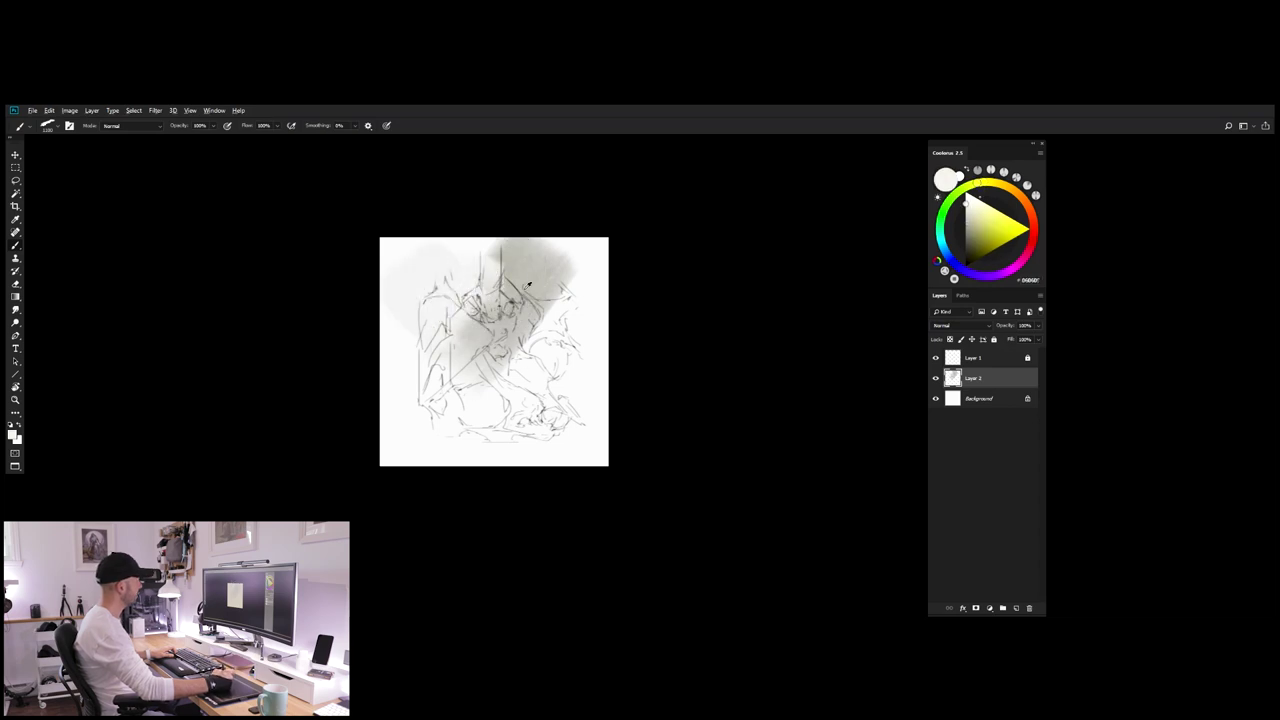
left_click(527, 285, "alt")
mouse_move(490, 262)
left_mouse_down()
mouse_move(474, 373)
mouse_move(495, 346)
left_mouse_up()
left_click(491, 271, "alt")
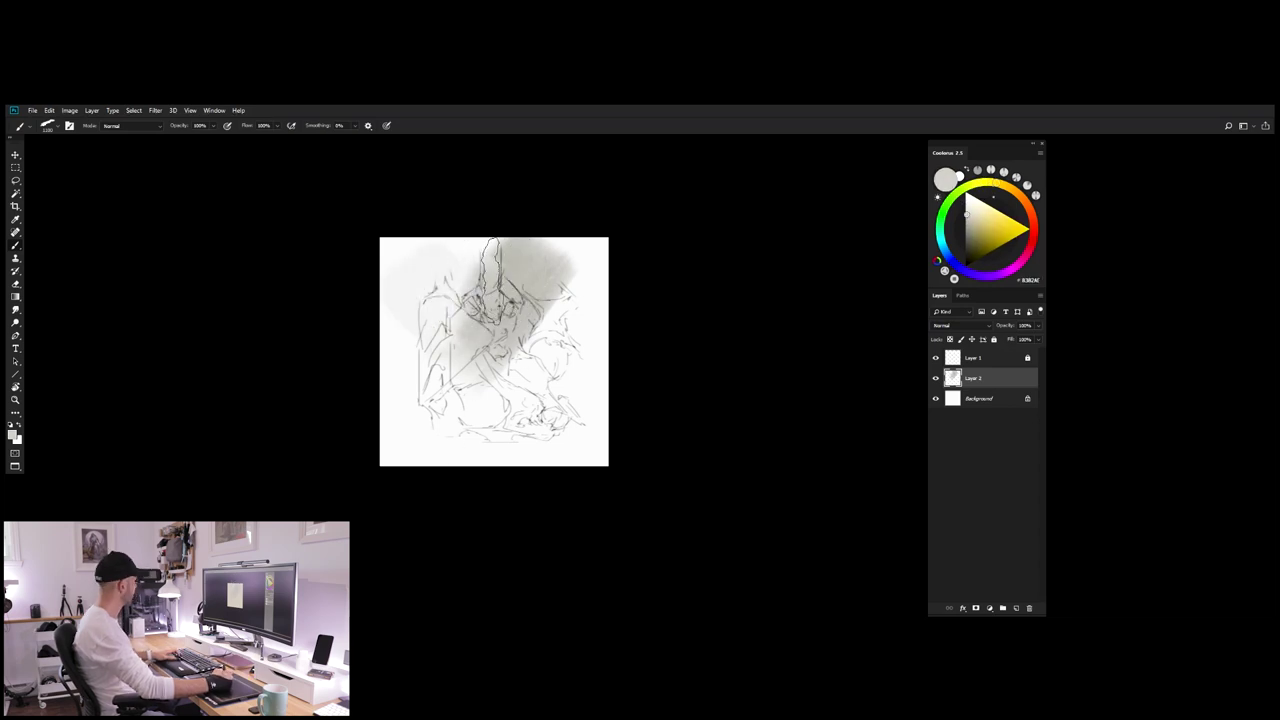
Step: Reduce the brush size and extend the light grey wash over the figure's left shoulder area
key("[")
key("[")
key("[")
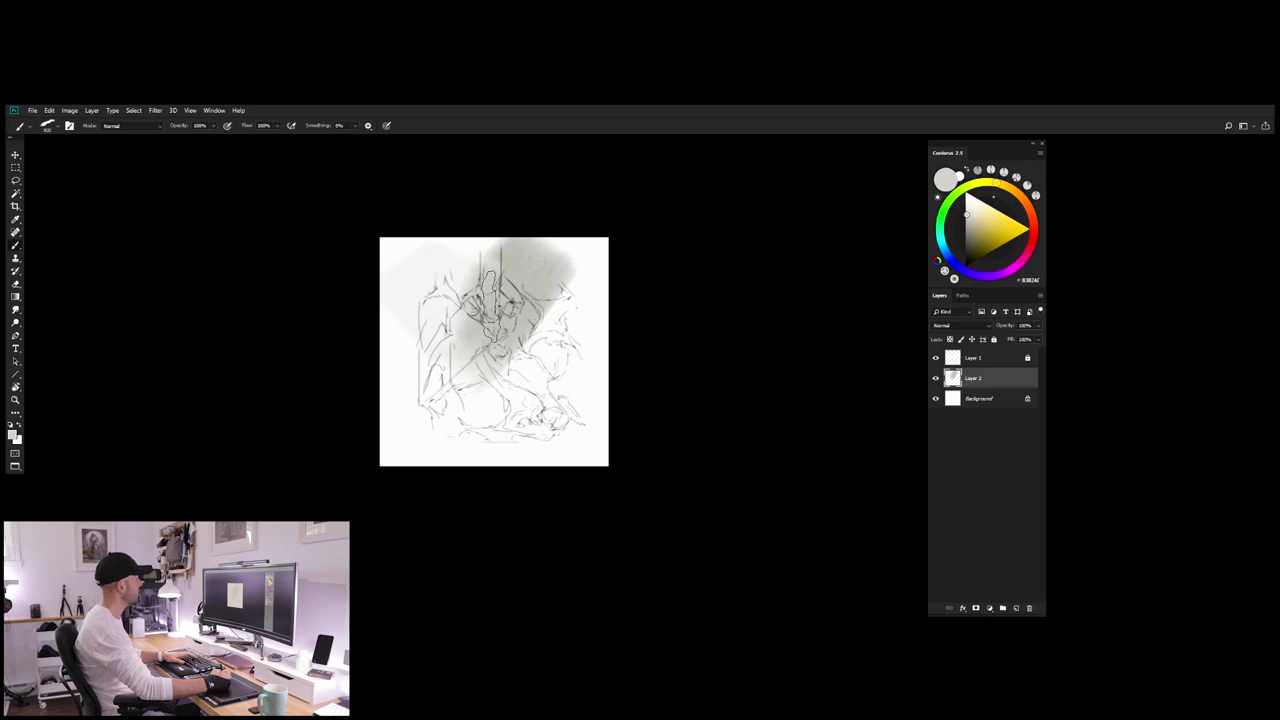
left_click_drag(452, 322, 417, 355)
left_click(473, 333, "alt")
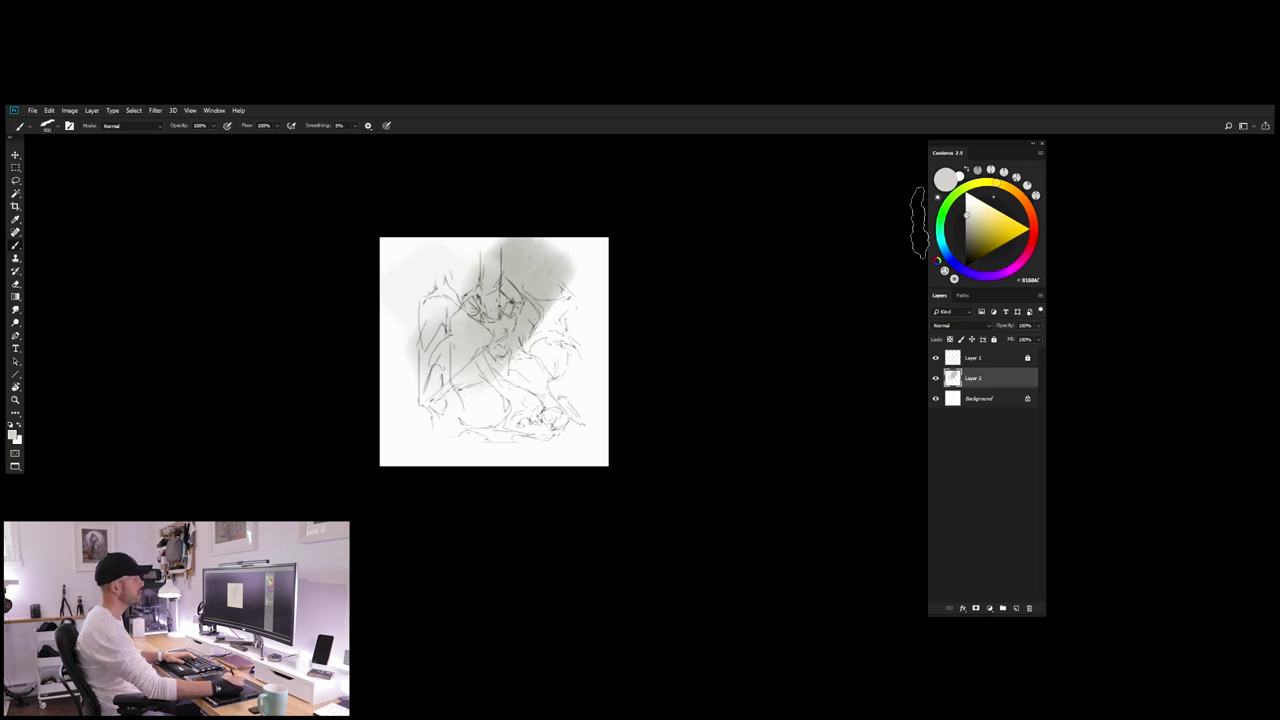
Step: Mix a pale yellow-green grey and wash it over the figure's lower centre and the canvas's lower left
left_click(970, 213)
left_click_drag(999, 186, 986, 183)
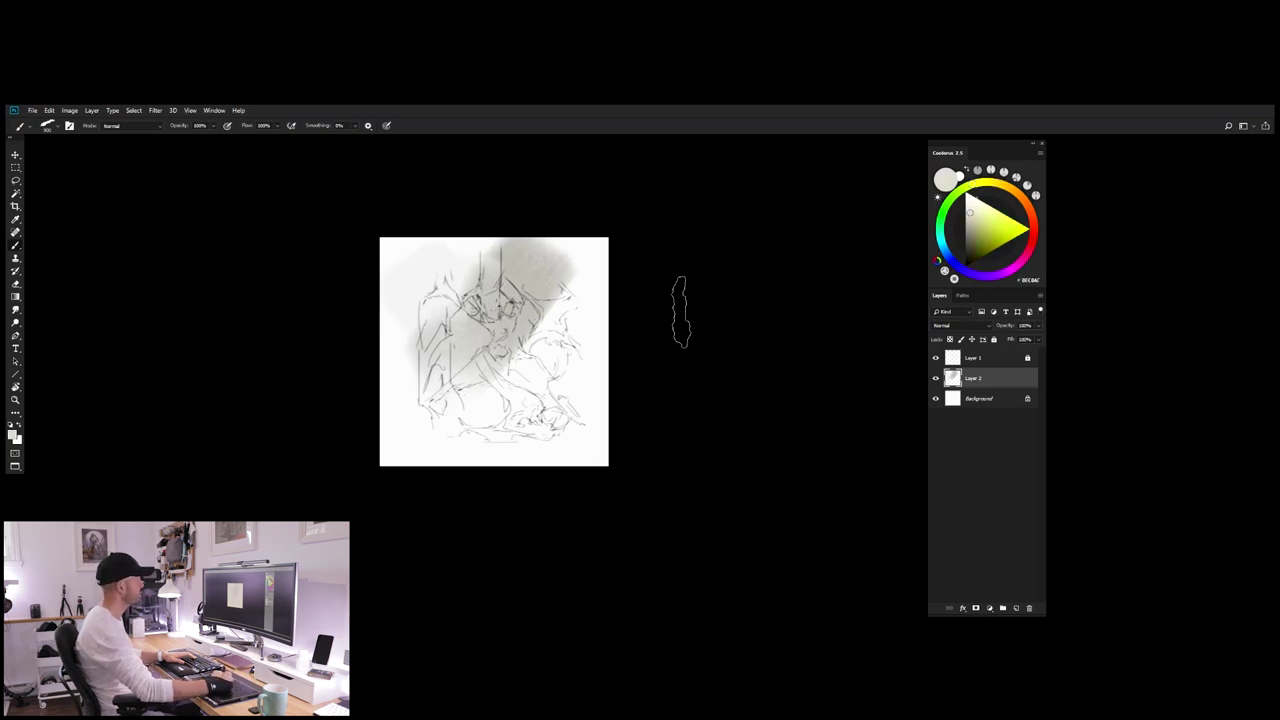
left_click_drag(492, 352, 483, 353)
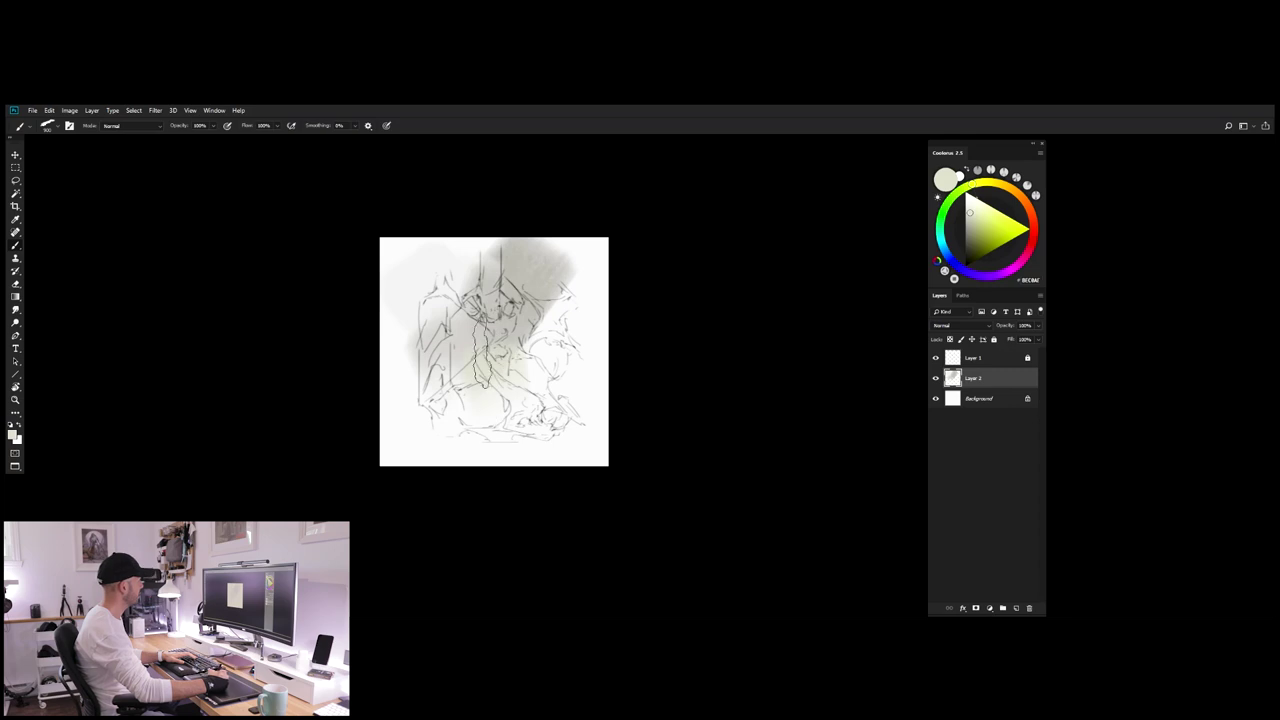
left_click(462, 355, "alt")
key("]")
mouse_move(394, 438)
left_mouse_down()
mouse_move(438, 385)
mouse_move(415, 438)
left_mouse_up()
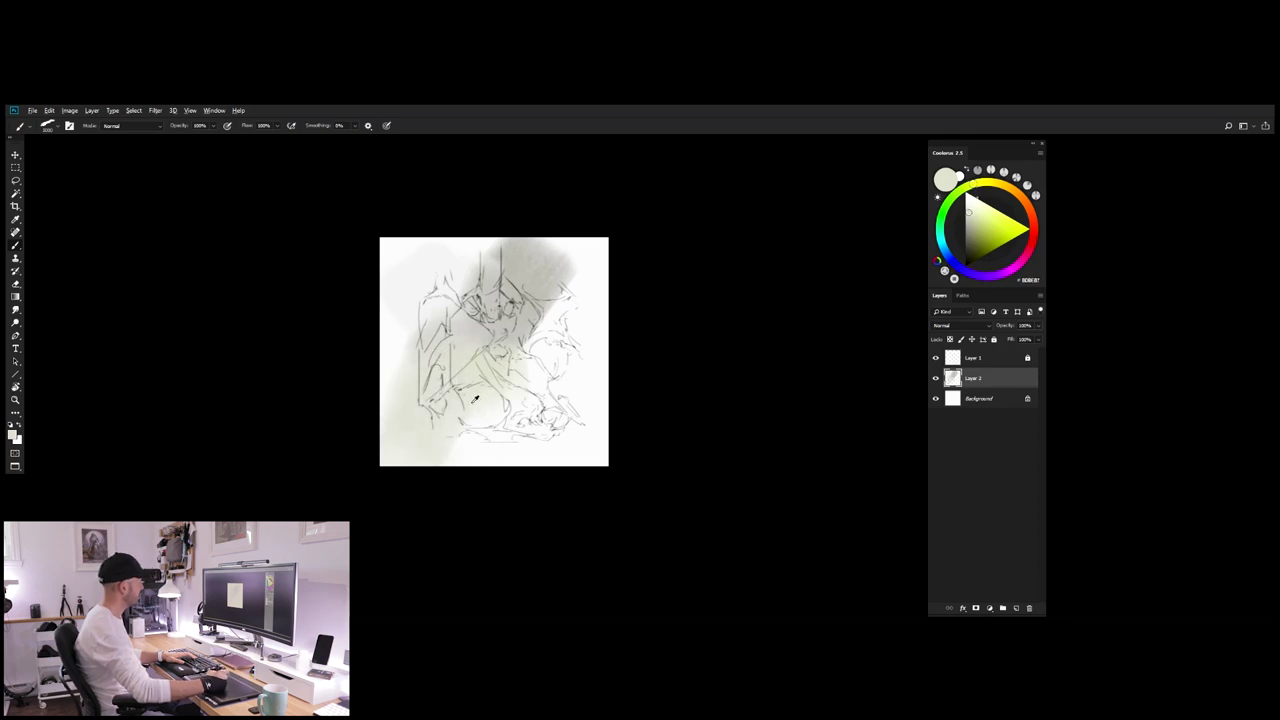
Step: Sample pale and mid grey tones from the painting and wash them over the figure's right side
left_click(548, 365, "alt")
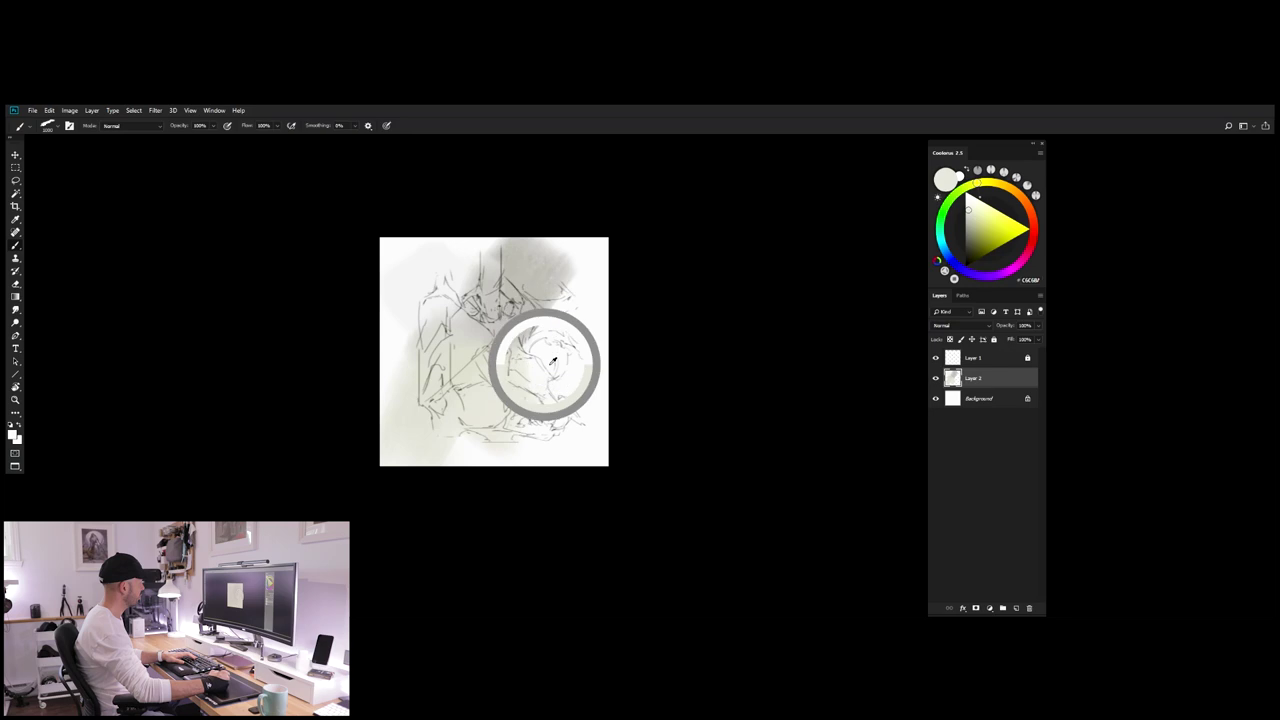
left_click(527, 375, "alt")
left_click_drag(523, 371, 540, 369)
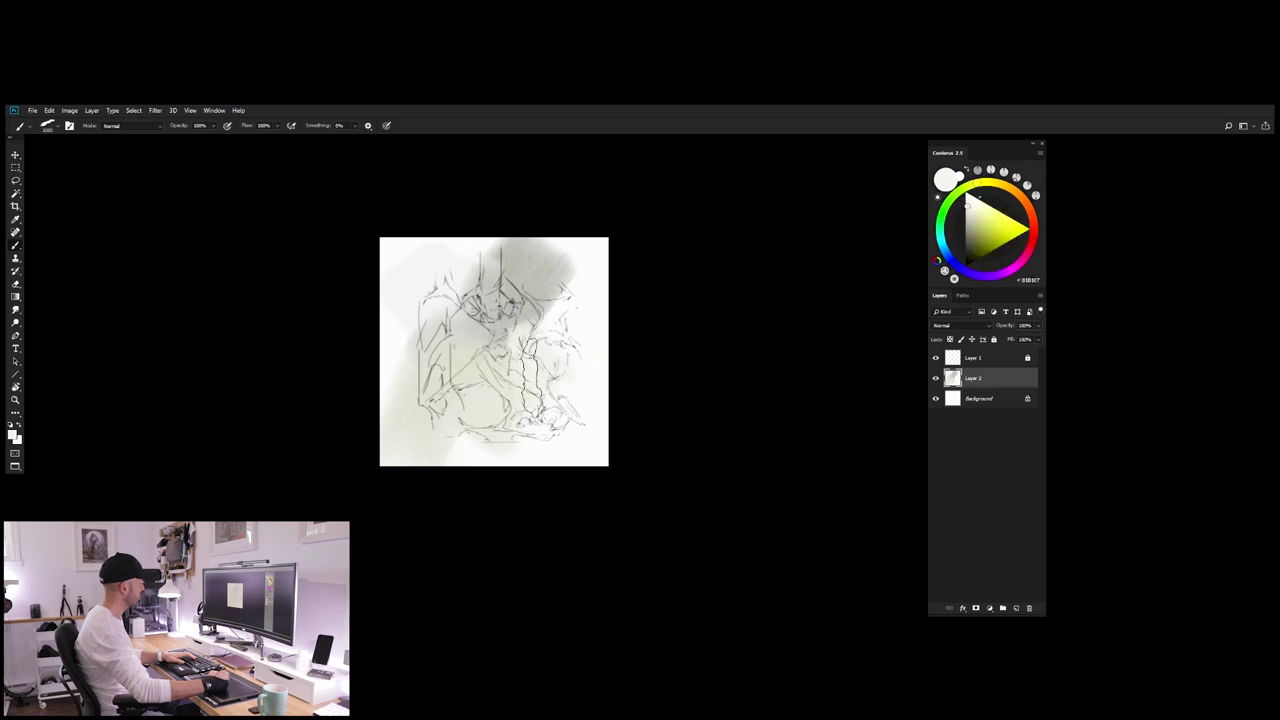
left_click(532, 310, "alt")
mouse_move(524, 379)
left_mouse_down()
mouse_move(522, 336)
mouse_move(534, 363)
left_mouse_up()
left_click(543, 289, "alt")
left_click(529, 315, "alt")
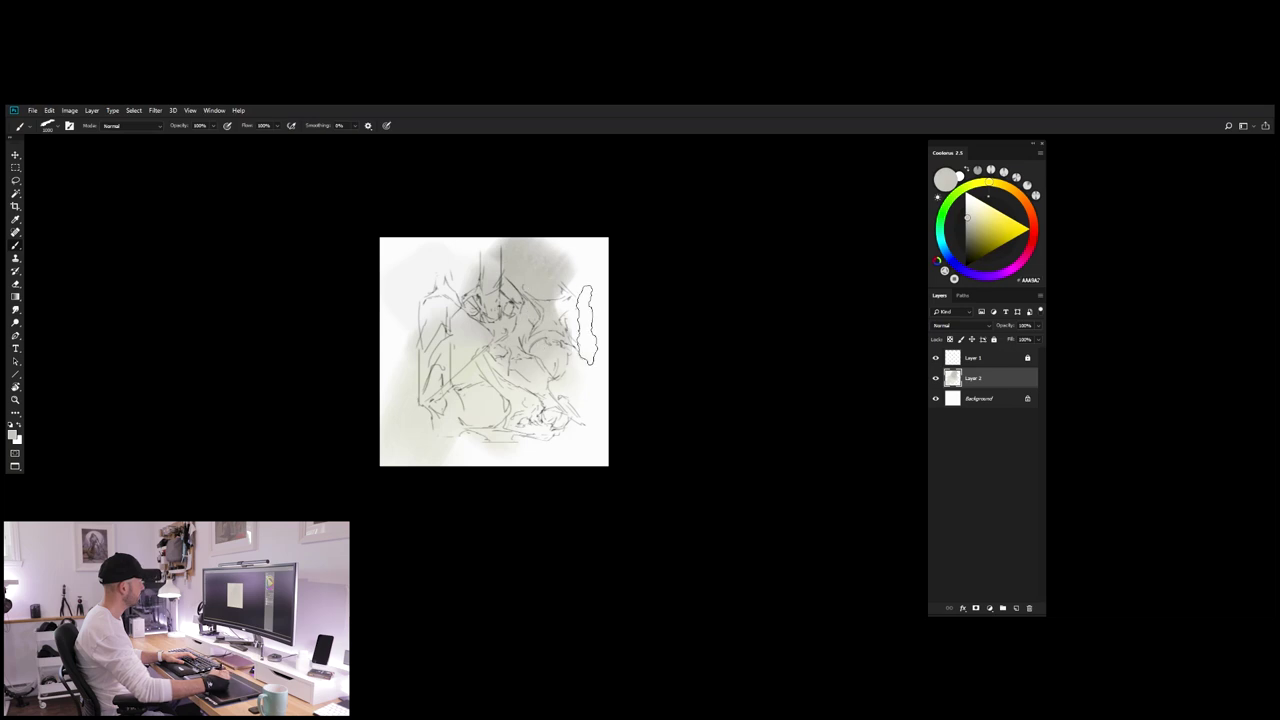
Step: Flip the canvas vertically and paint off-white shapes around the silhouette and into the gaps inside the figure
left_click(588, 360, "alt")
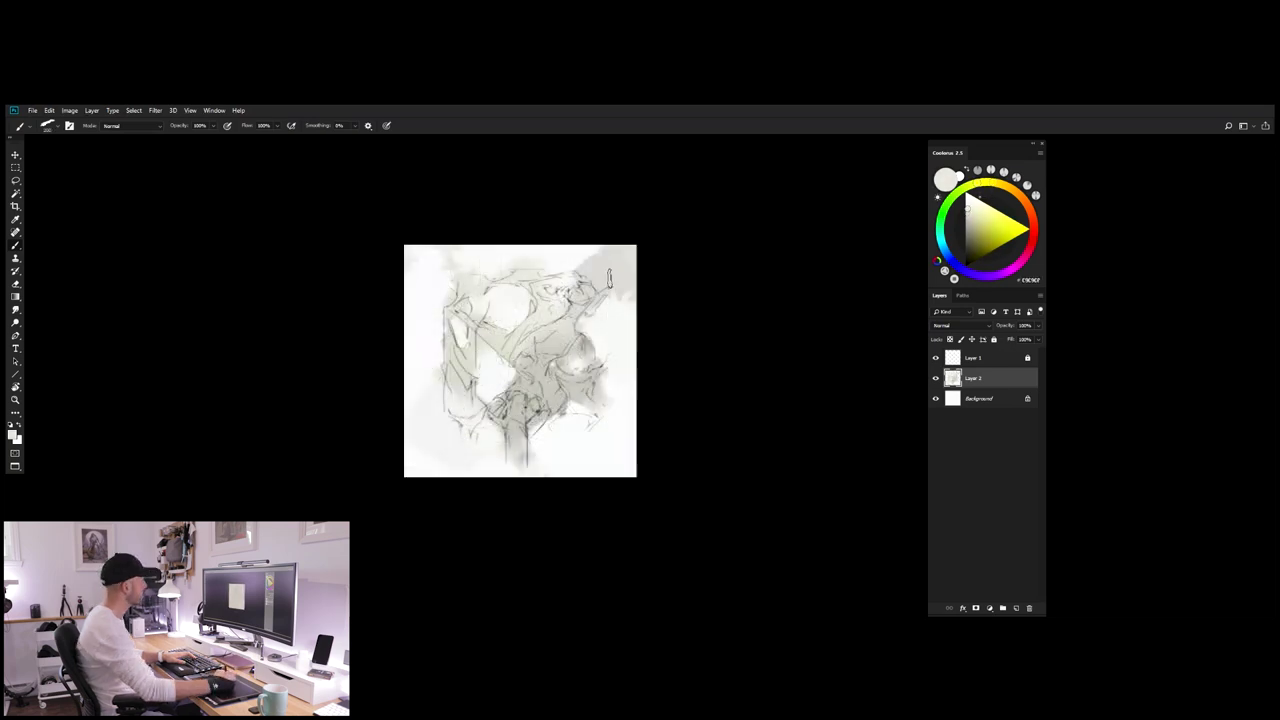
left_click(970, 209)
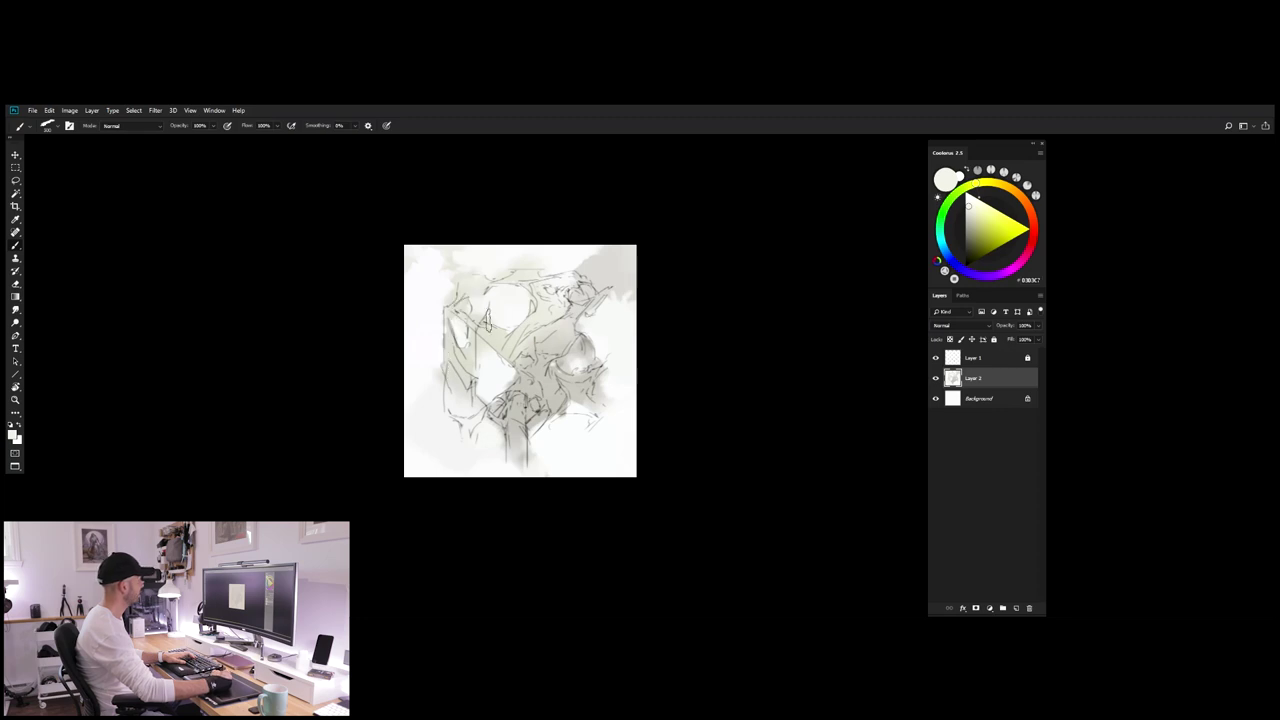
left_click(485, 284, "alt")
left_click(482, 263, "alt")
left_click_drag(467, 265, 580, 269)
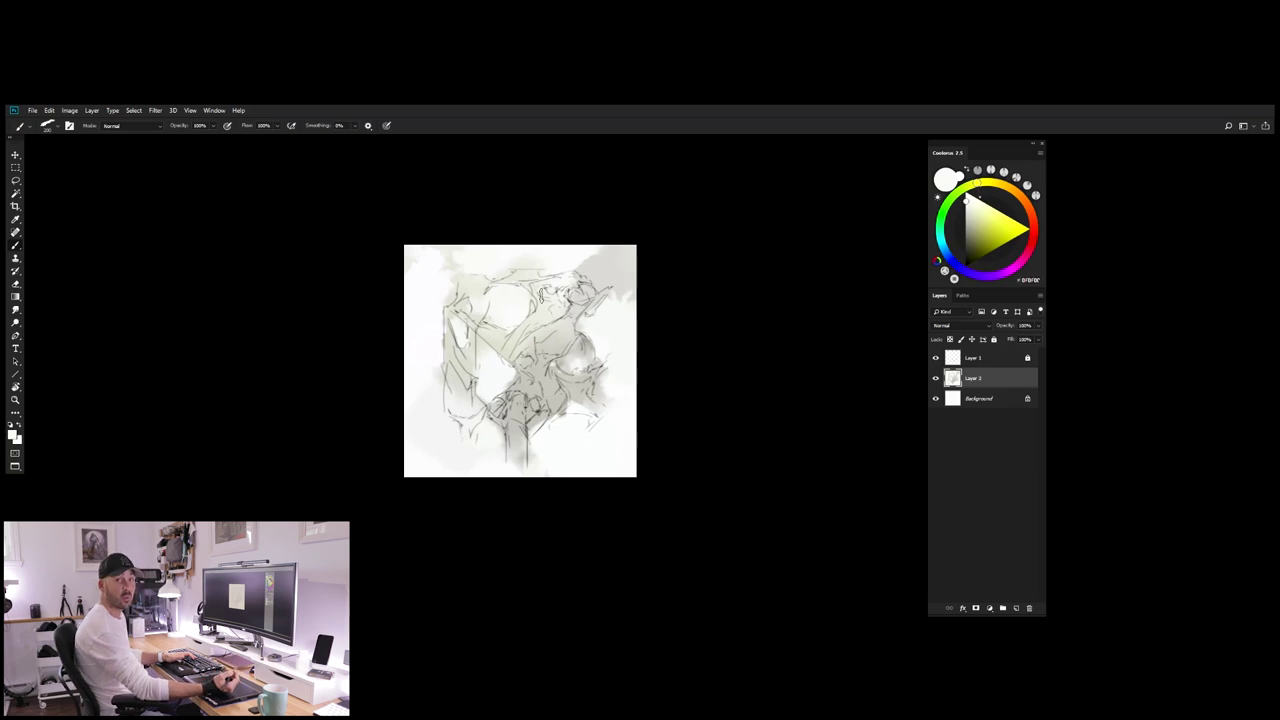
Step: Break up the grey patch in the canvas's upper right corner with sampled off-white and pale grey strokes
left_click(585, 256, "alt")
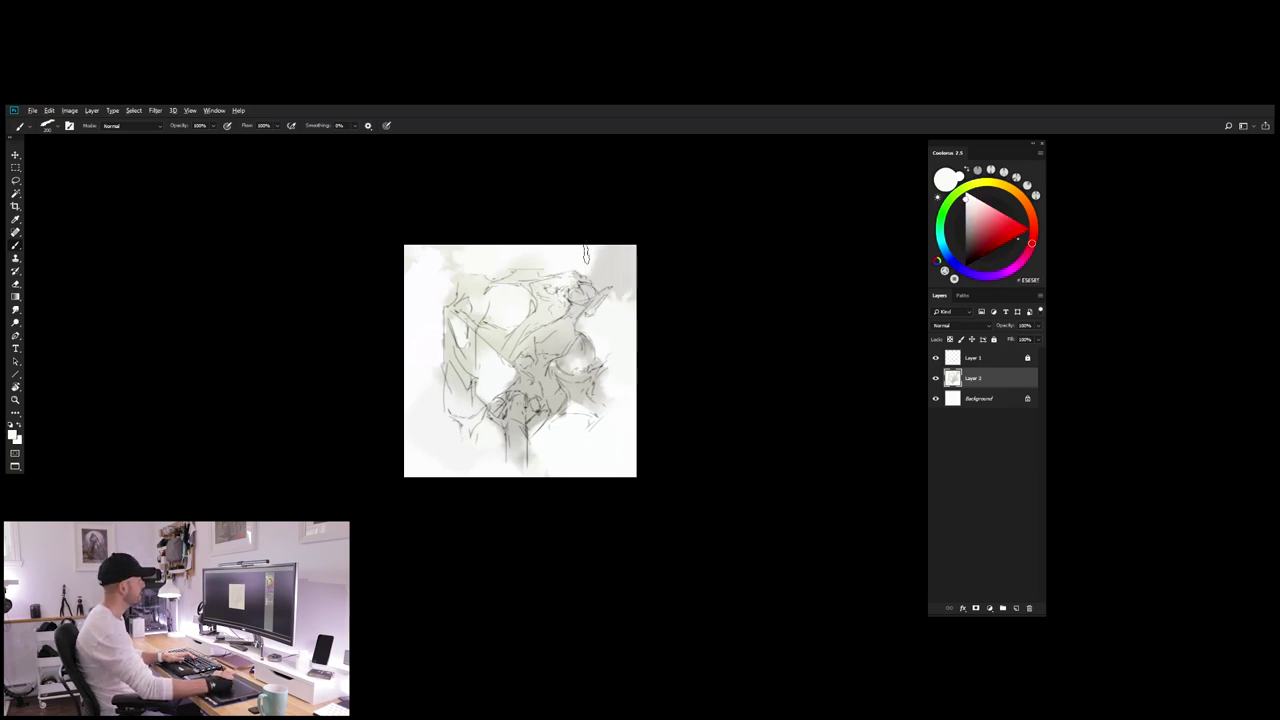
mouse_move(594, 256)
left_mouse_down()
mouse_move(606, 282)
mouse_move(637, 272)
mouse_move(629, 341)
mouse_move(608, 323)
left_mouse_up()
left_click(607, 265, "alt")
left_click(623, 243, "alt")
left_click(621, 266, "alt")
left_click(626, 285, "alt")
left_click(626, 304, "alt")
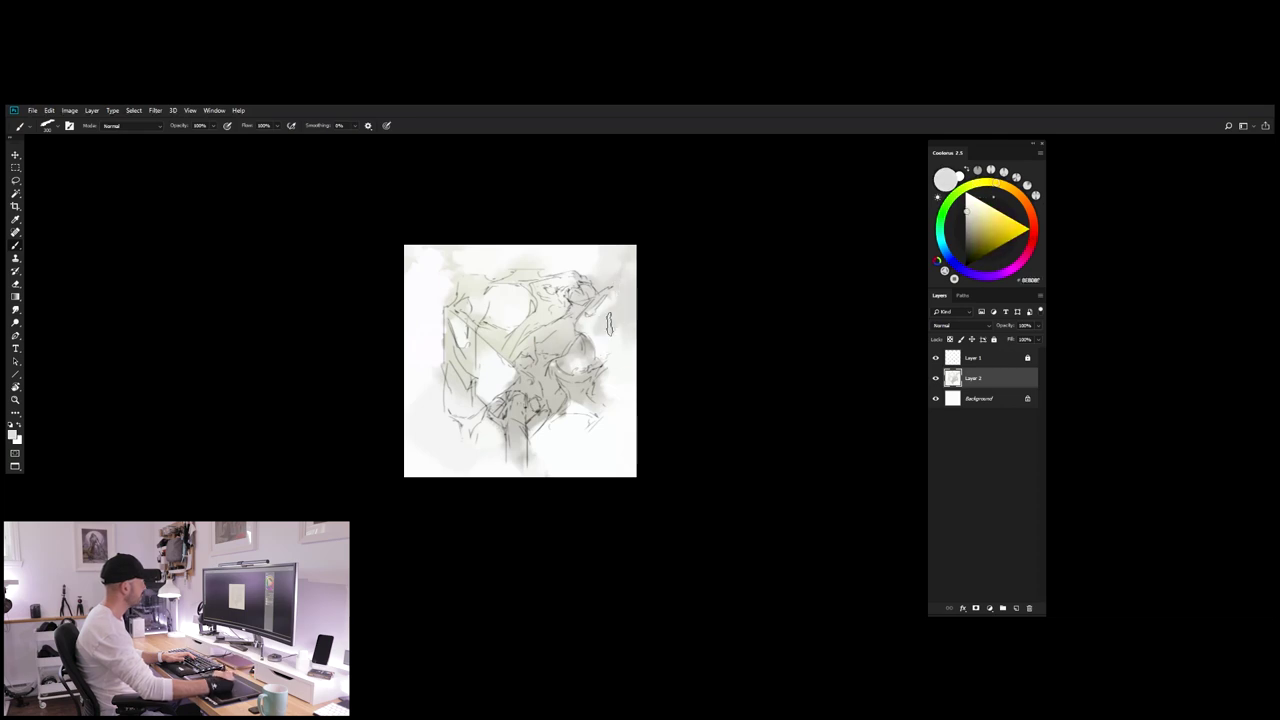
left_click(612, 331, "alt")
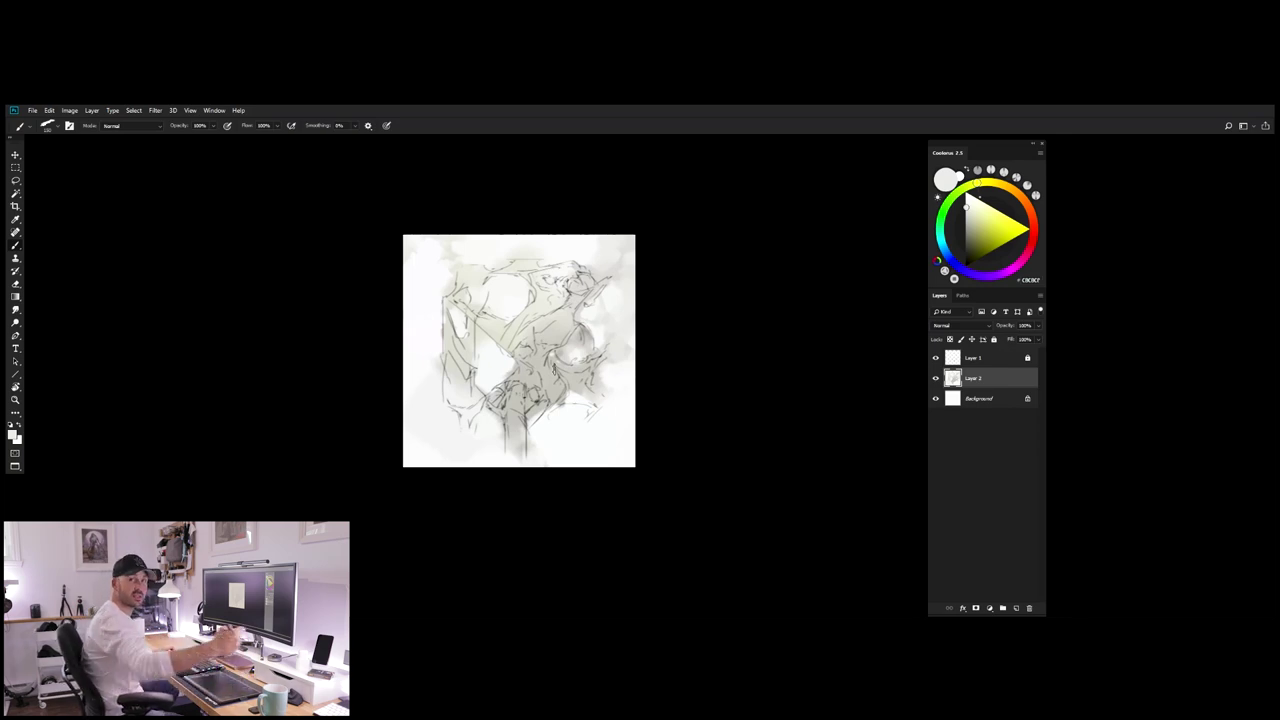
Step: Shade the diagonal form above the round shape with sampled mid grey, and flip the canvas horizontally
left_click(542, 302, "alt")
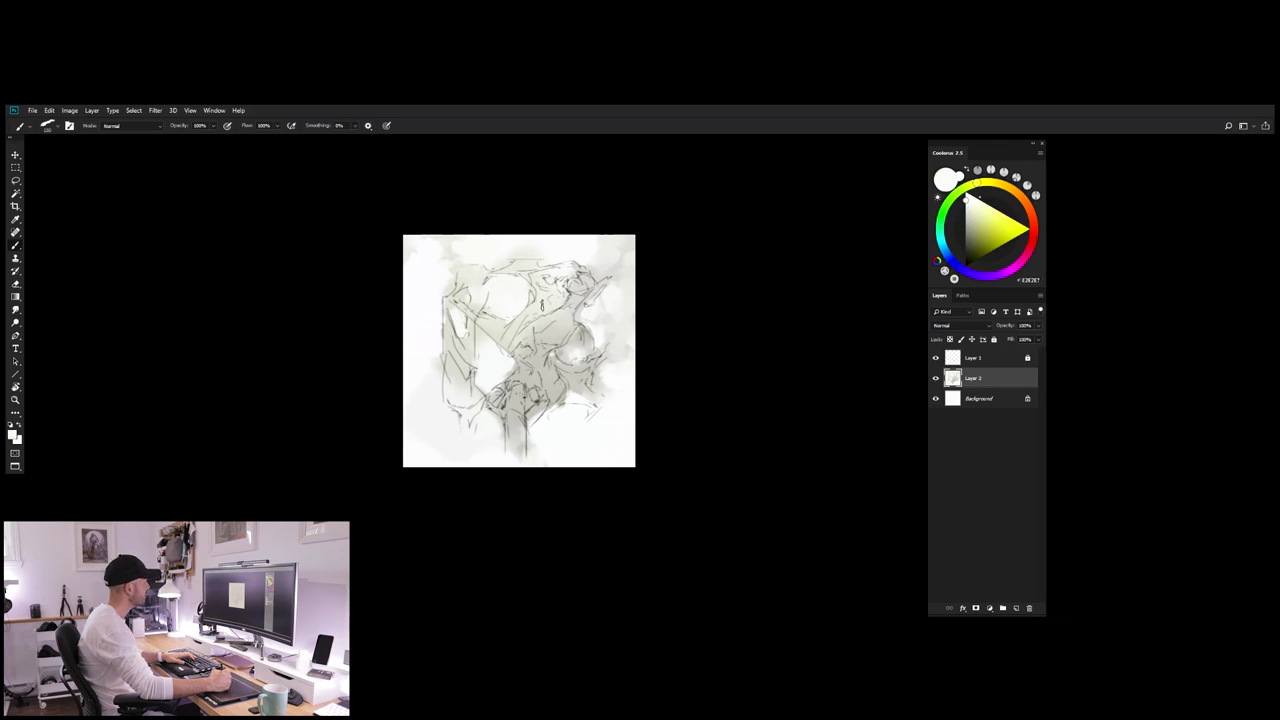
left_click(544, 306, "alt")
left_click(556, 306, "alt")
key("]")
left_click(584, 328, "alt")
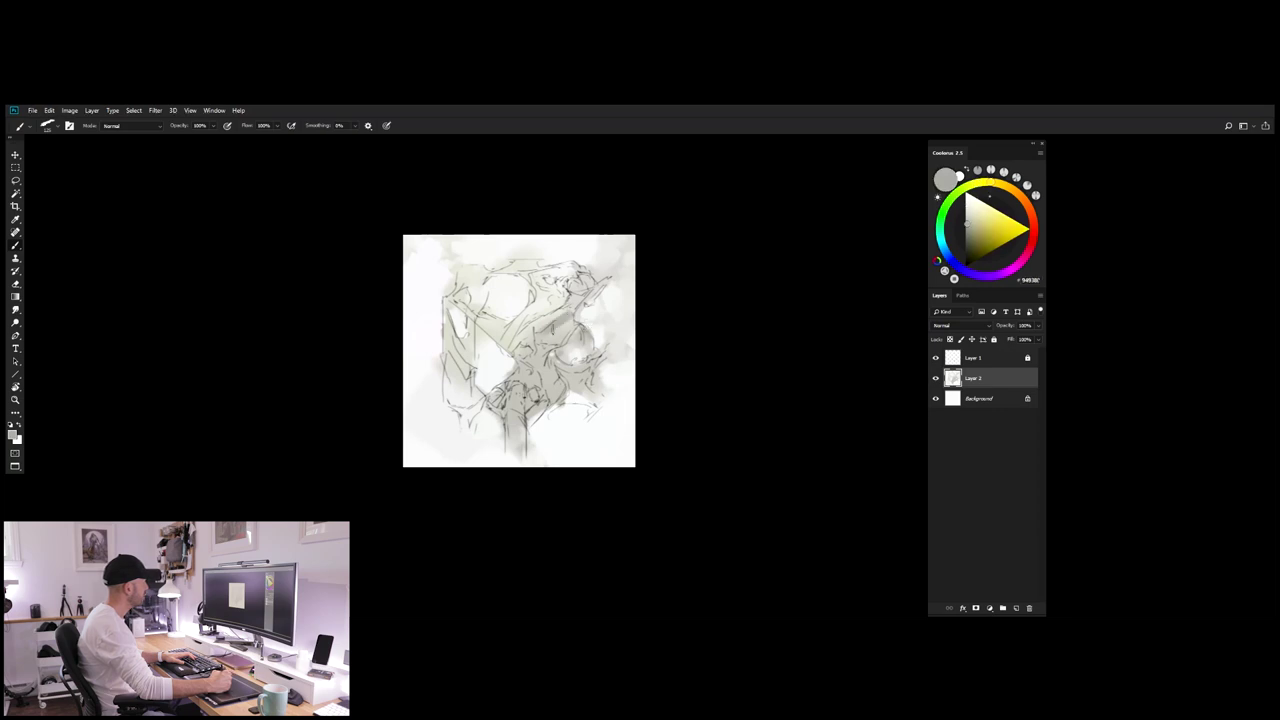
left_click(551, 331, "alt")
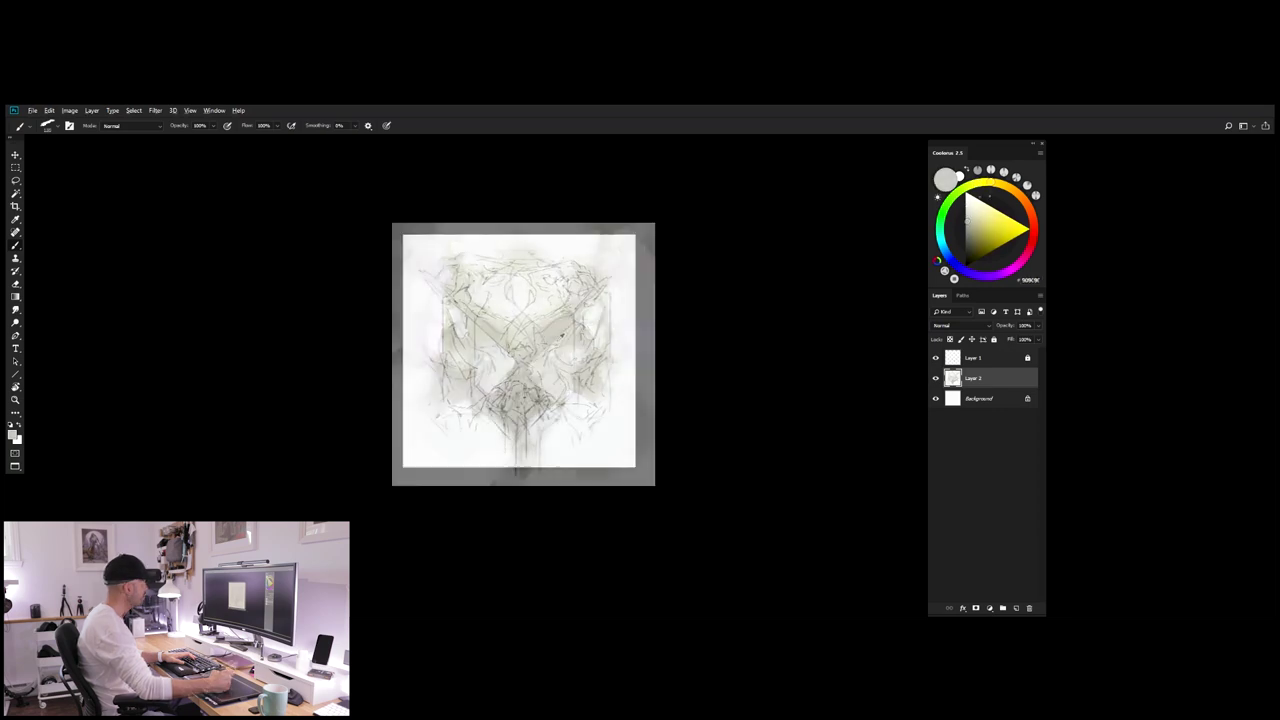
Step: Leave the full-screen view, switch to the YouTube video in the browser, and return to the painting in full-screen view
key("f")
key("f")
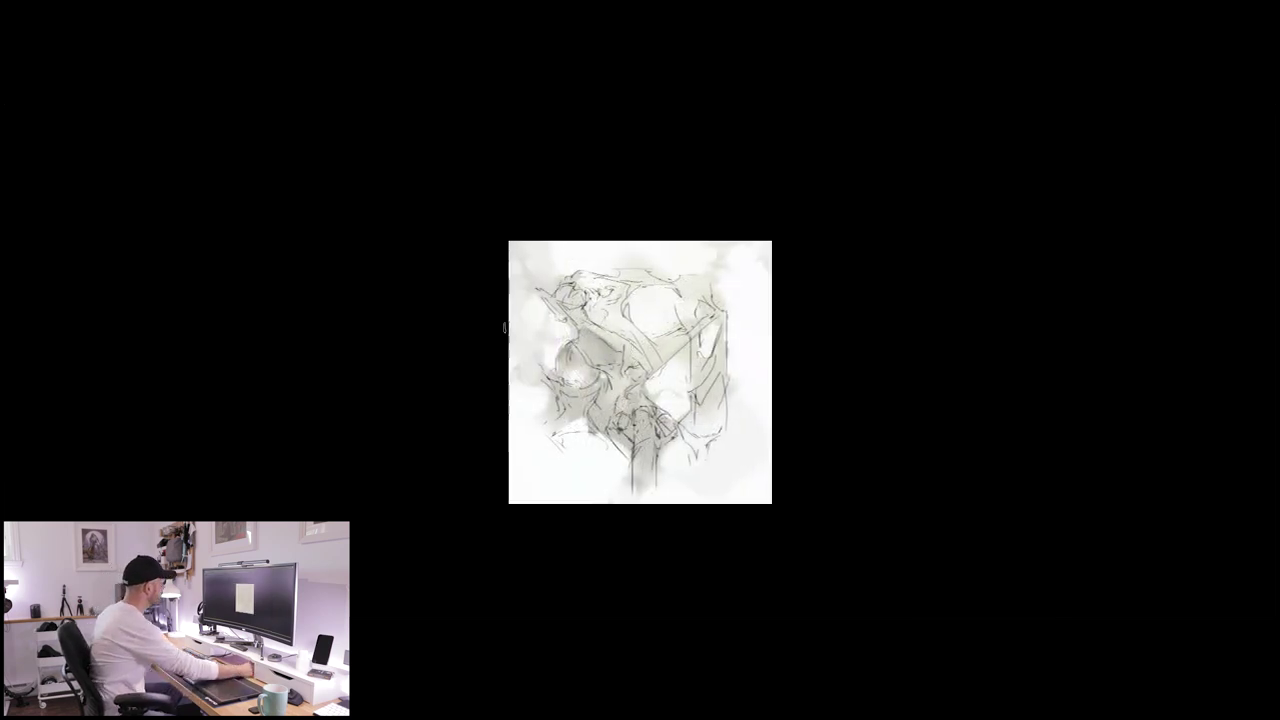
key("f")
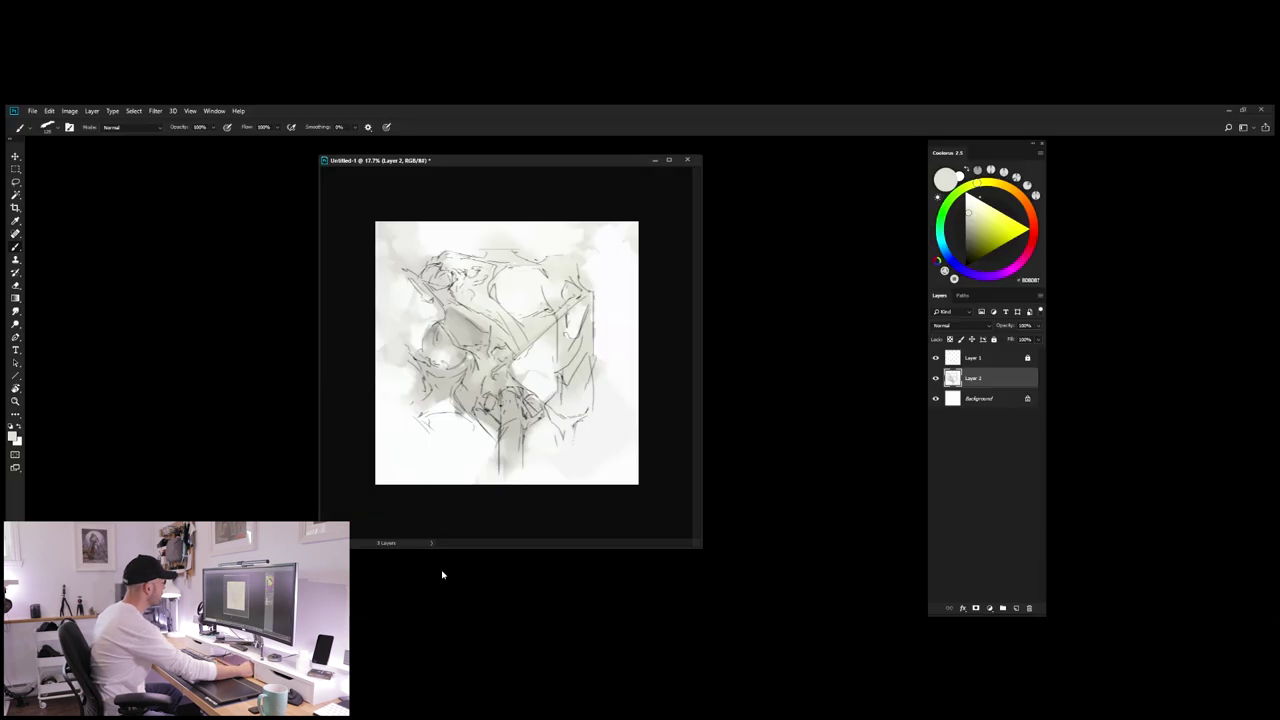
key("alt+Tab")
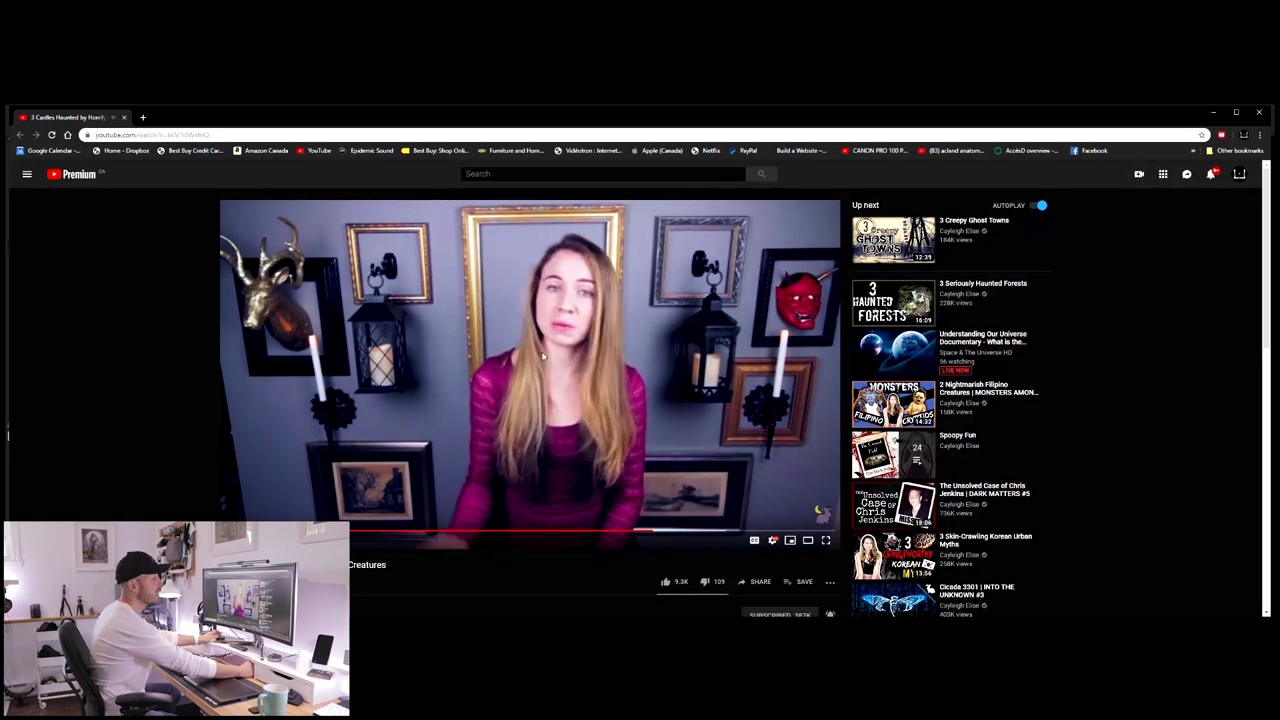
key("alt+Tab")
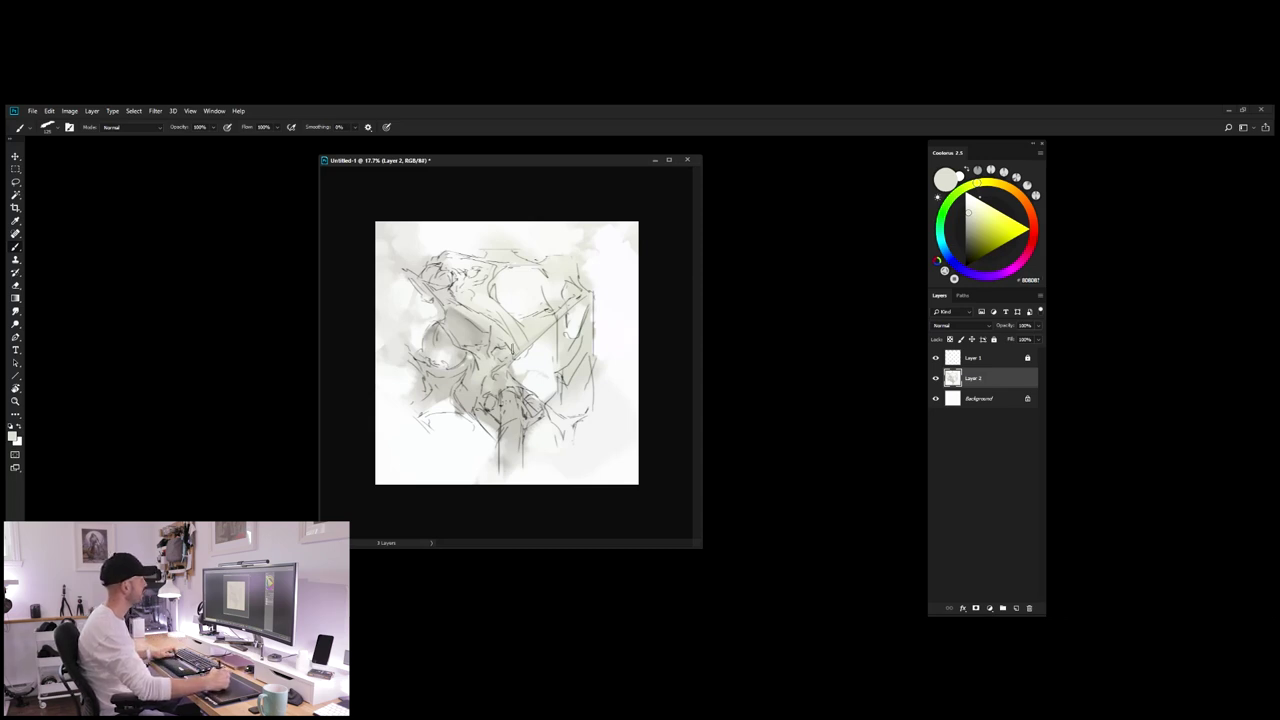
key("f")
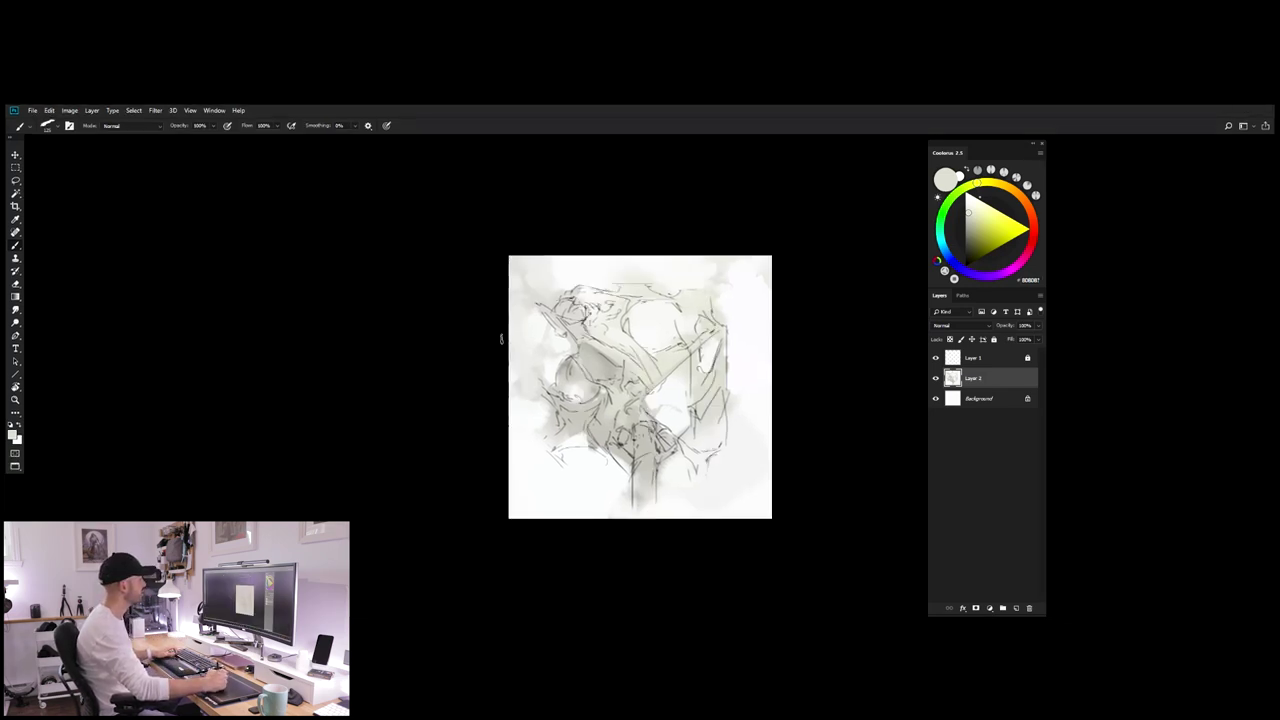
Step: Darken the round shape on the figure's left with a smaller olive-grey brush, and flip the canvas vertically
scroll(545, 408, "up", 1)
left_click_drag(556, 406, 476, 398)
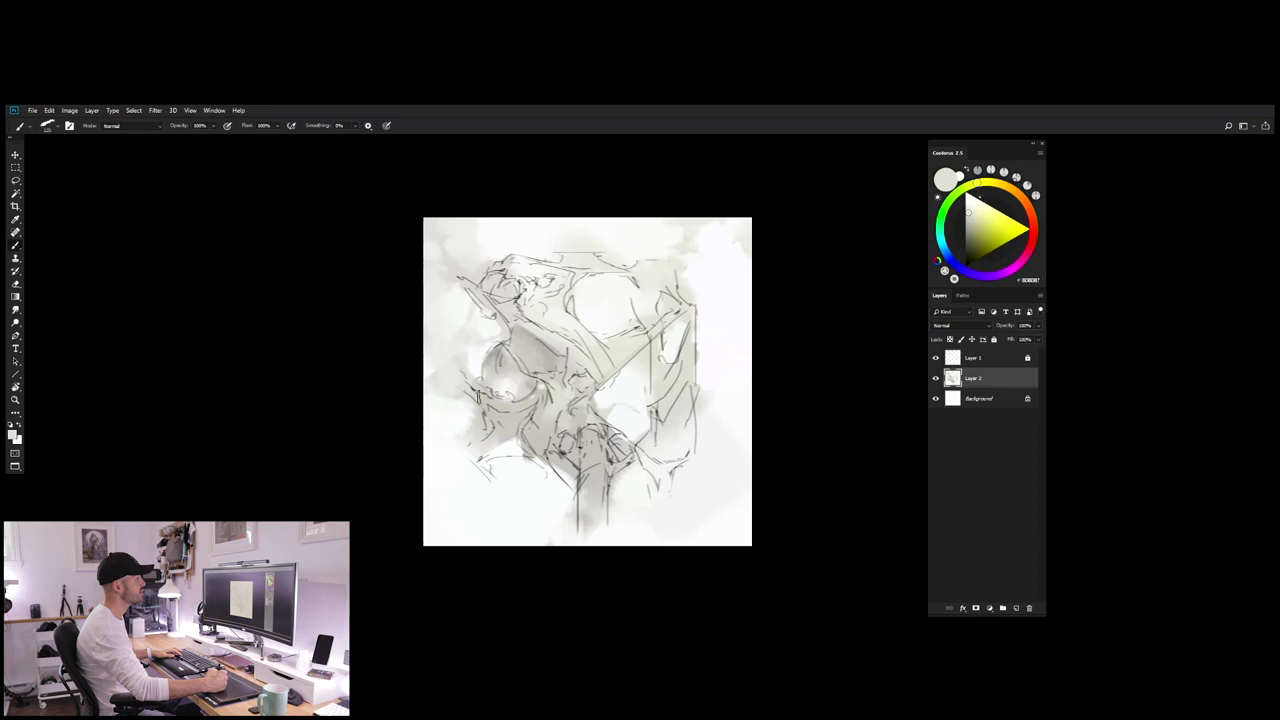
left_click(532, 386, "alt")
left_click_drag(989, 236, 983, 215)
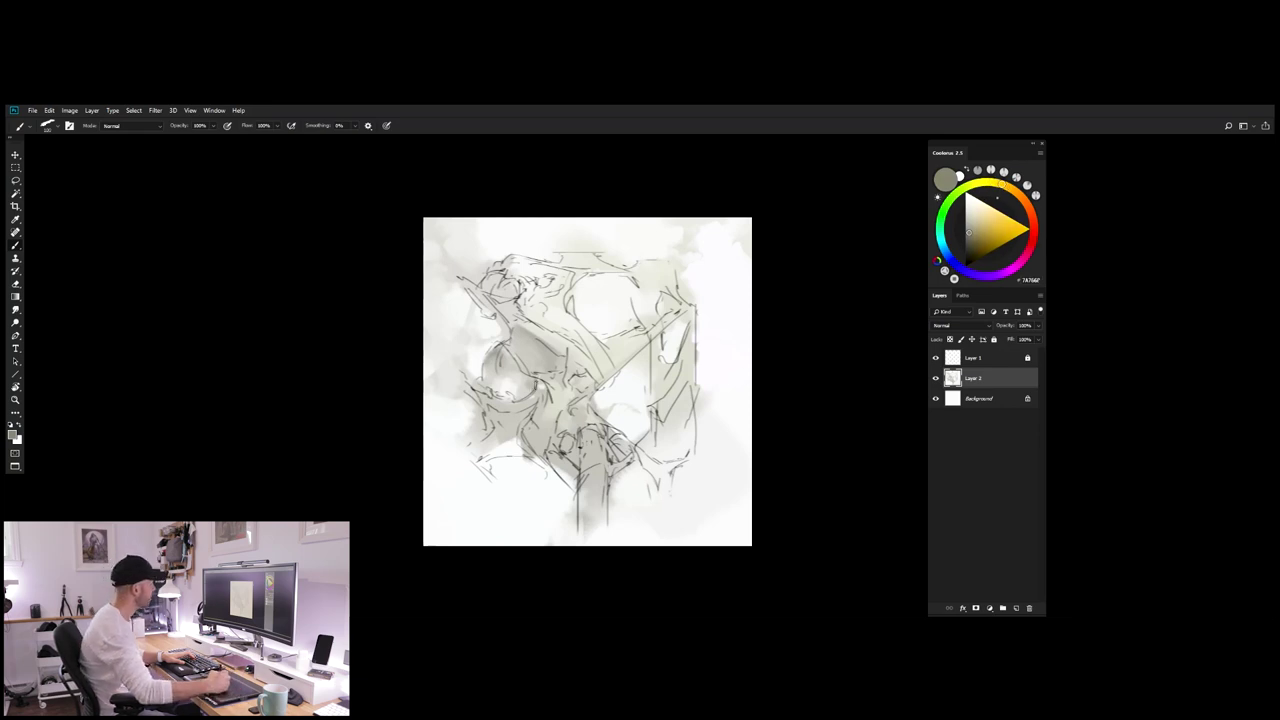
key("[")
key("[")
left_click_drag(534, 381, 523, 376)
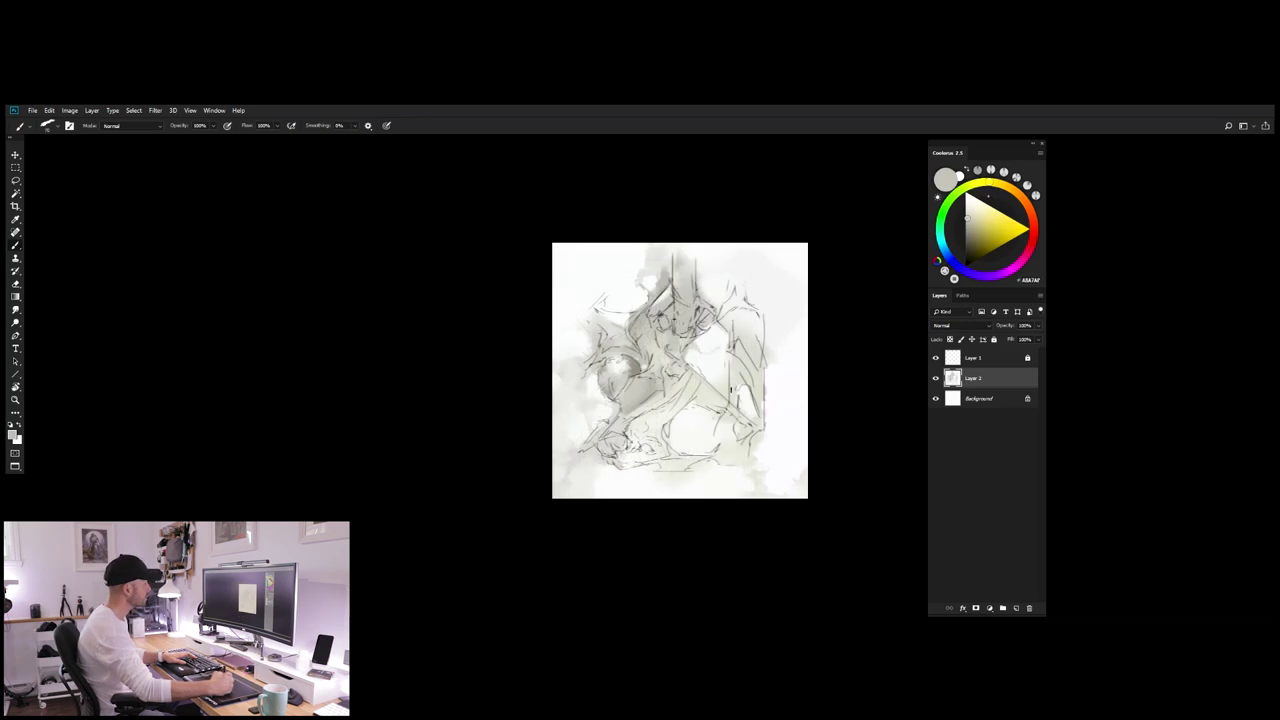
Step: Lighten the open gap right of the figure's centre with sampled off-white tones and enlarge the brush
left_click(697, 405, "alt")
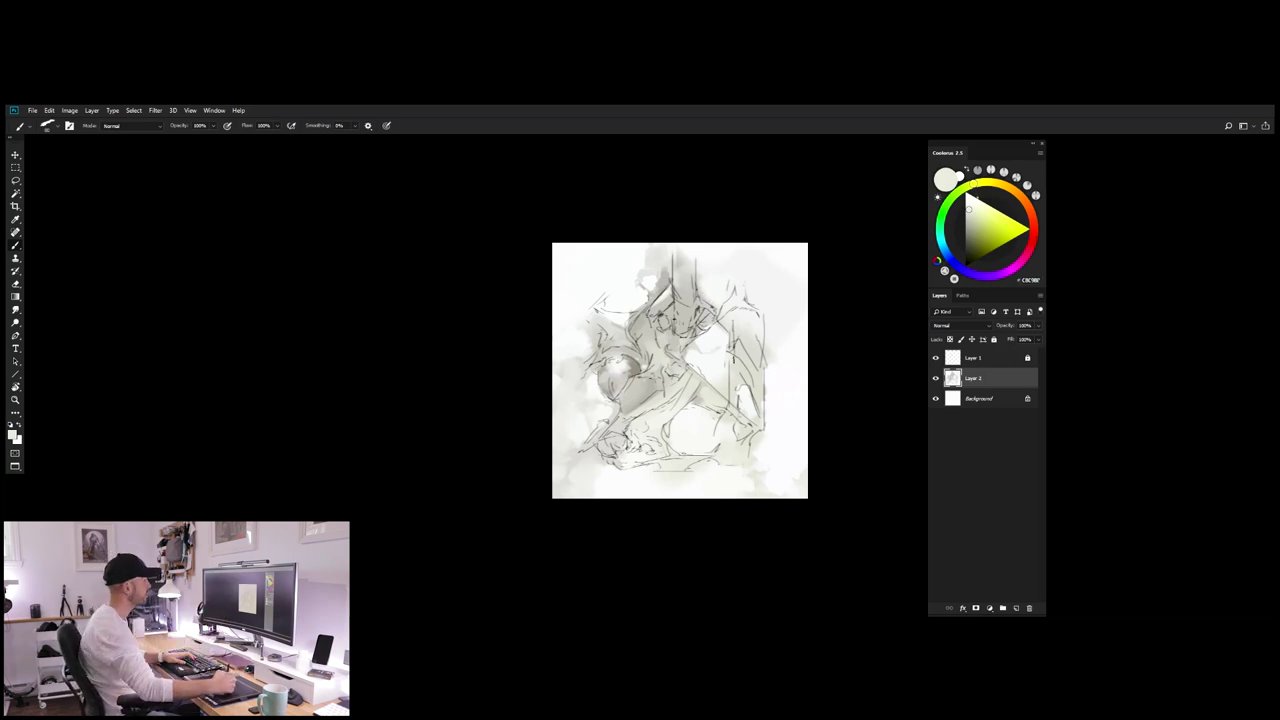
left_click(711, 350, "alt")
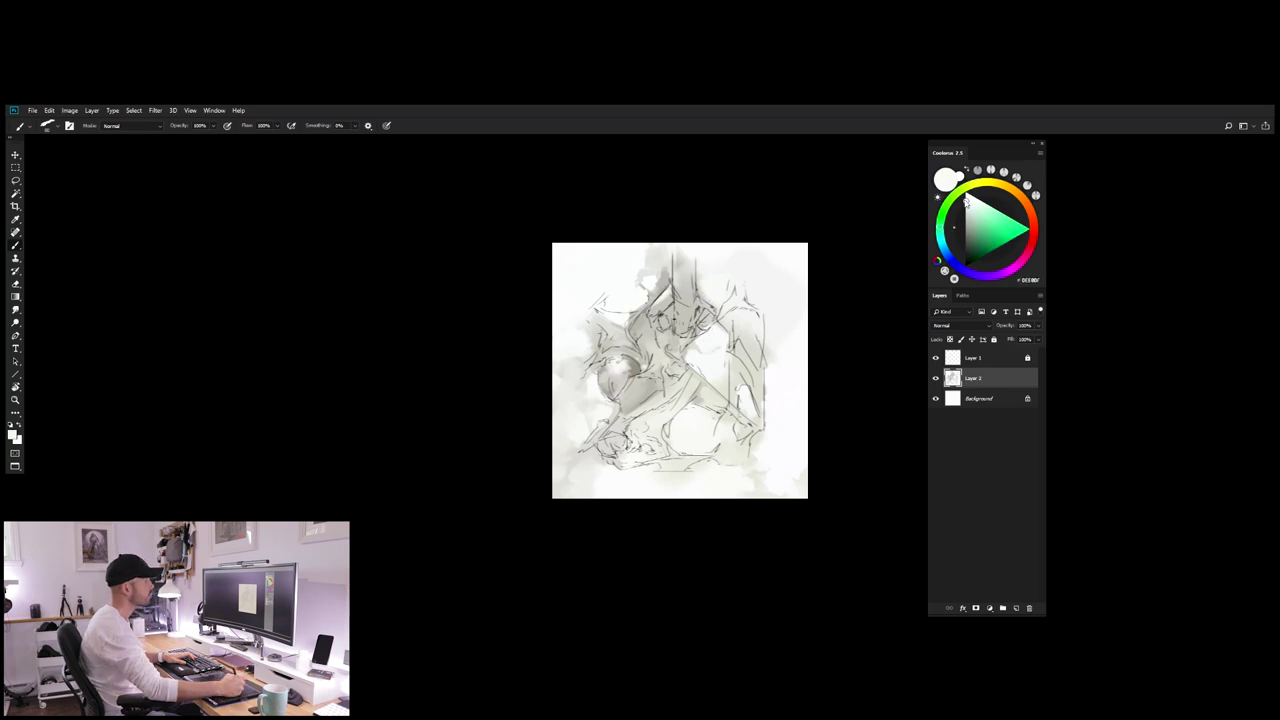
key("bracketright")
key("bracketright")
key("bracketright")
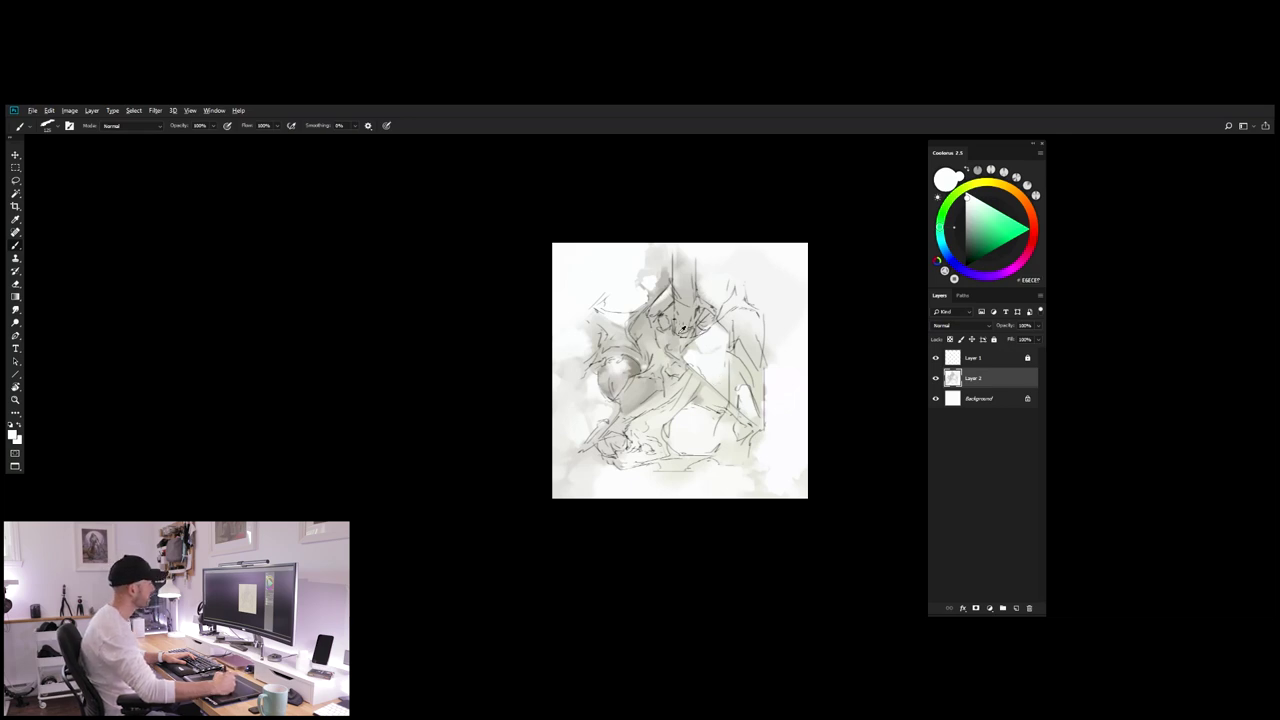
Step: Deepen the shading on the figure's face below the horns with sampled grey tones, adjusting the brush size
left_click(629, 371, "alt")
key("bracketleft")
key("bracketleft")
left_click_drag(676, 314, 682, 330)
left_click(684, 318, "alt")
key("bracketright")
left_click(682, 329, "alt")
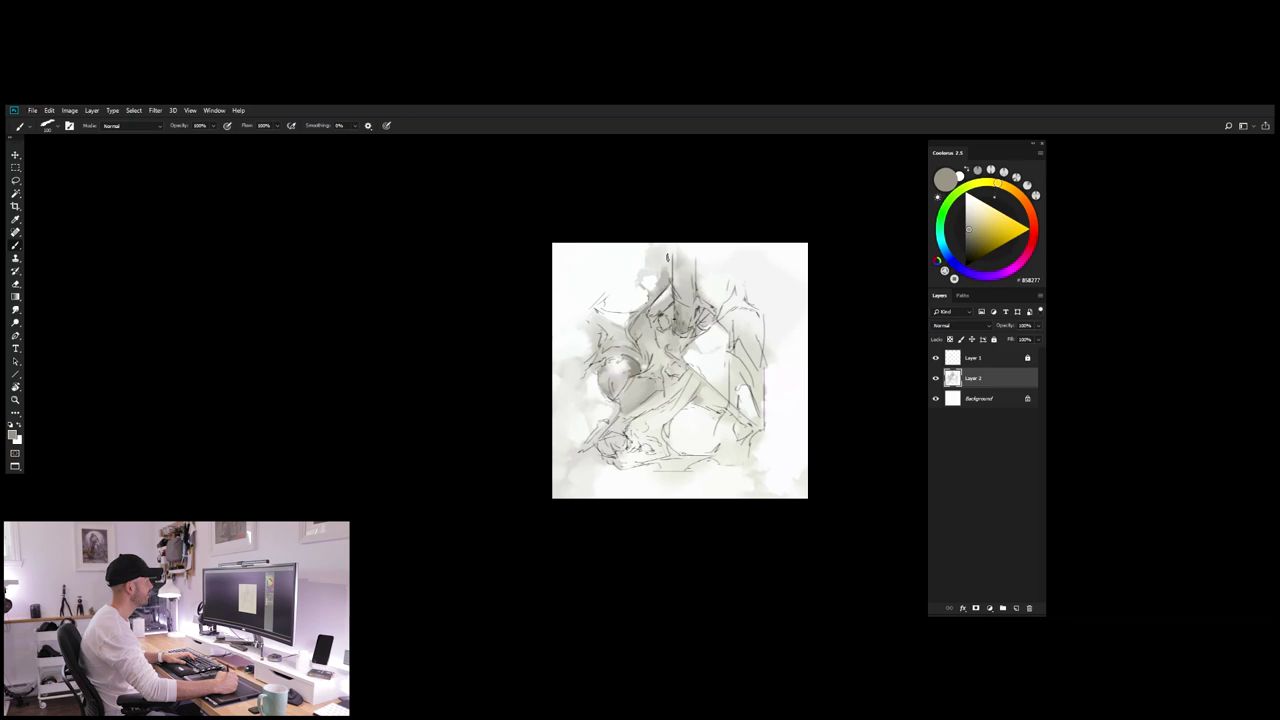
Step: Shade the background beside the left horn up to the canvas's upper edge with sampled grey tones
left_click(670, 270, "alt")
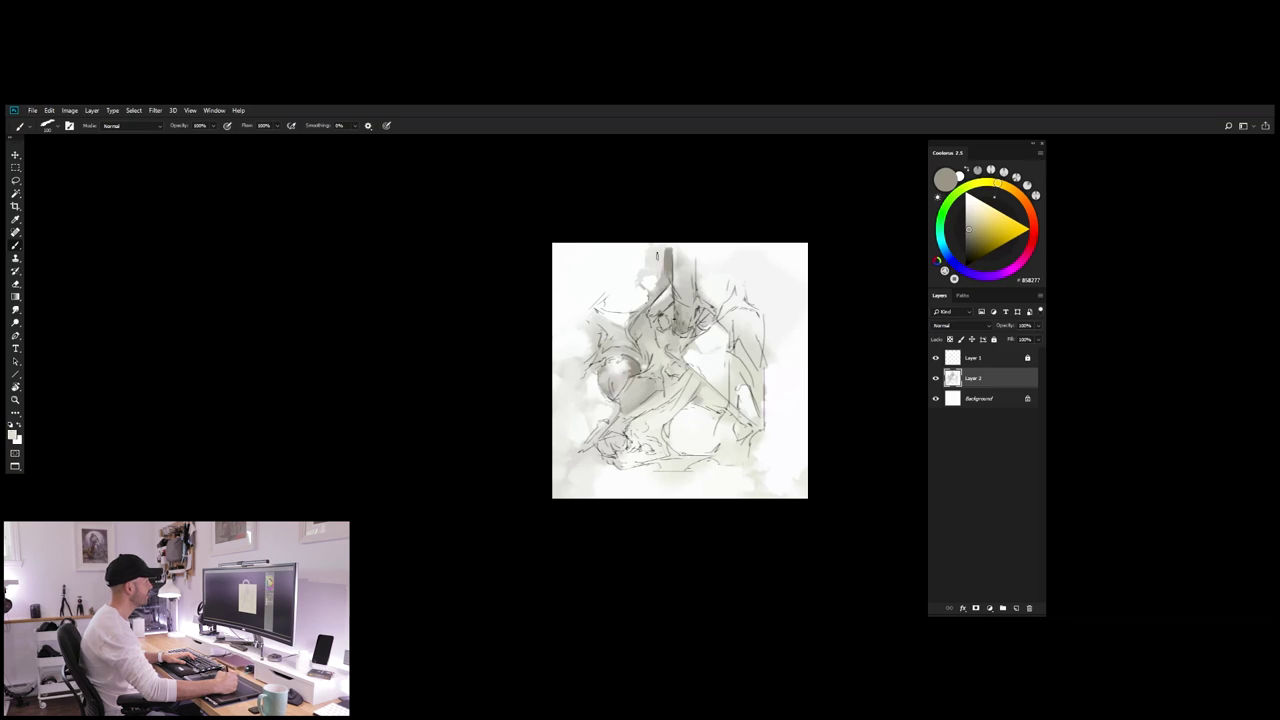
left_click(676, 272, "alt")
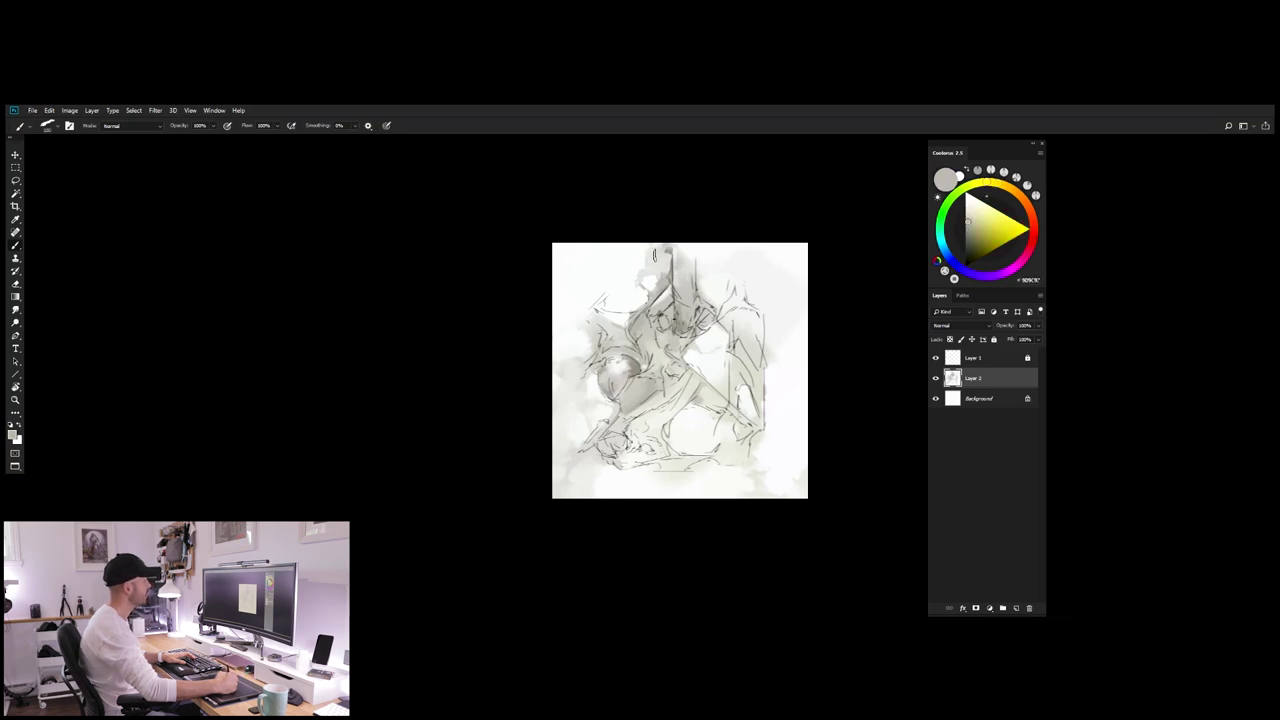
left_click(668, 249, "alt")
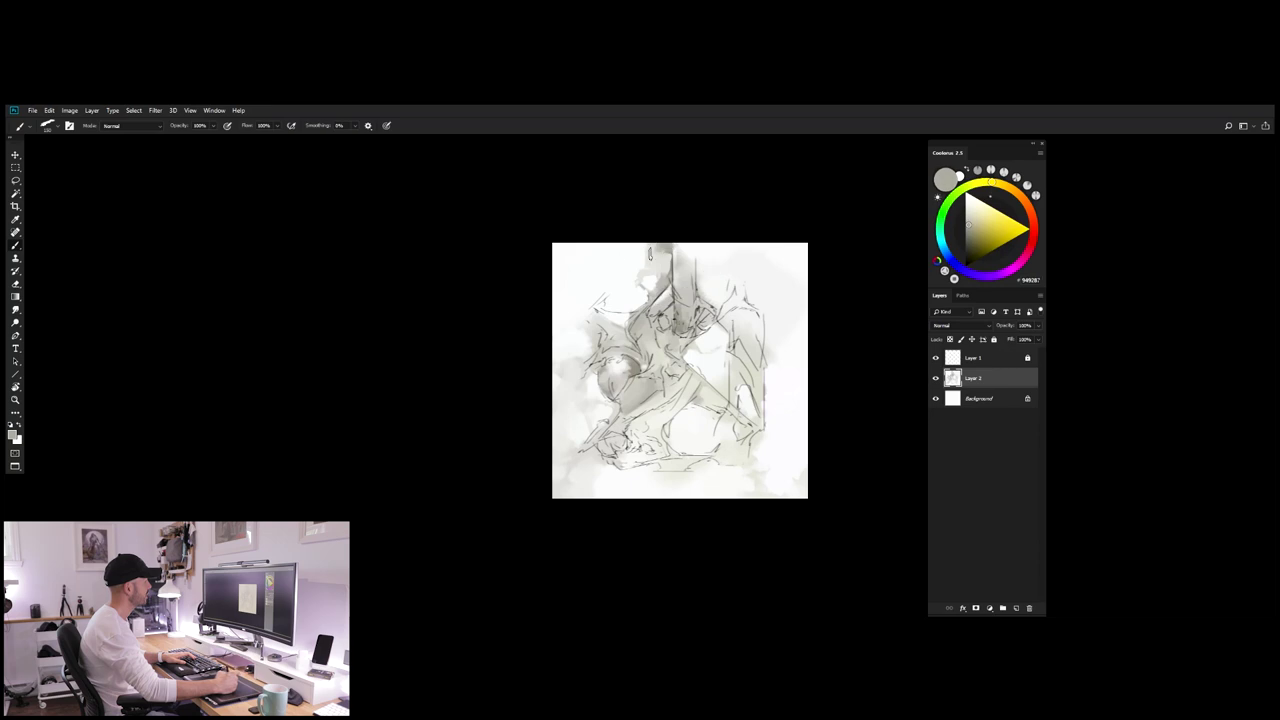
left_click(639, 259, "alt")
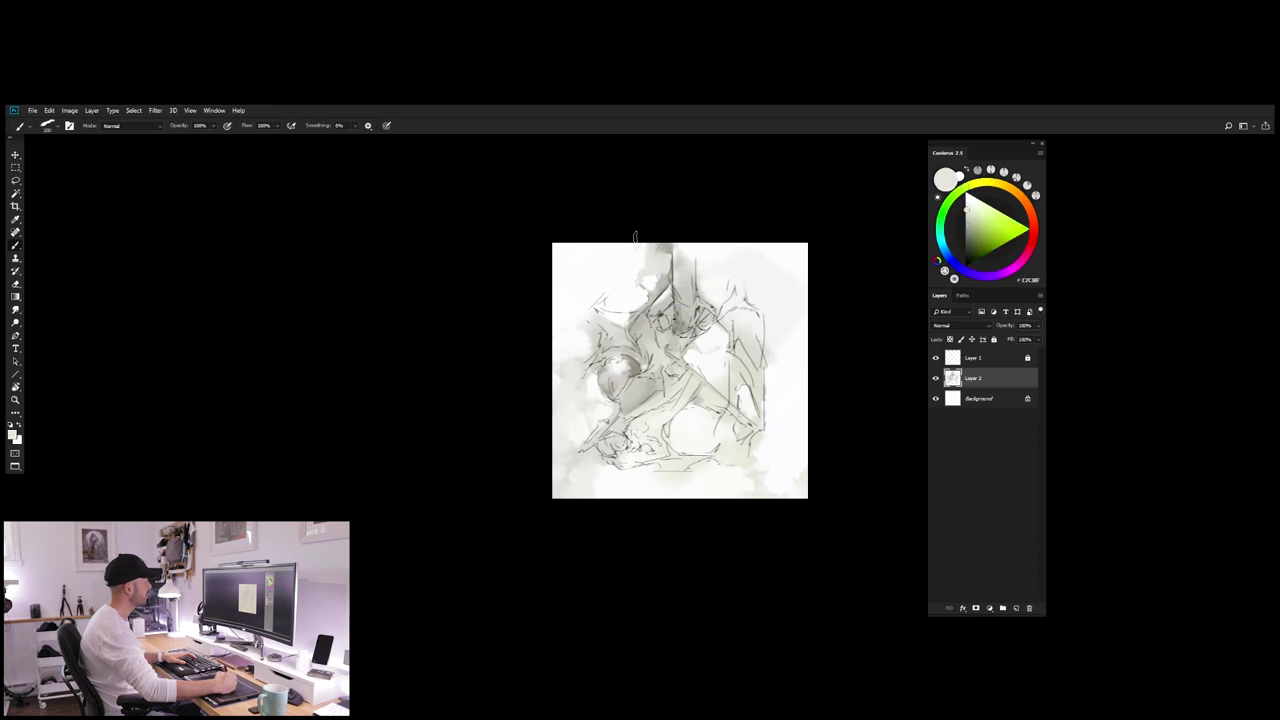
Step: Paint mottled pale grey and off-white patches across the upper-left background, sampling tones from the canvas
left_click_drag(635, 238, 600, 252)
left_click(604, 258, "alt")
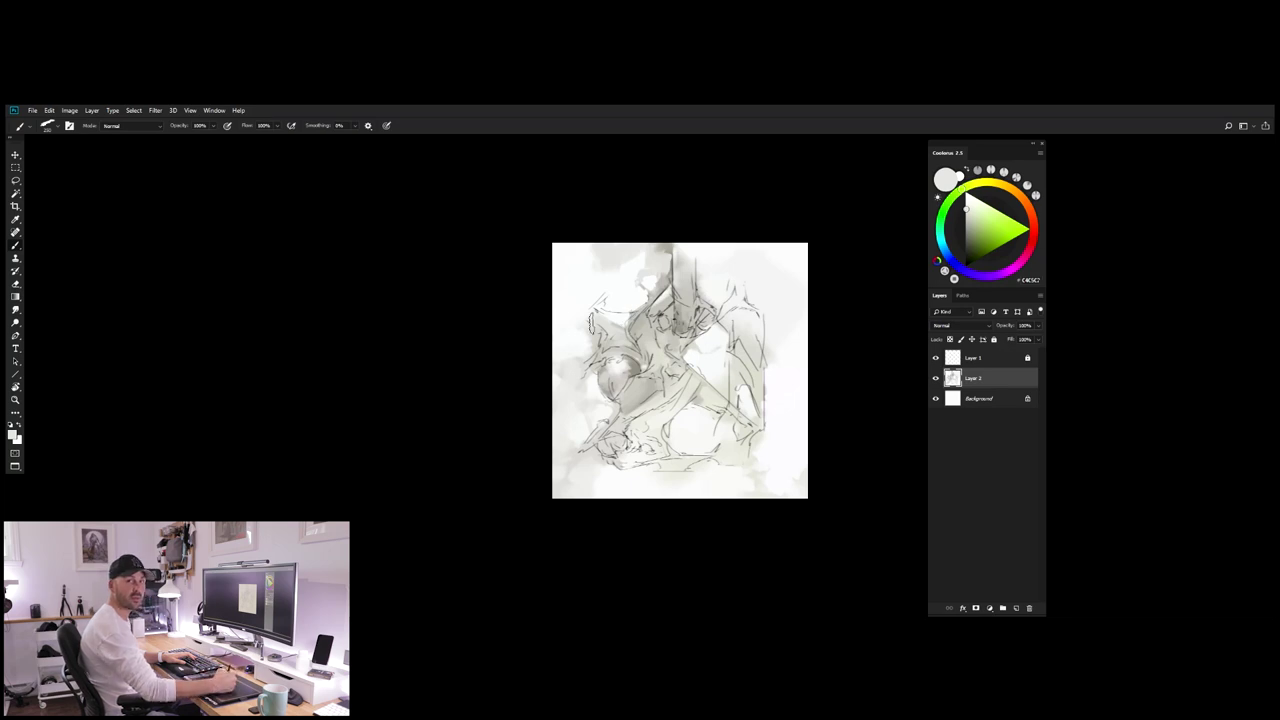
left_click(624, 285, "alt")
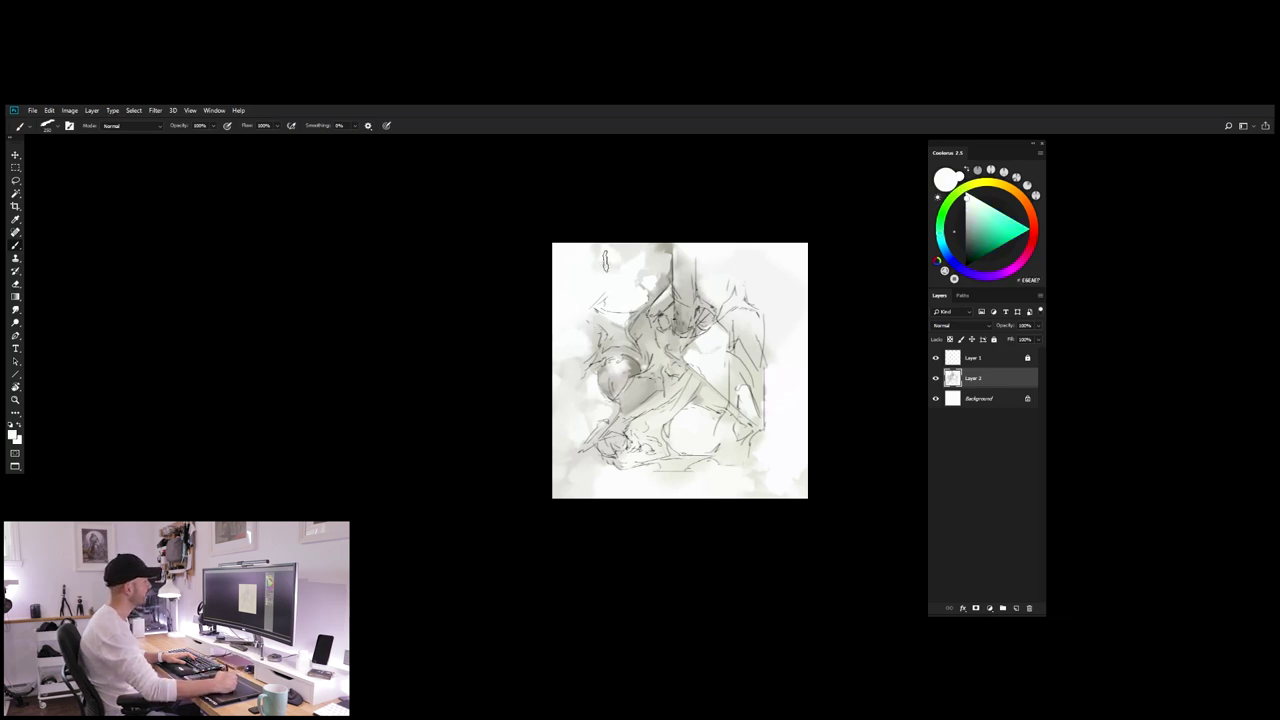
left_click(623, 254, "alt")
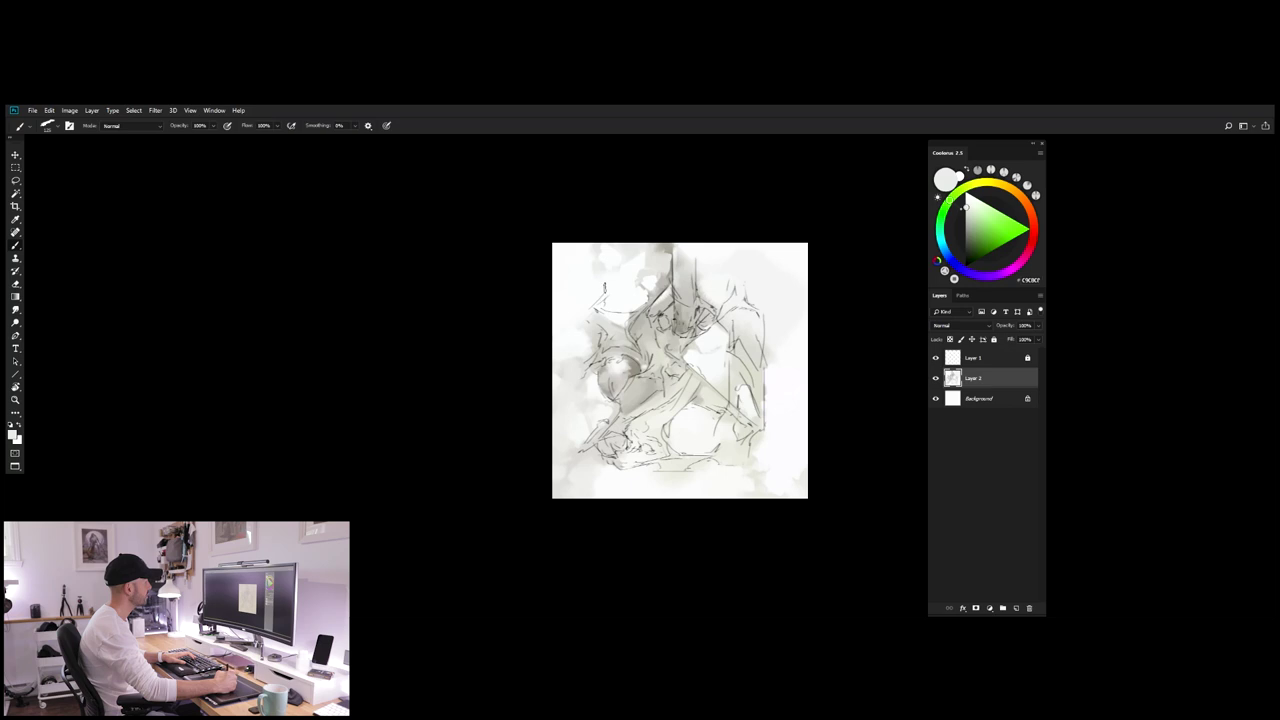
left_click(603, 280, "alt")
left_click(590, 262, "alt")
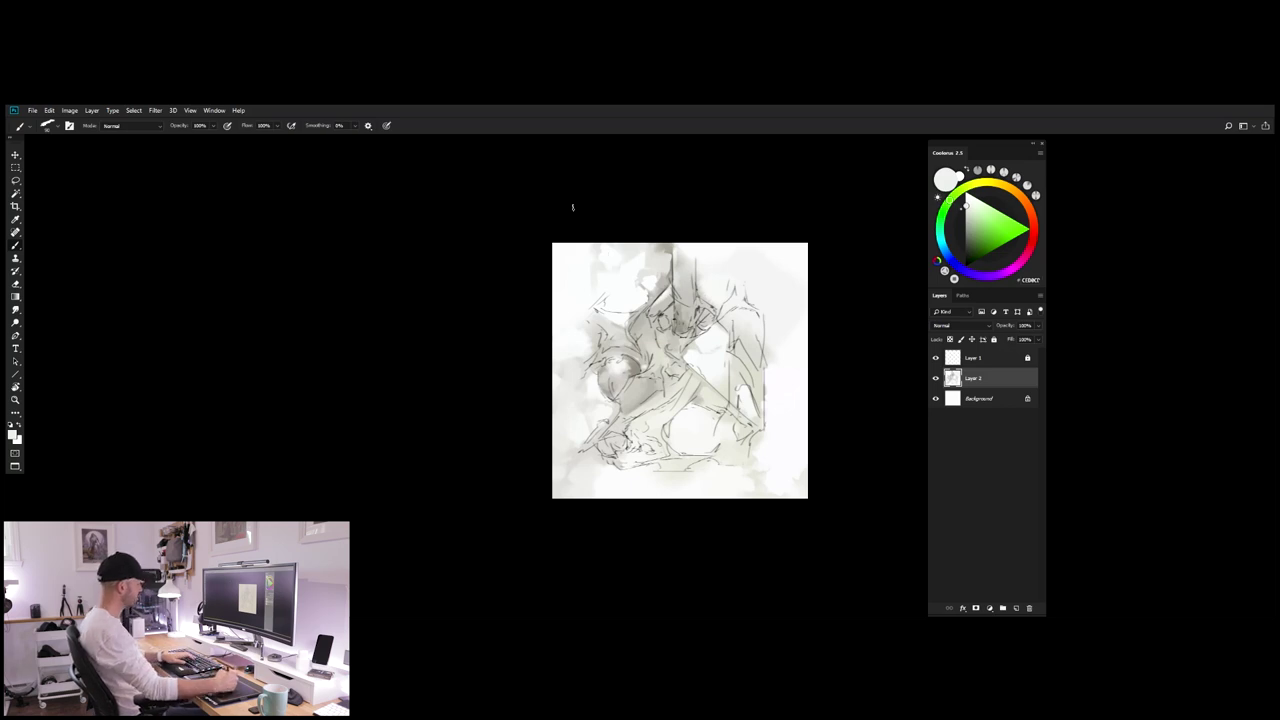
left_click(603, 276, "alt")
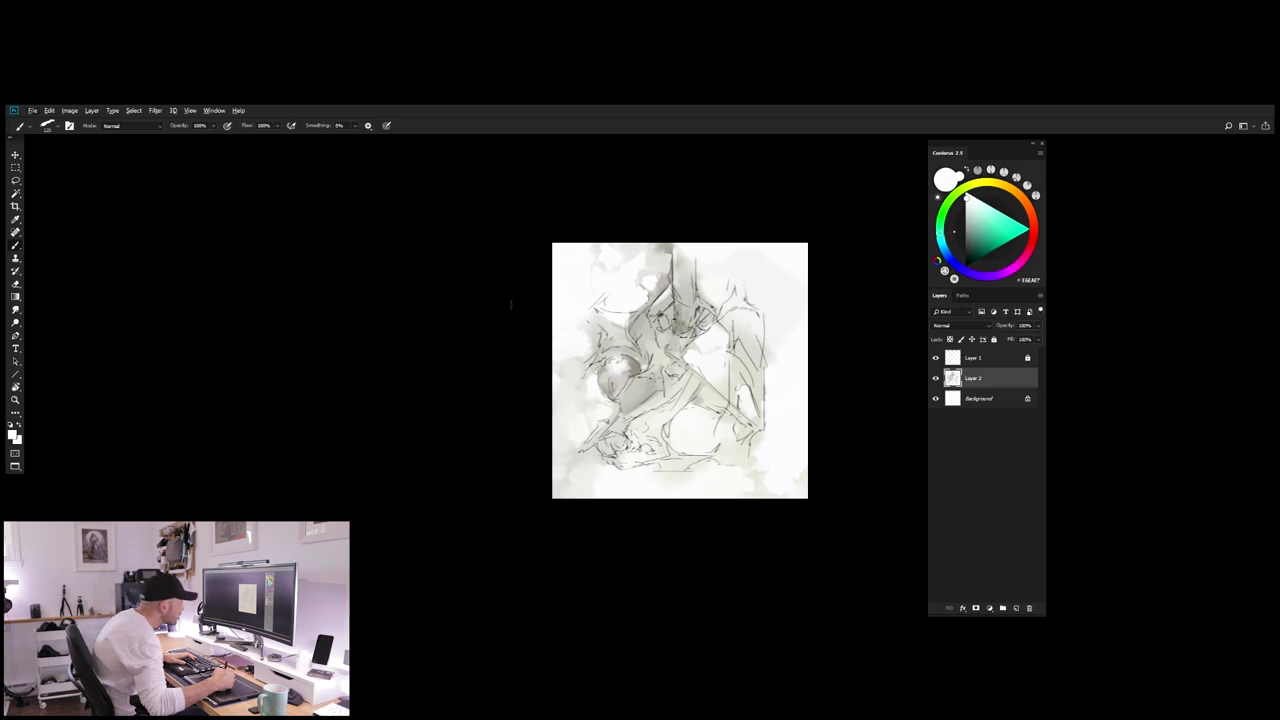
Step: Break up the background along the canvas's left edge above the round shape with soft sampled grey patches
left_click(601, 318, "alt")
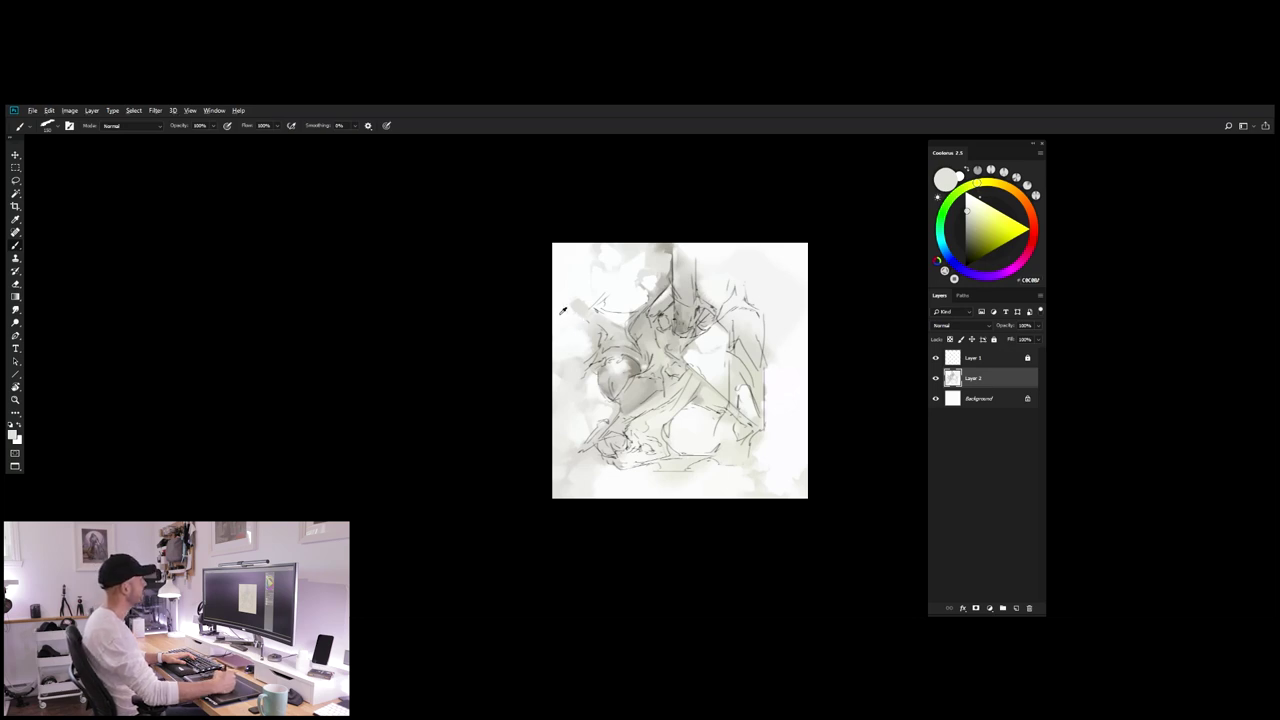
left_click(566, 312, "alt")
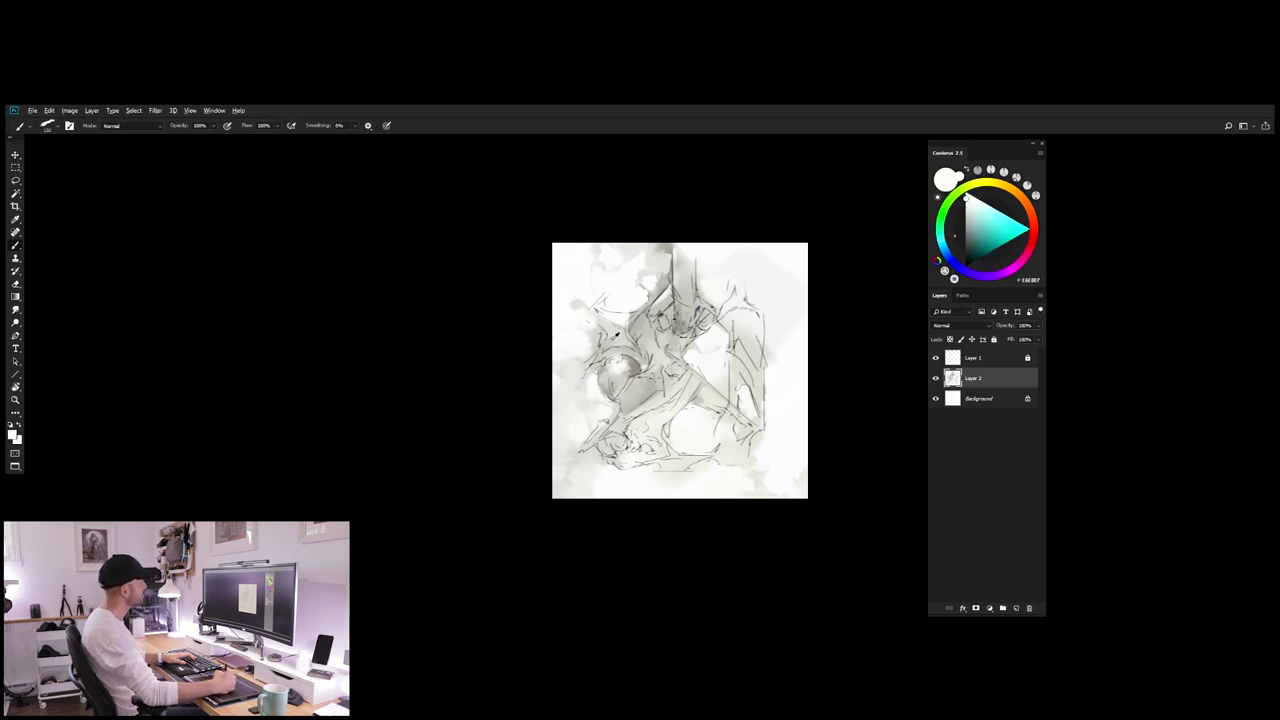
left_click(640, 362, "alt")
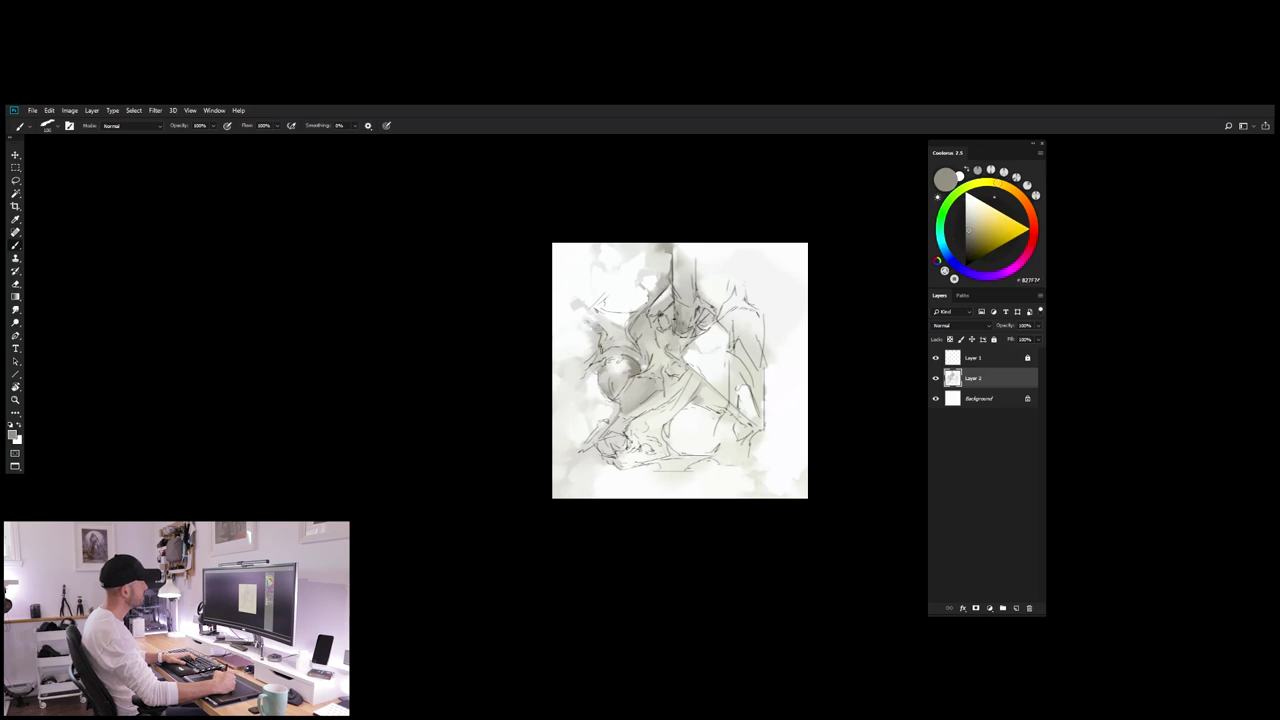
left_click(593, 335, "alt")
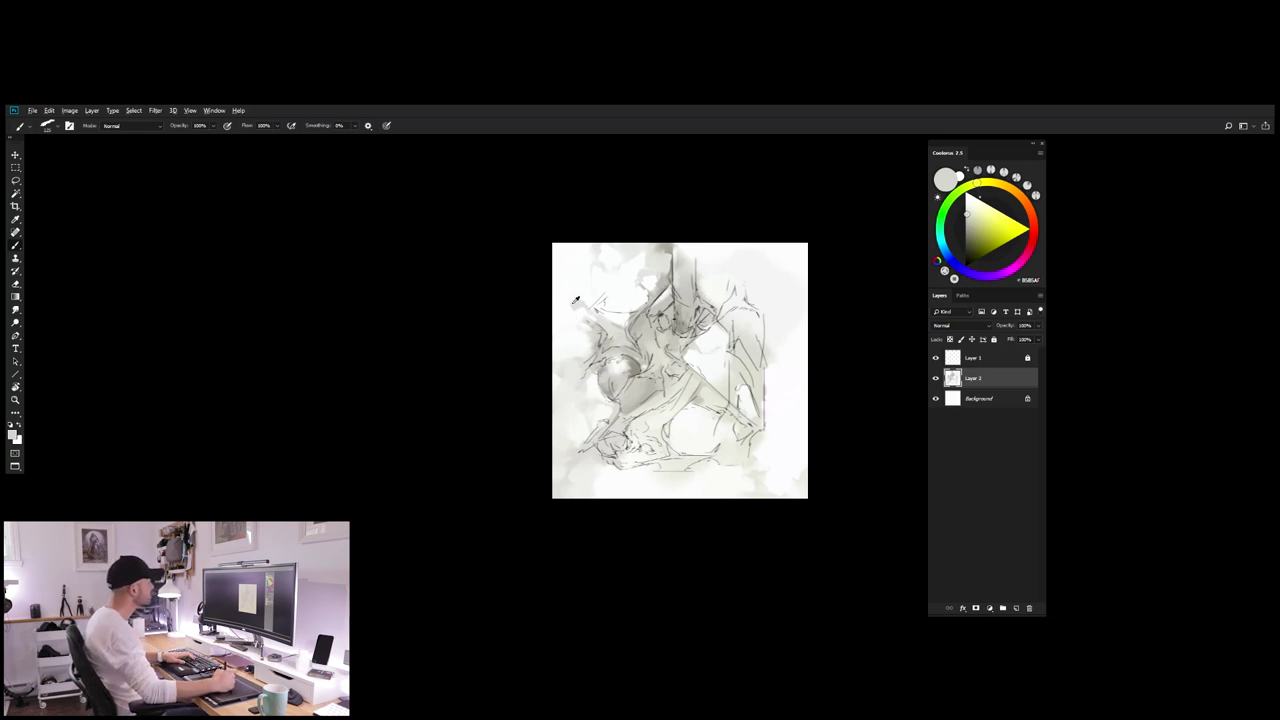
Step: Add soft grey patches to the background right of the figure and lighten the area between the horns
left_click(787, 356)
left_click(676, 250, "alt")
left_click(677, 250, "alt")
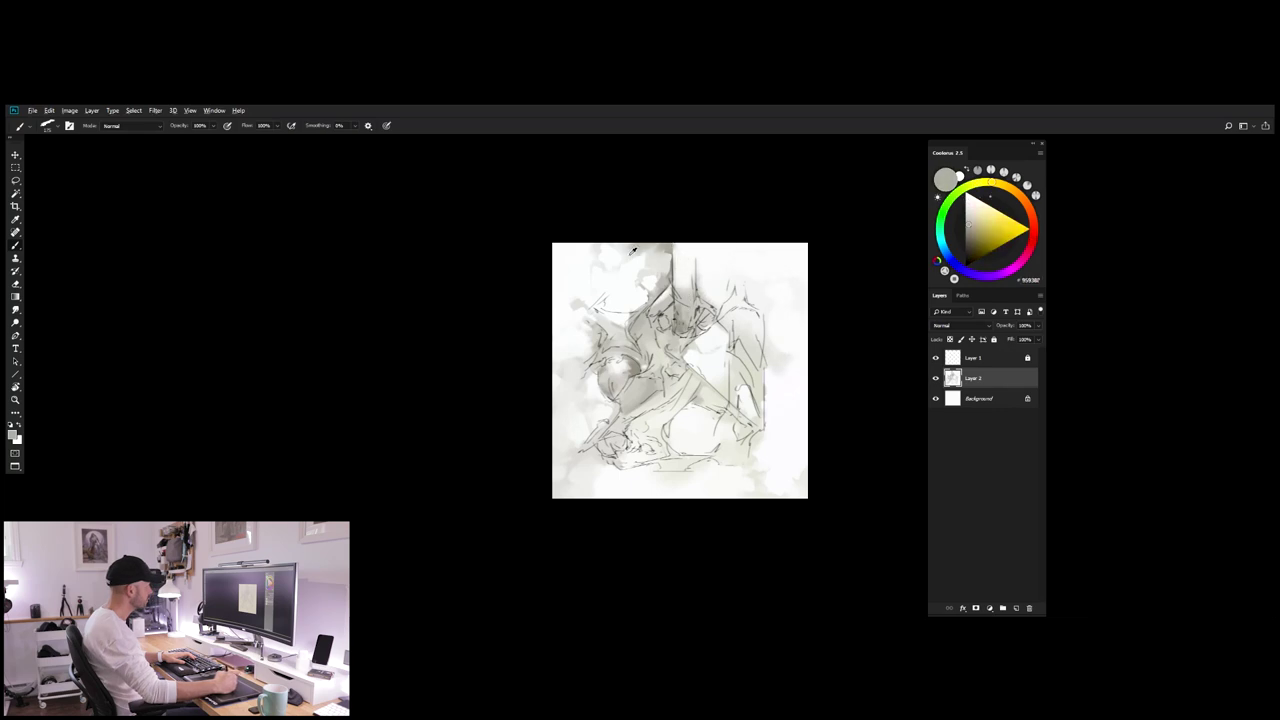
left_click(631, 251, "alt")
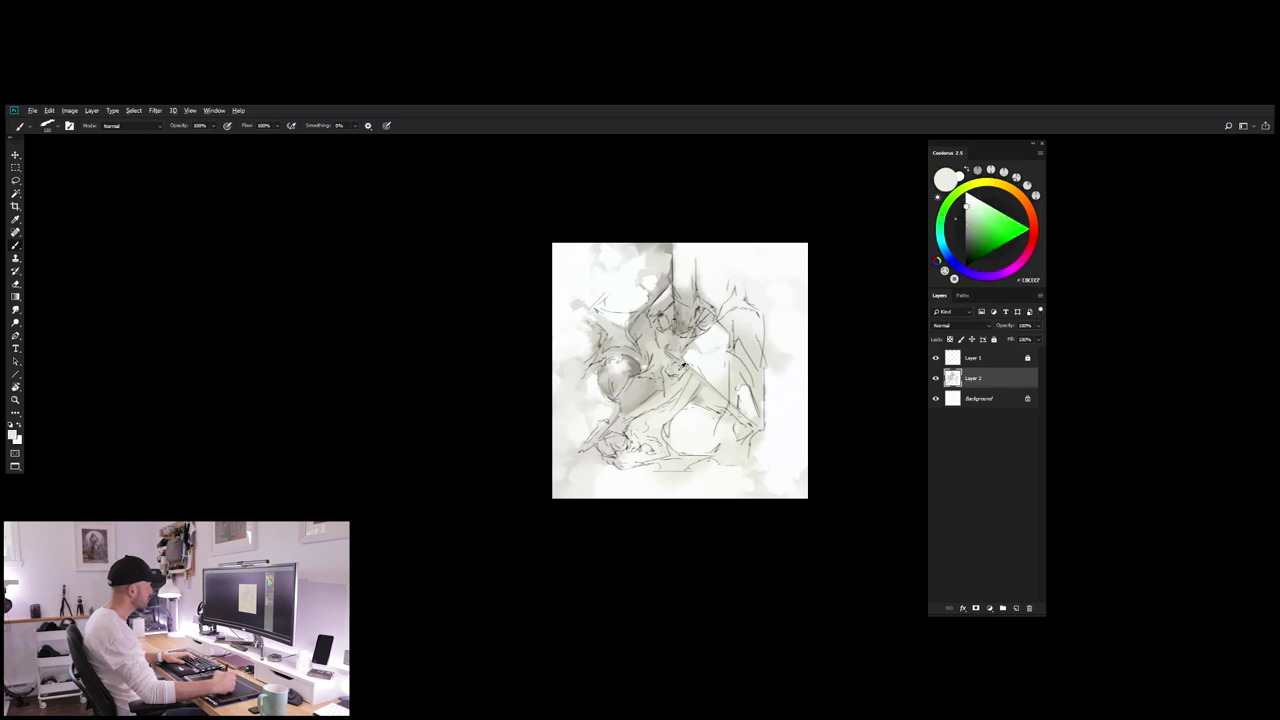
Step: Paint an off-white opening between the round shape and the diagonal limb, and blend its edges with sampled greys
left_click(705, 362, "alt")
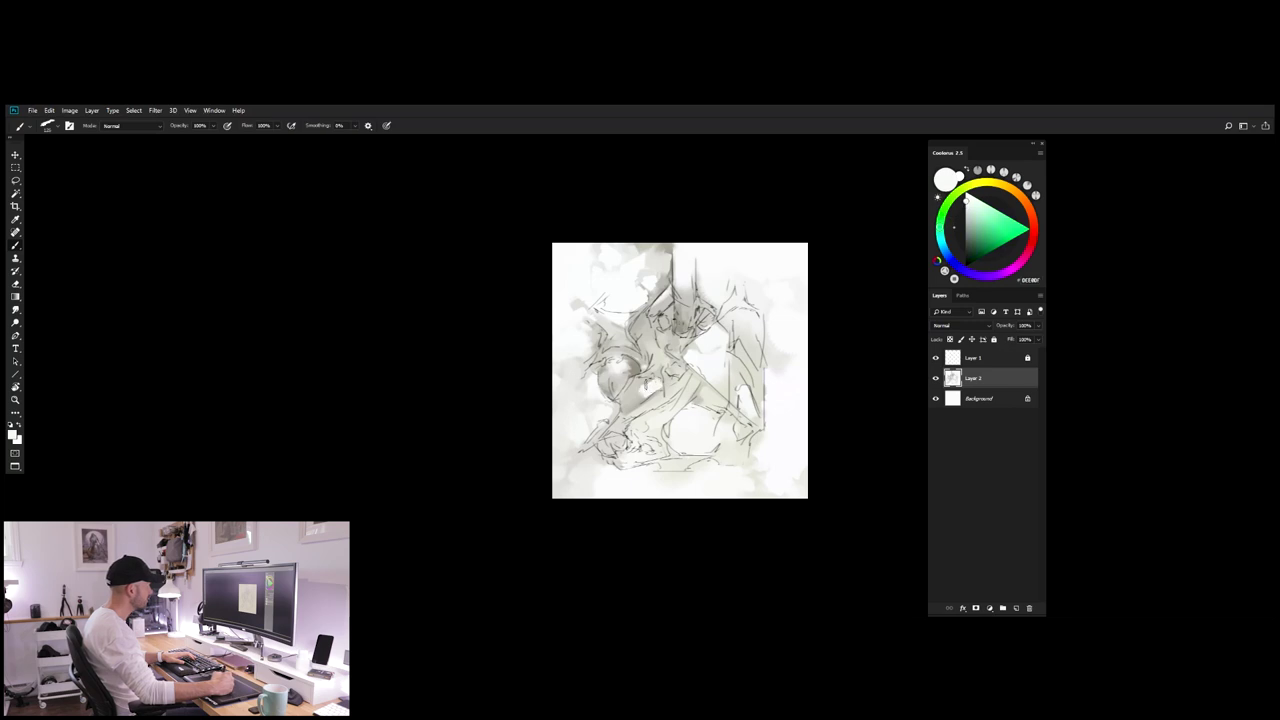
left_click(642, 388, "alt")
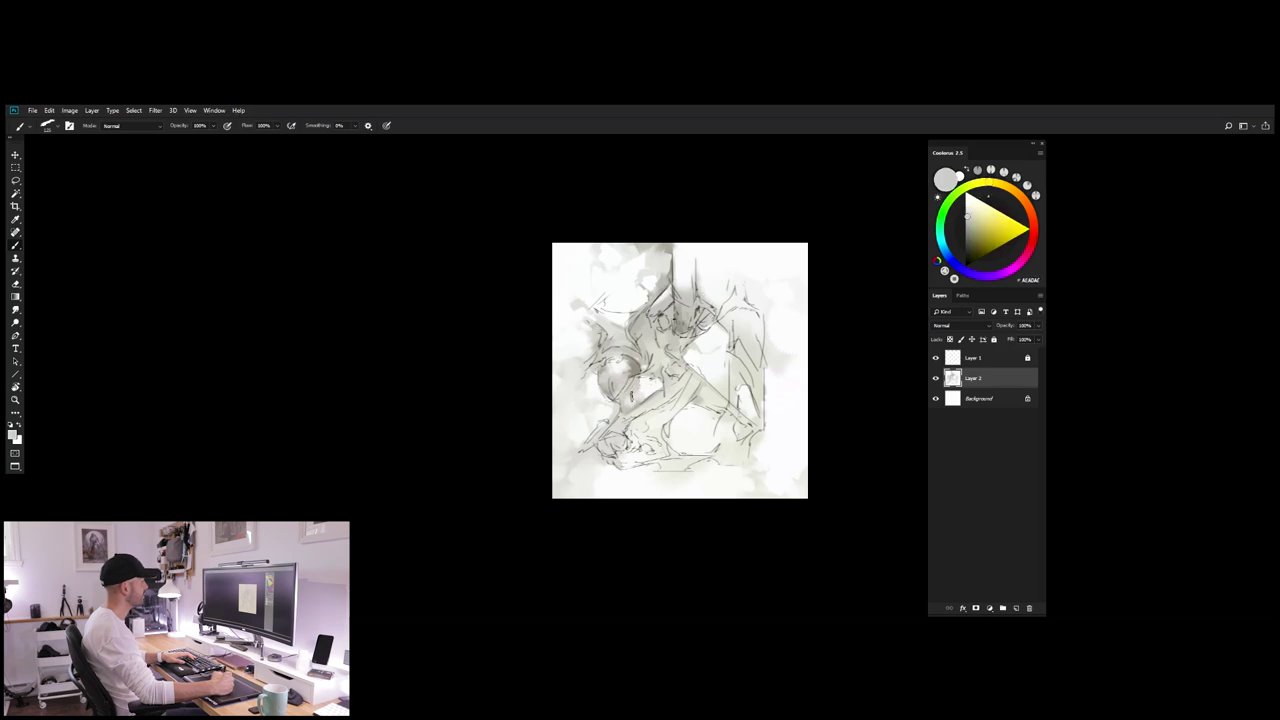
left_click(639, 385, "alt")
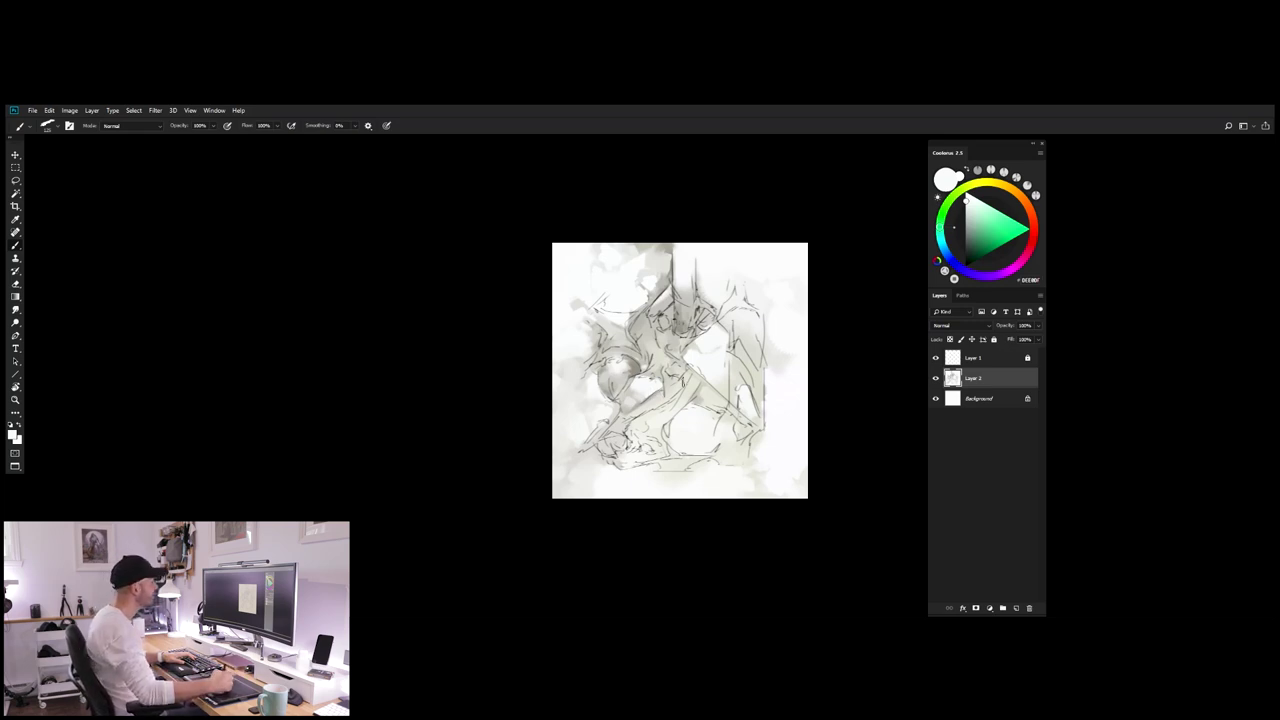
left_click(640, 366, "alt")
left_click(638, 376, "alt")
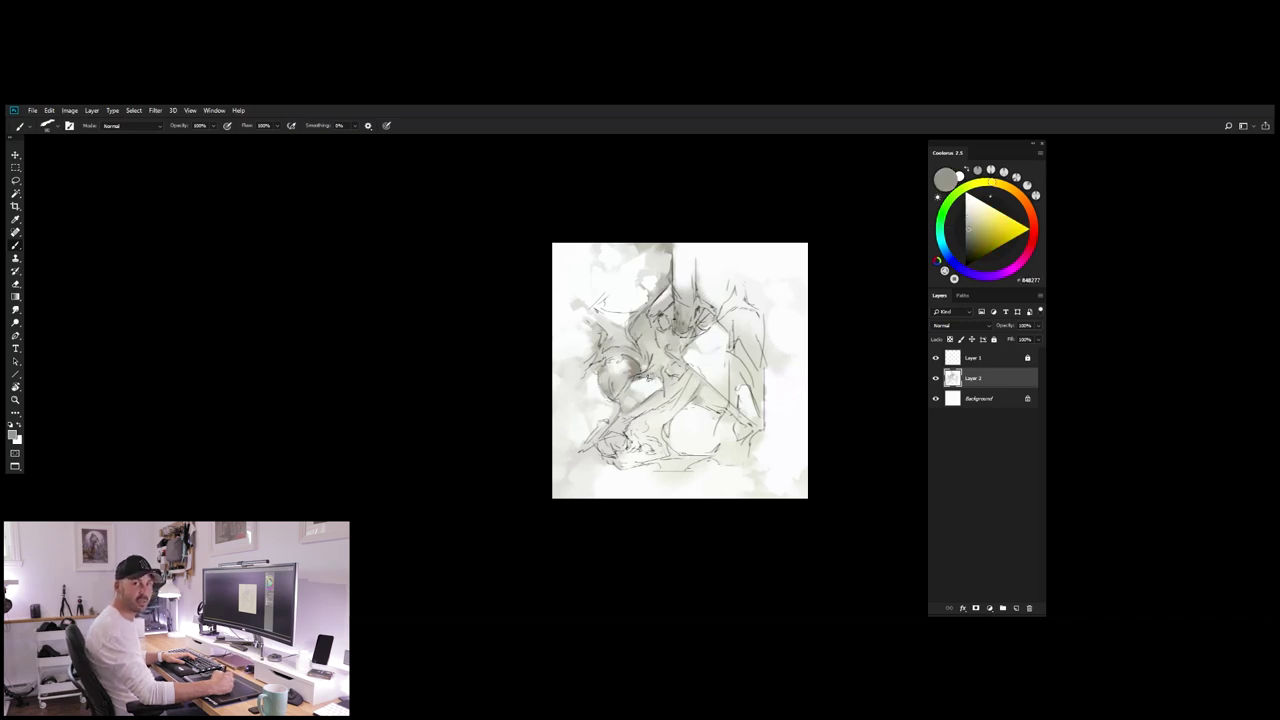
left_click(661, 367, "alt")
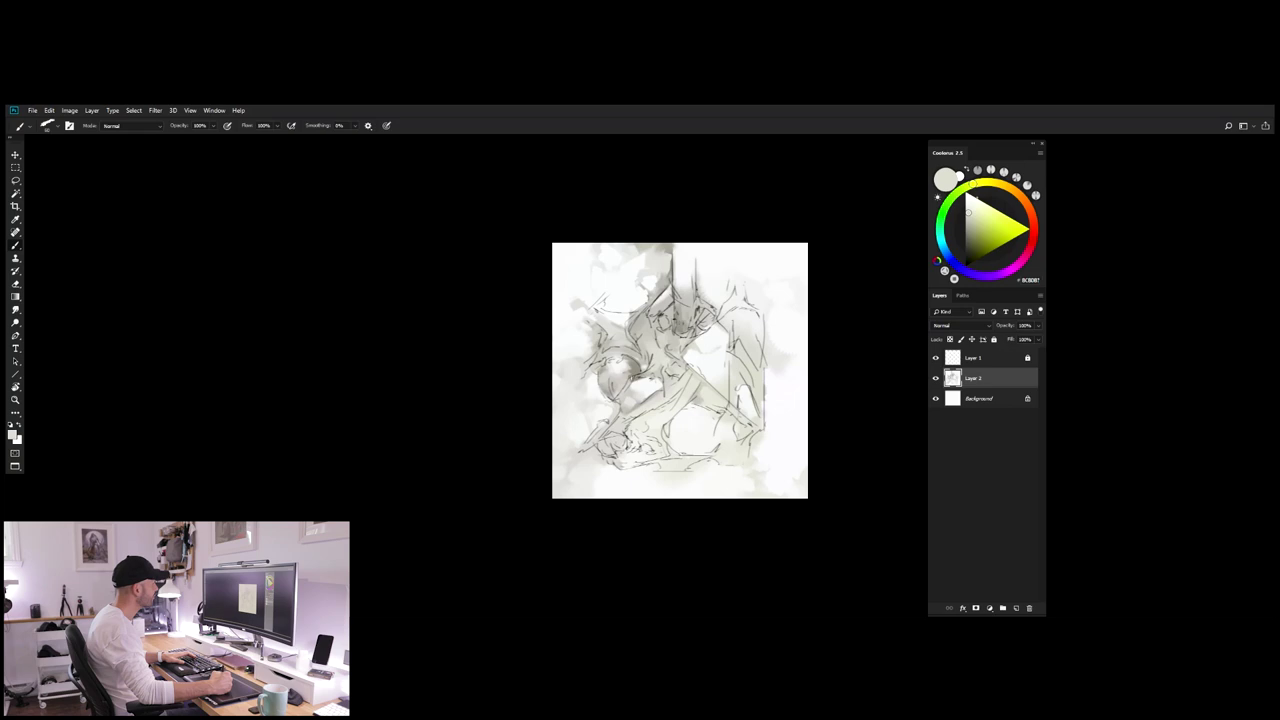
Step: Darken the diagonal limb below the off-white opening with sampled grey strokes from a smaller brush
mouse_move(630, 378)
left_mouse_down()
mouse_move(646, 375)
mouse_move(666, 398)
left_mouse_up()
left_click(644, 386, "alt")
left_click(678, 389, "alt")
left_click(678, 389, "alt")
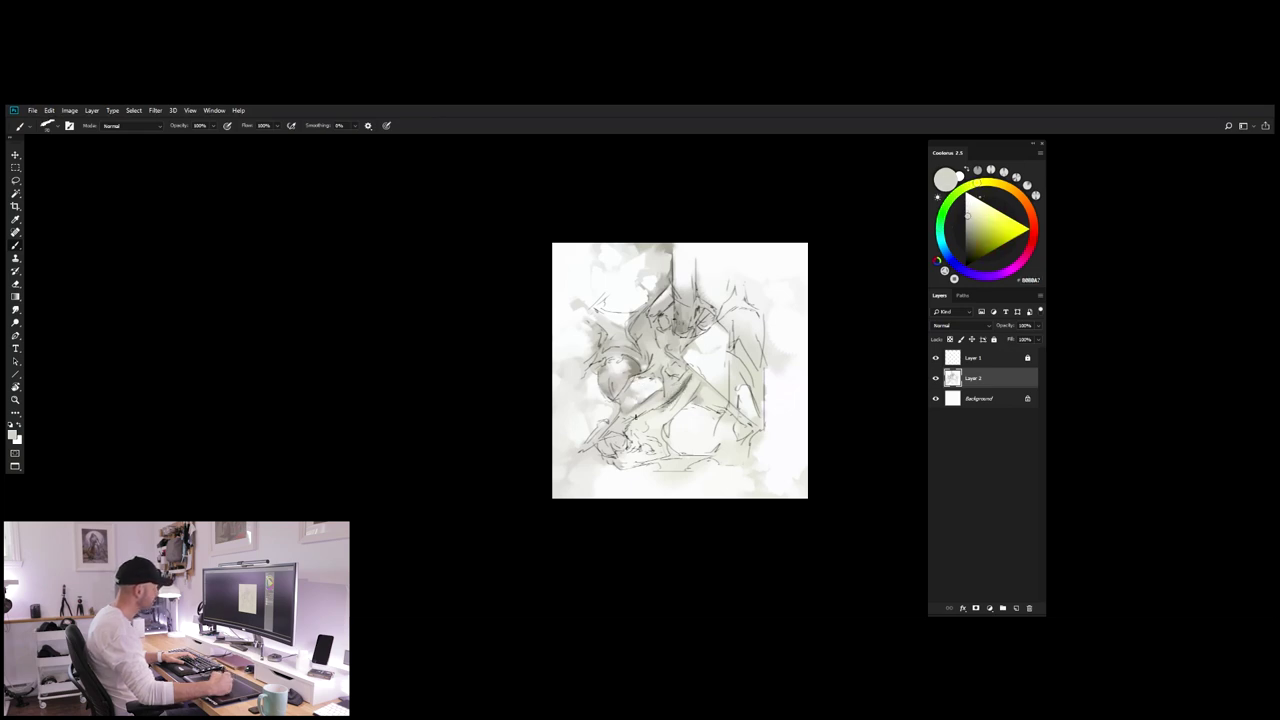
left_click(694, 381, "alt")
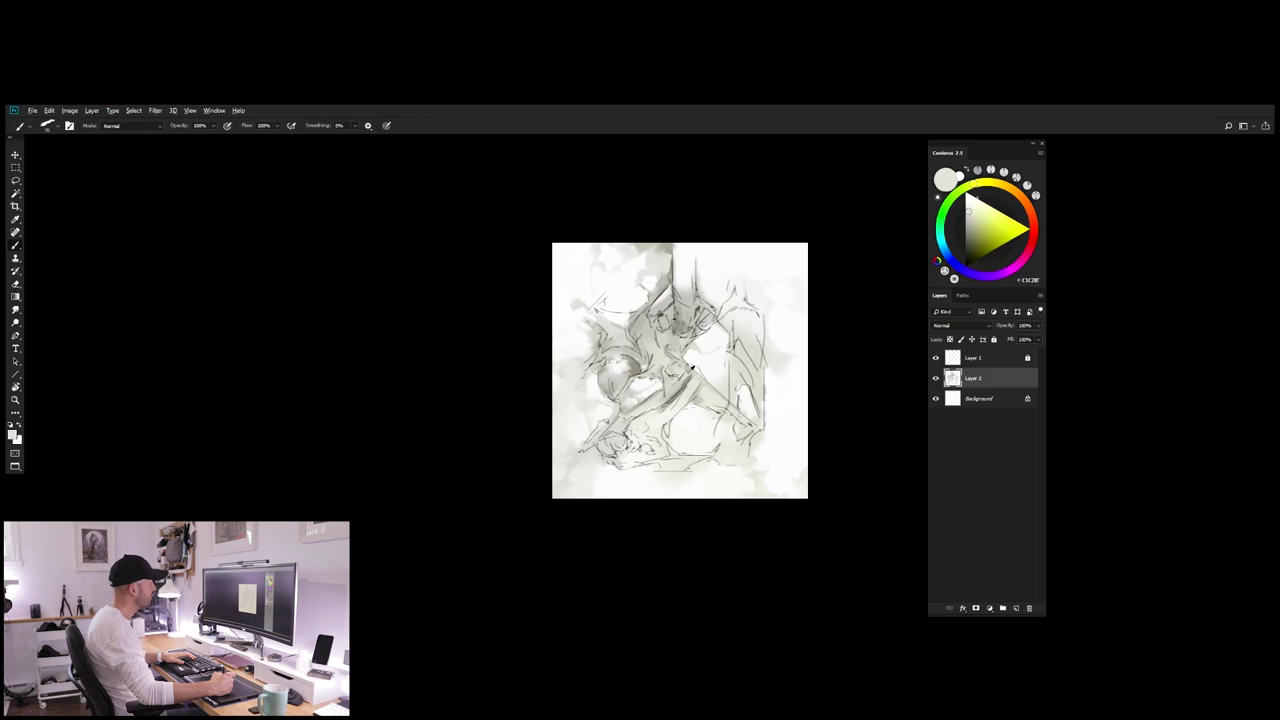
Step: Paint a small off-white opening at the figure's centre above the diagonal limb and refine its edges with sampled tones
left_click(689, 372, "alt")
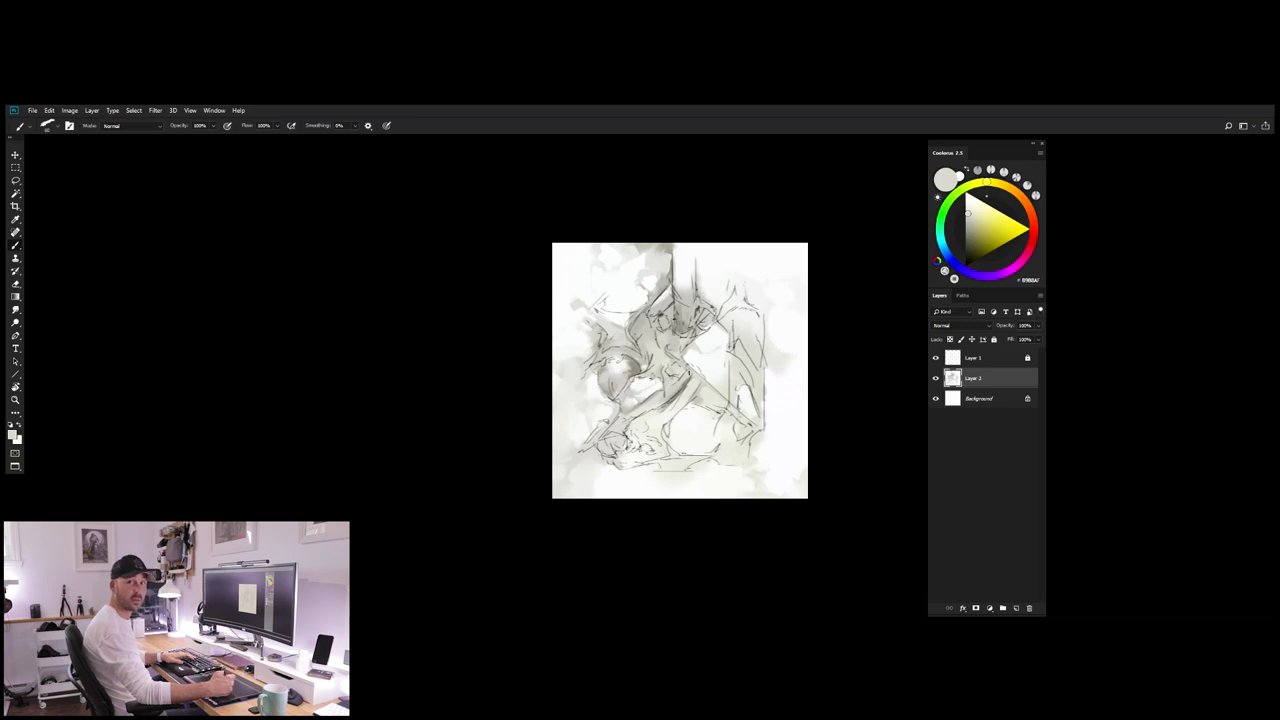
left_click(695, 353, "alt")
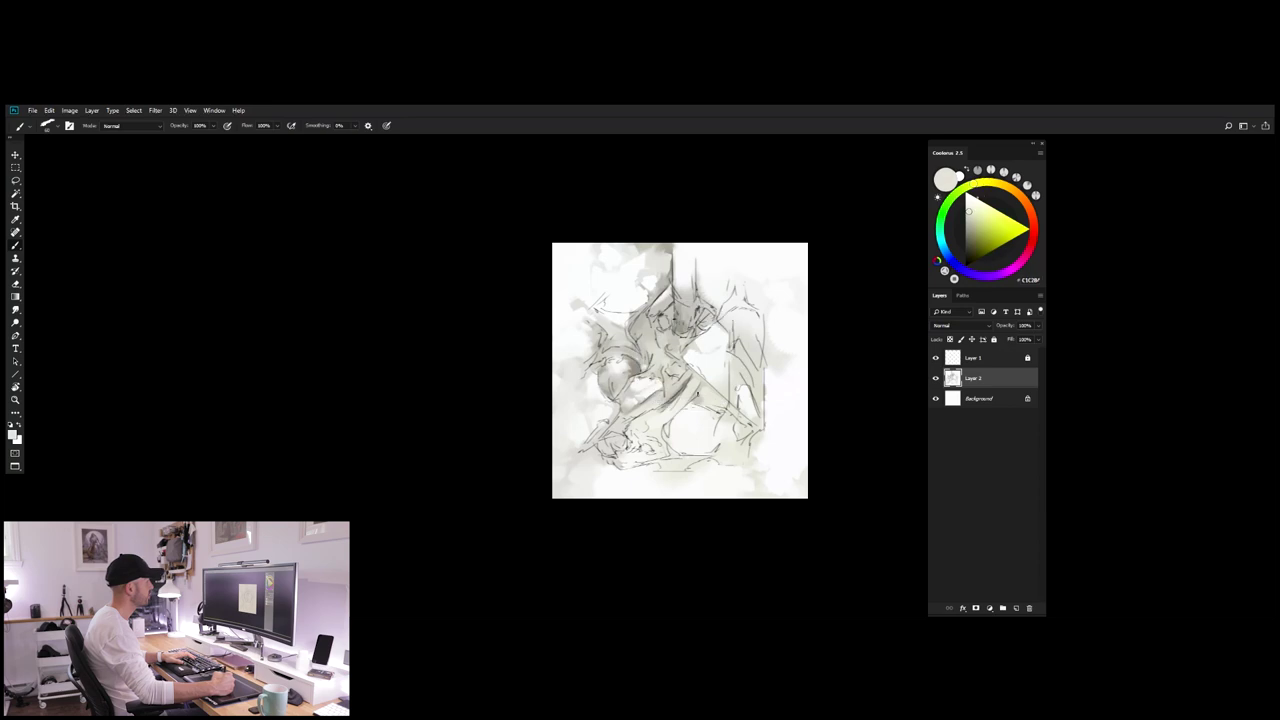
left_click(698, 362, "alt")
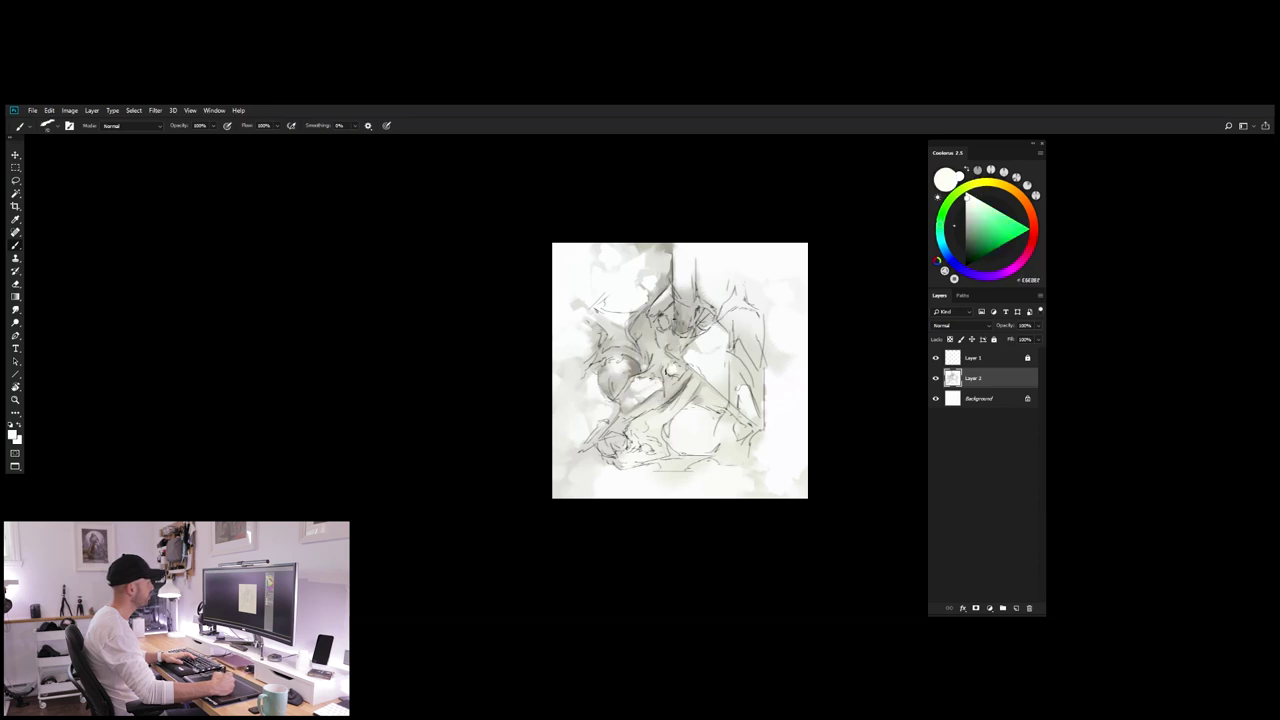
left_click(688, 370, "alt")
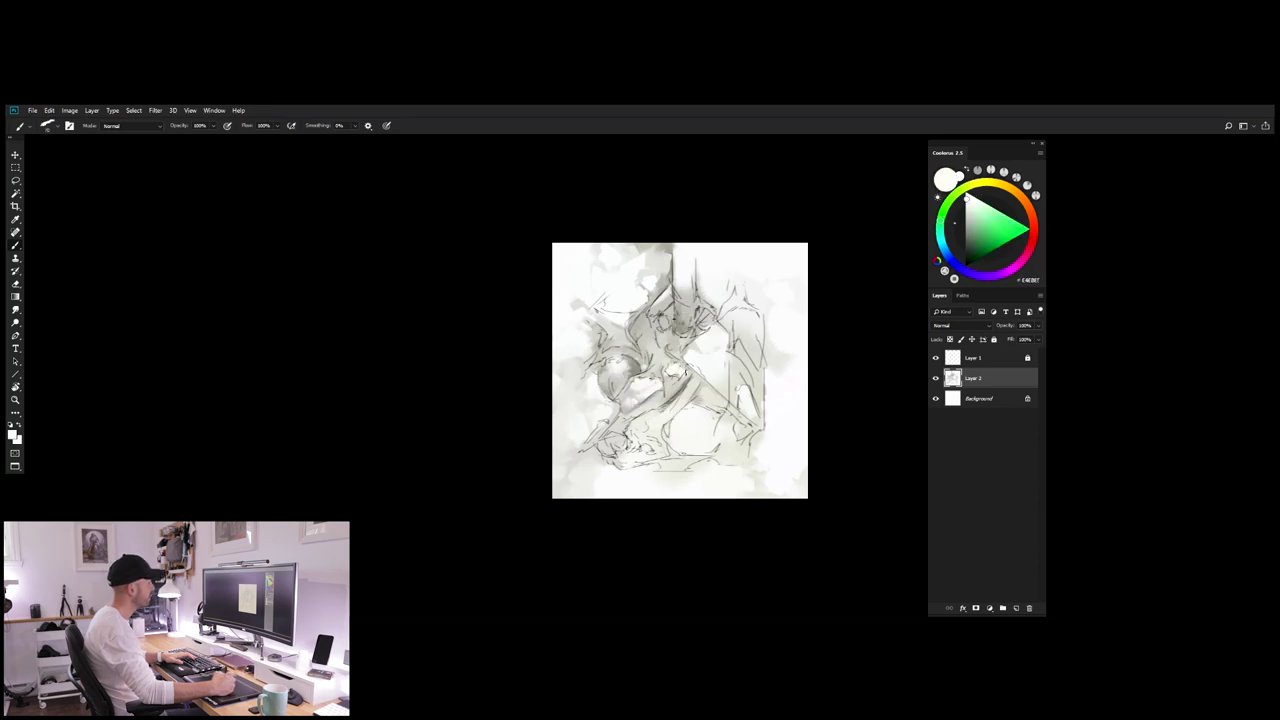
left_click(681, 381, "alt")
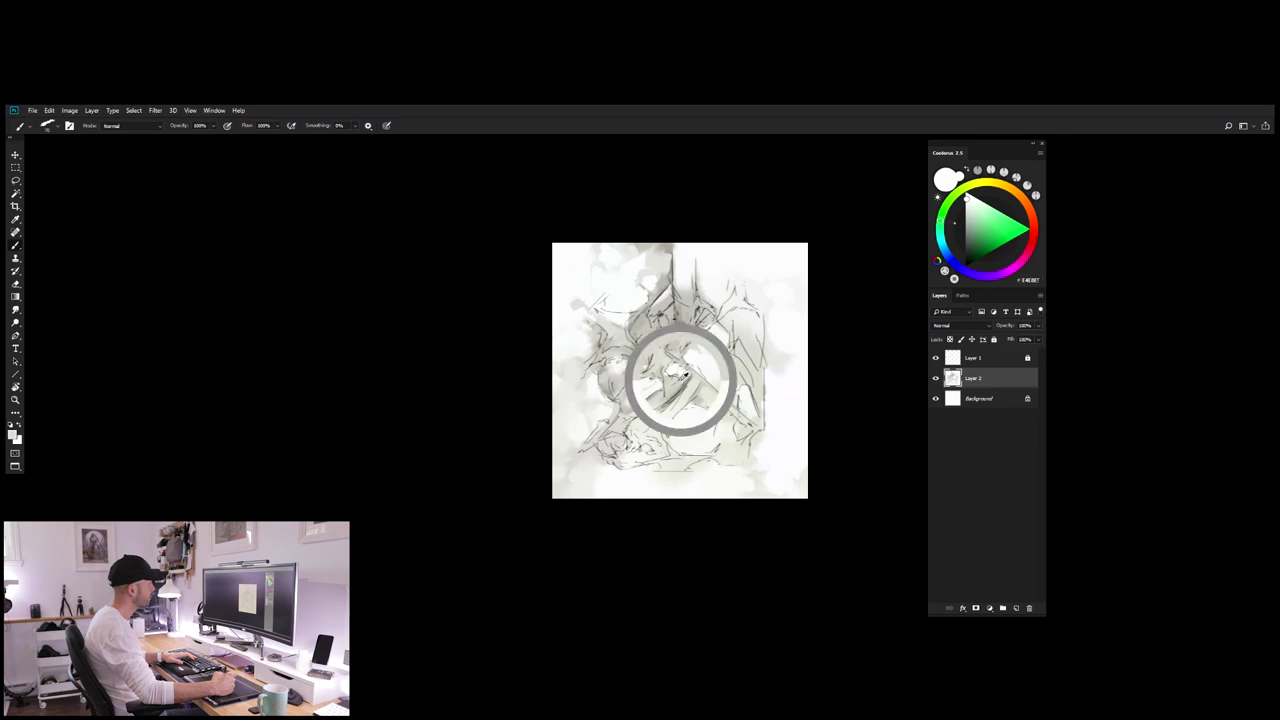
left_click(686, 368, "alt")
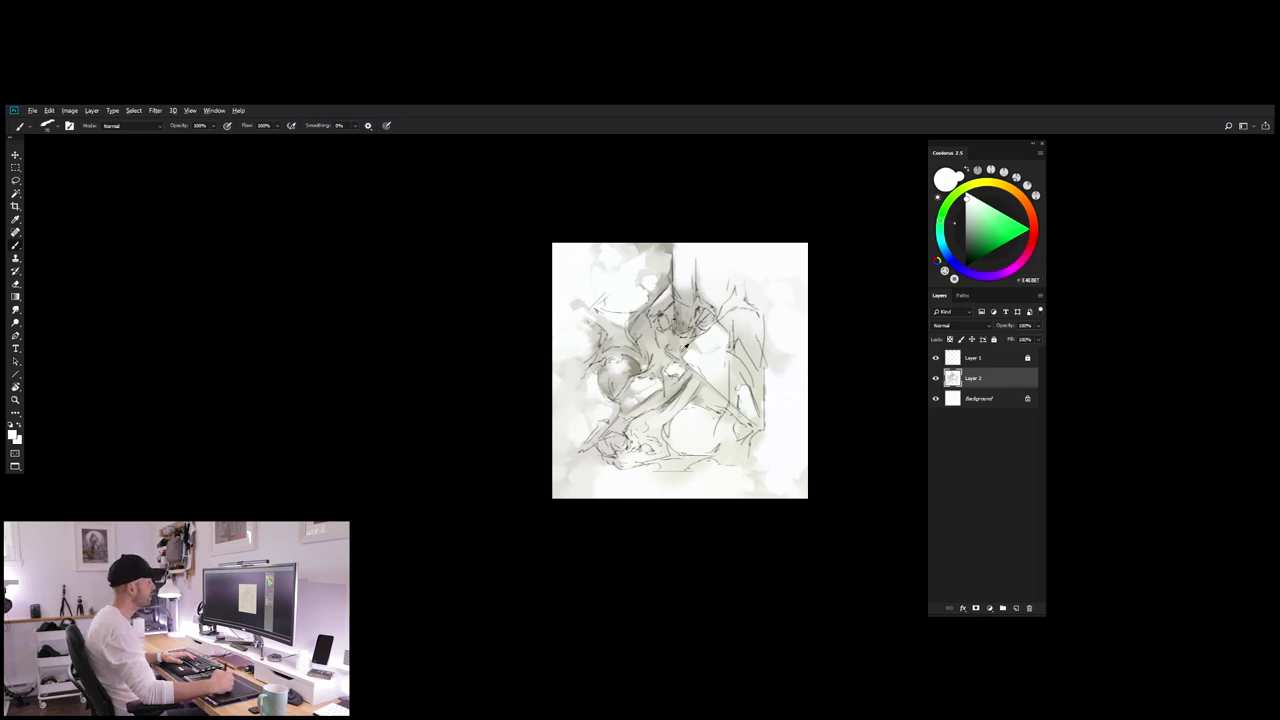
Step: Cut small off-white openings into the grey shading just left of the creature's face
left_click(688, 347, "alt")
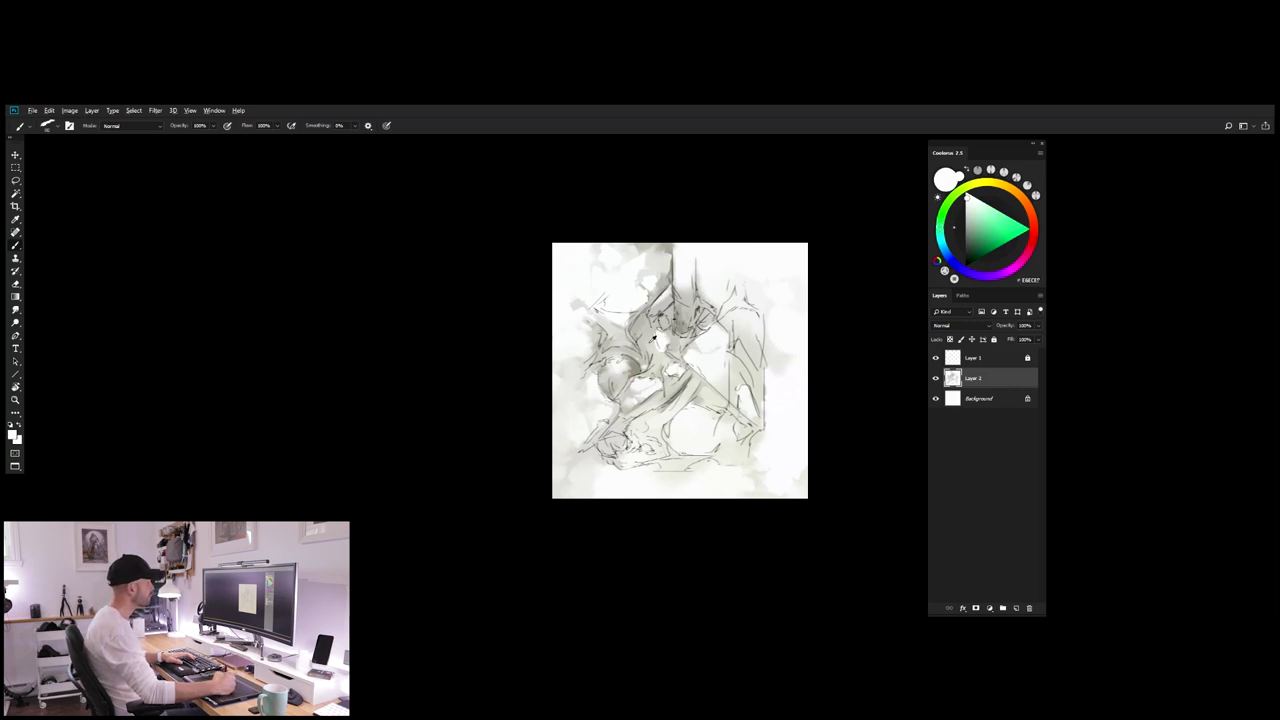
left_click(653, 341, "alt")
left_click(660, 340, "alt")
left_click_drag(665, 327, 662, 319)
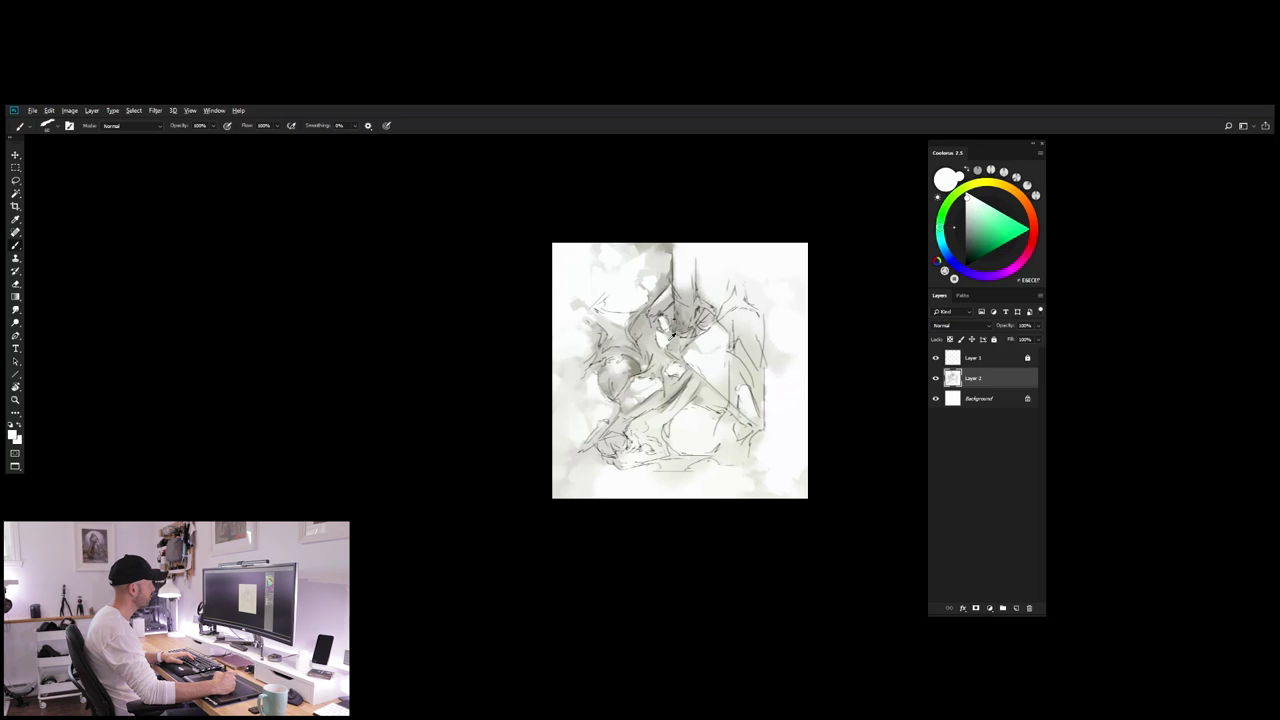
left_click(658, 338, "alt")
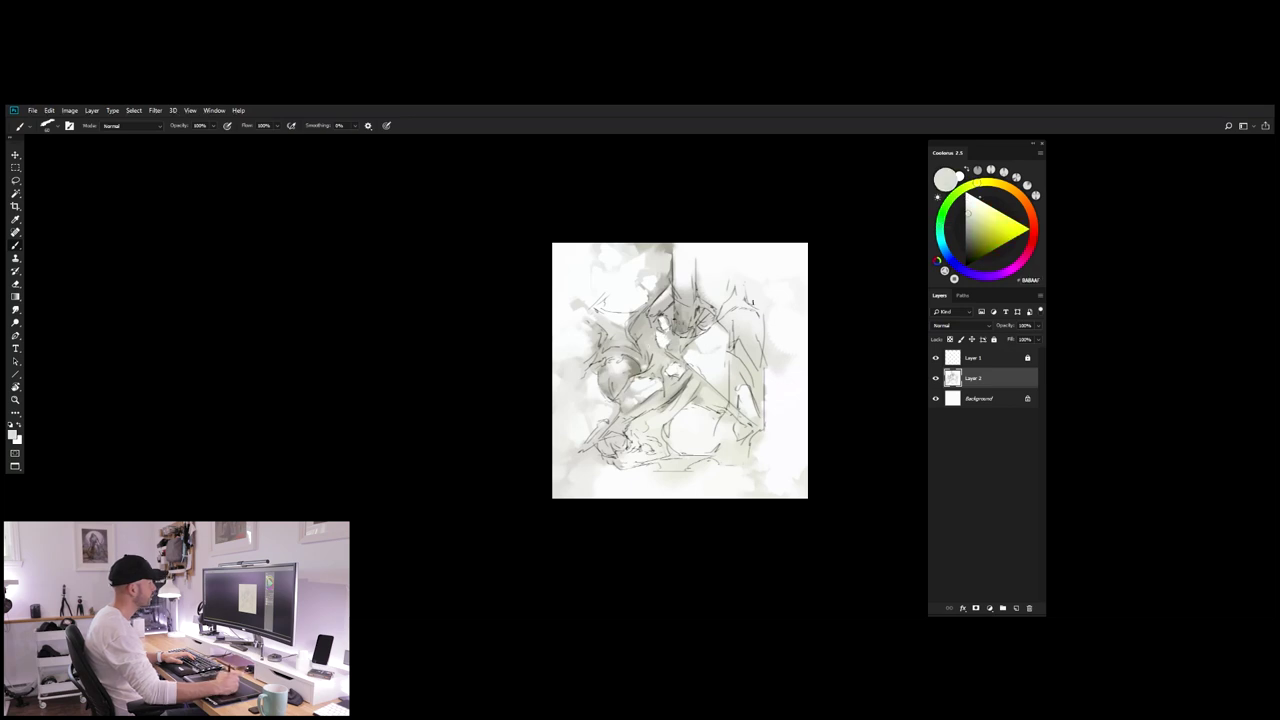
Step: Refine the edges of the openings left of the face with light and mid greys sampled from the canvas
left_click(655, 260, "alt")
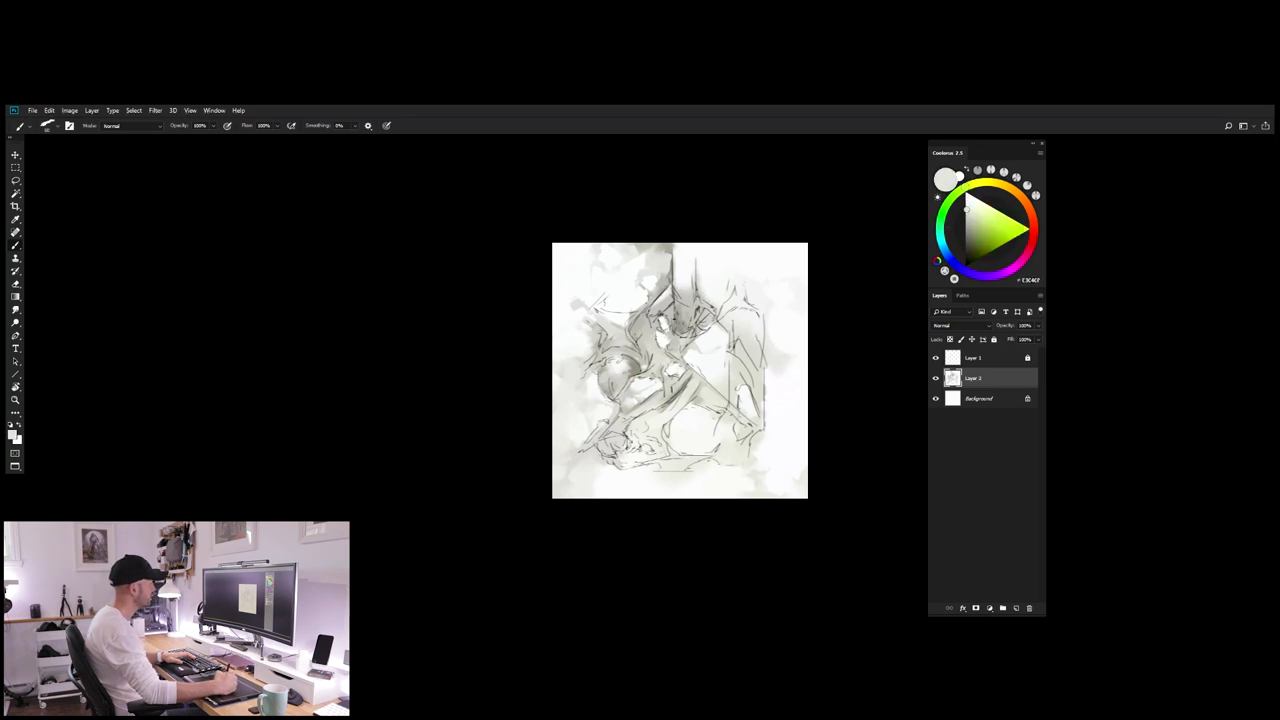
left_click(686, 273, "alt")
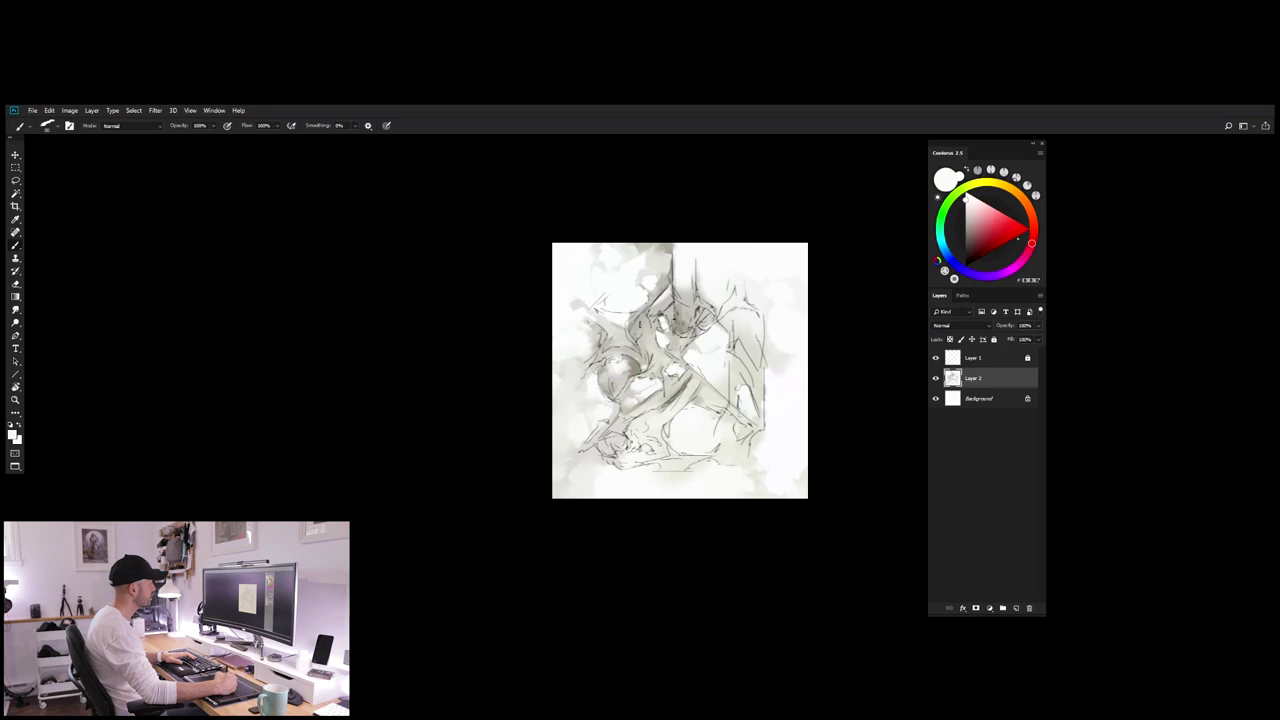
left_click(643, 328, "alt")
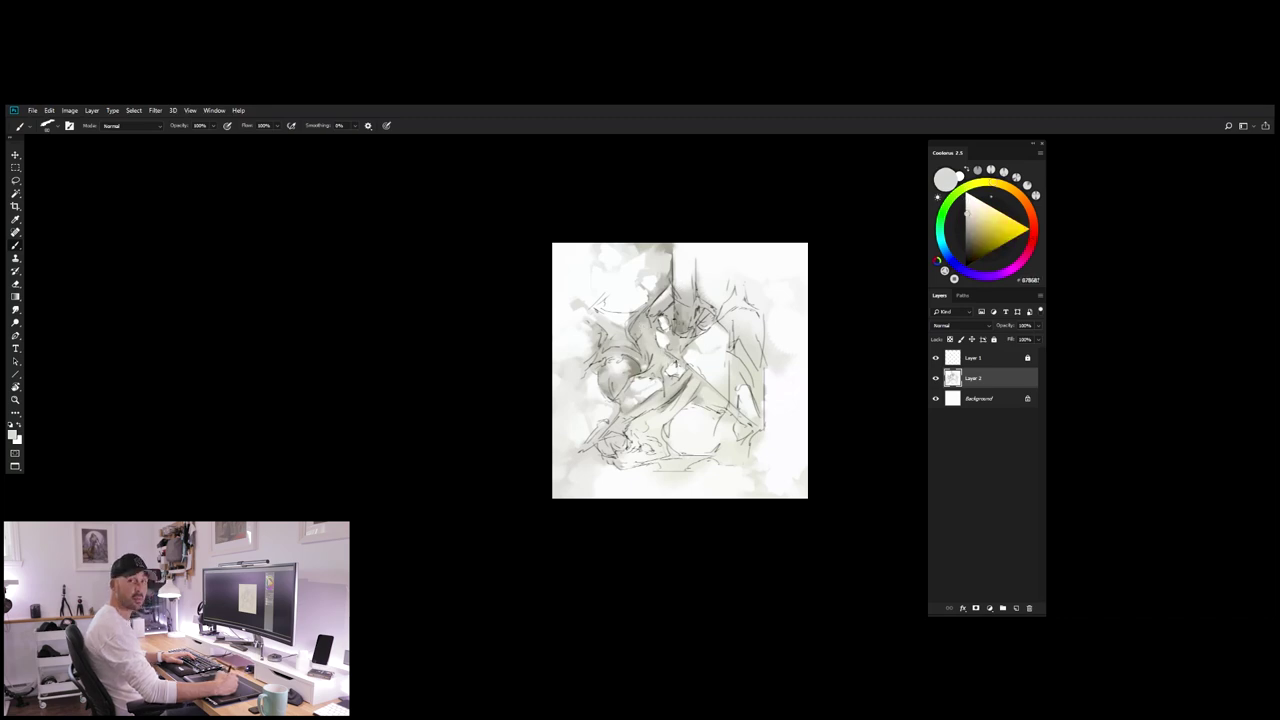
left_click(660, 338, "alt")
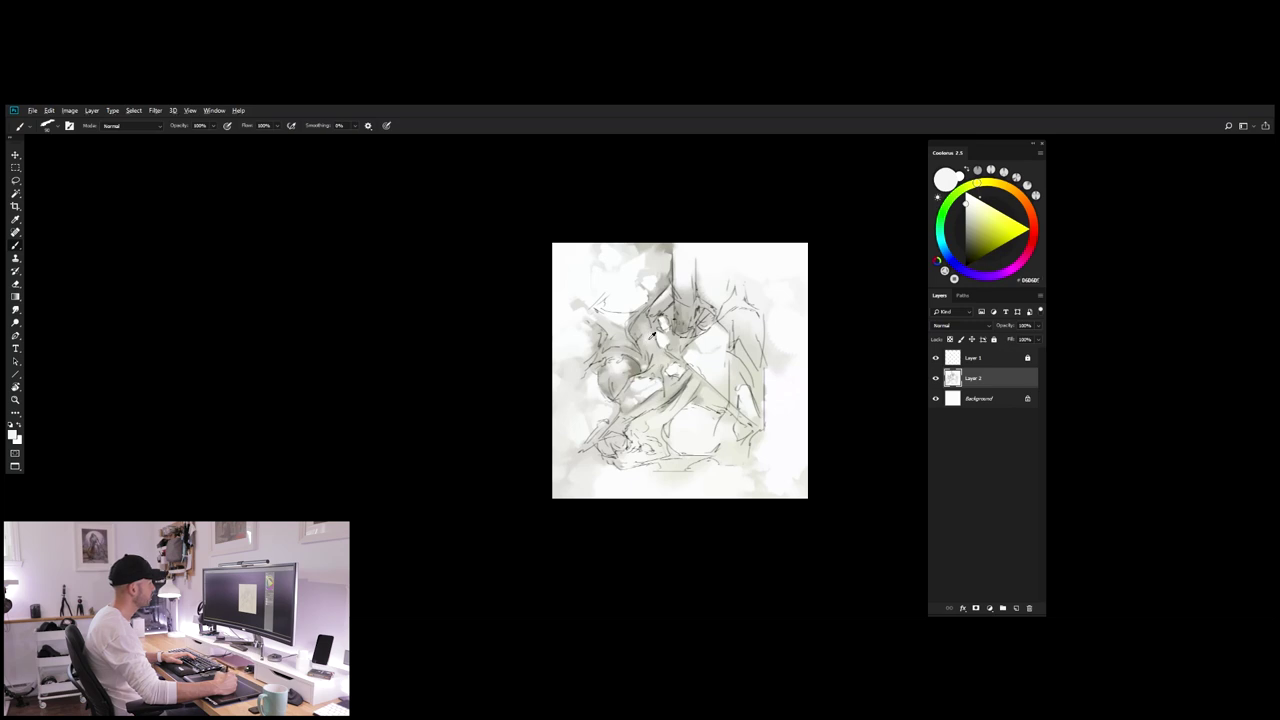
left_click(652, 323, "alt")
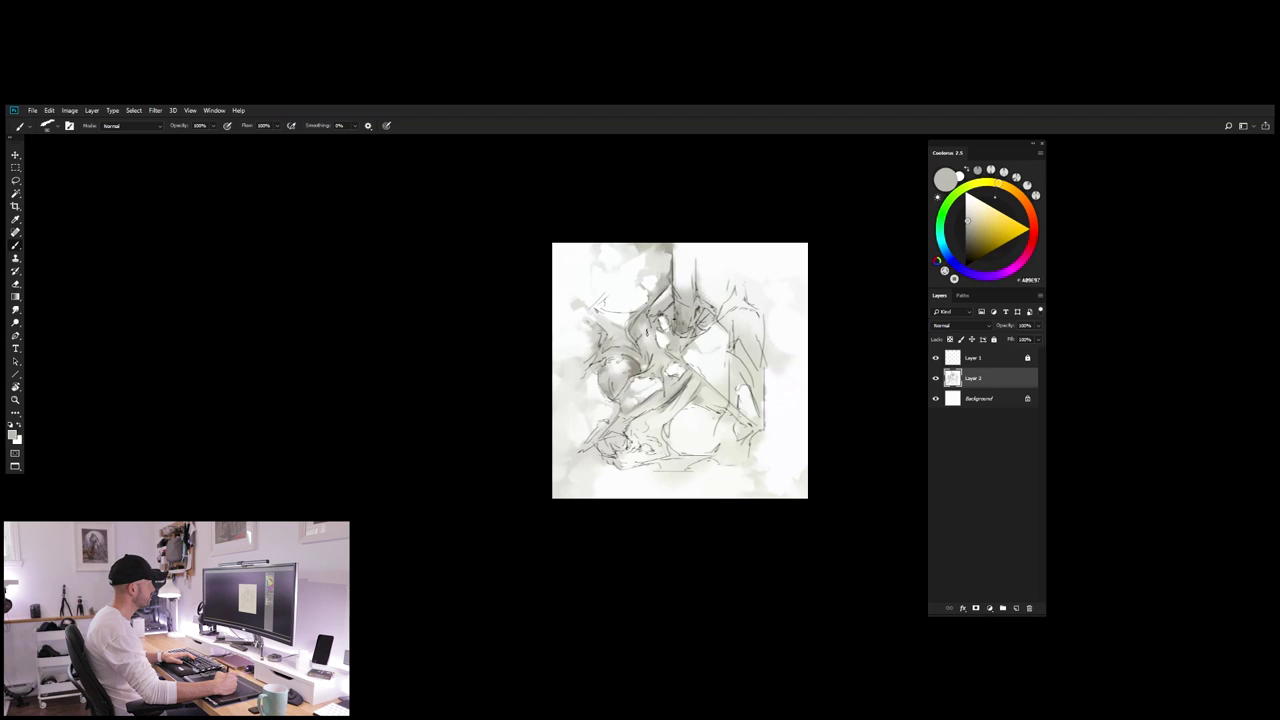
left_click(656, 336, "alt")
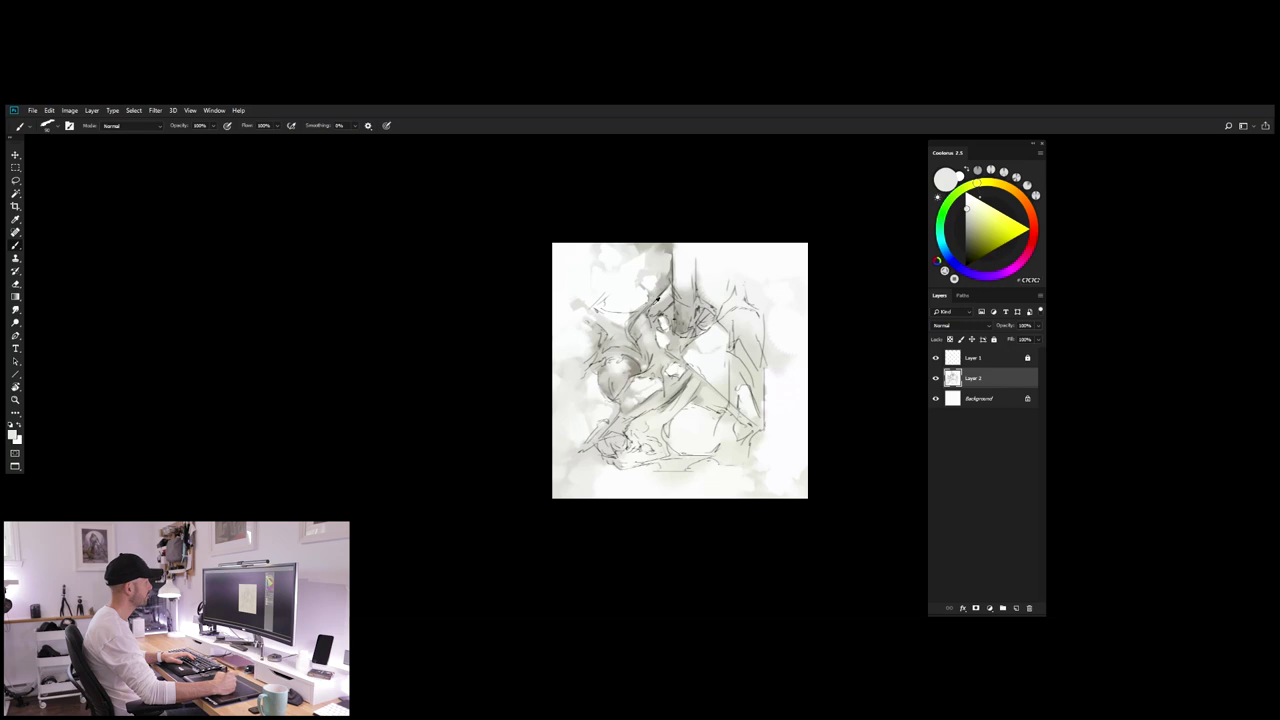
Step: Blend the shading between the left horn's base and the round shape with sampled grey tones
left_click(656, 298, "alt")
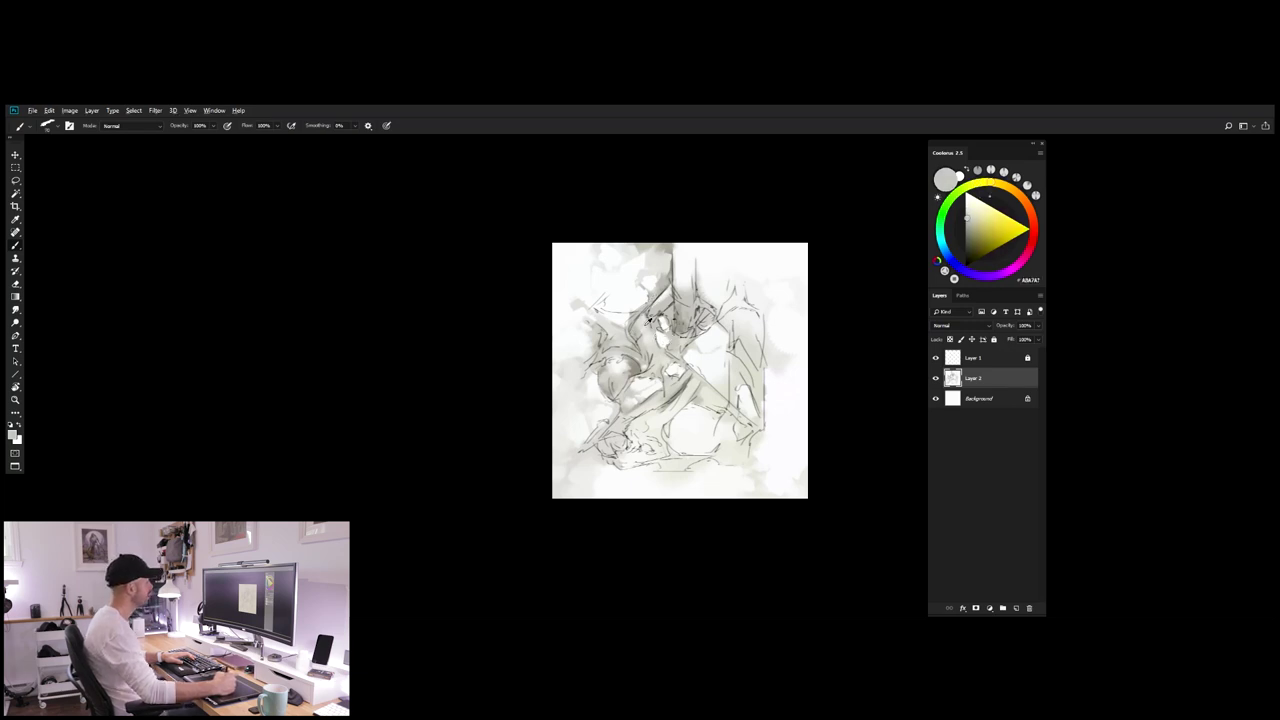
left_click(656, 330, "alt")
left_click(640, 342, "alt")
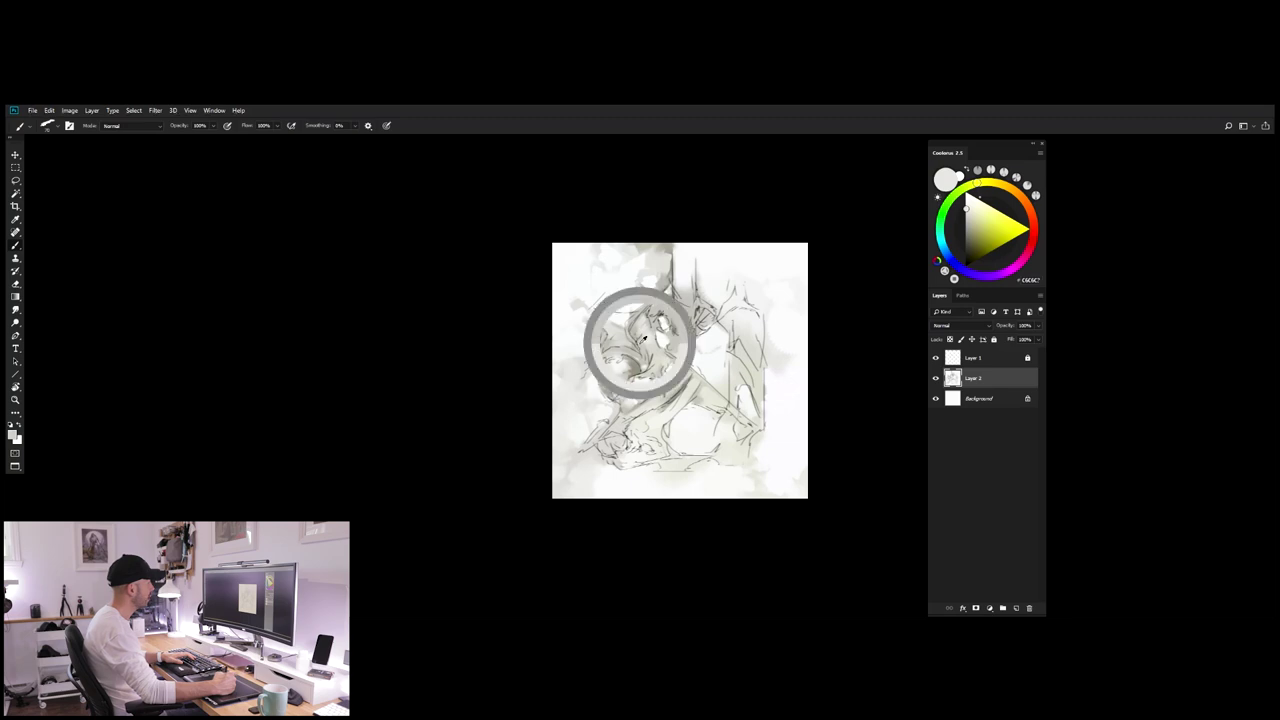
left_click(633, 365, "alt")
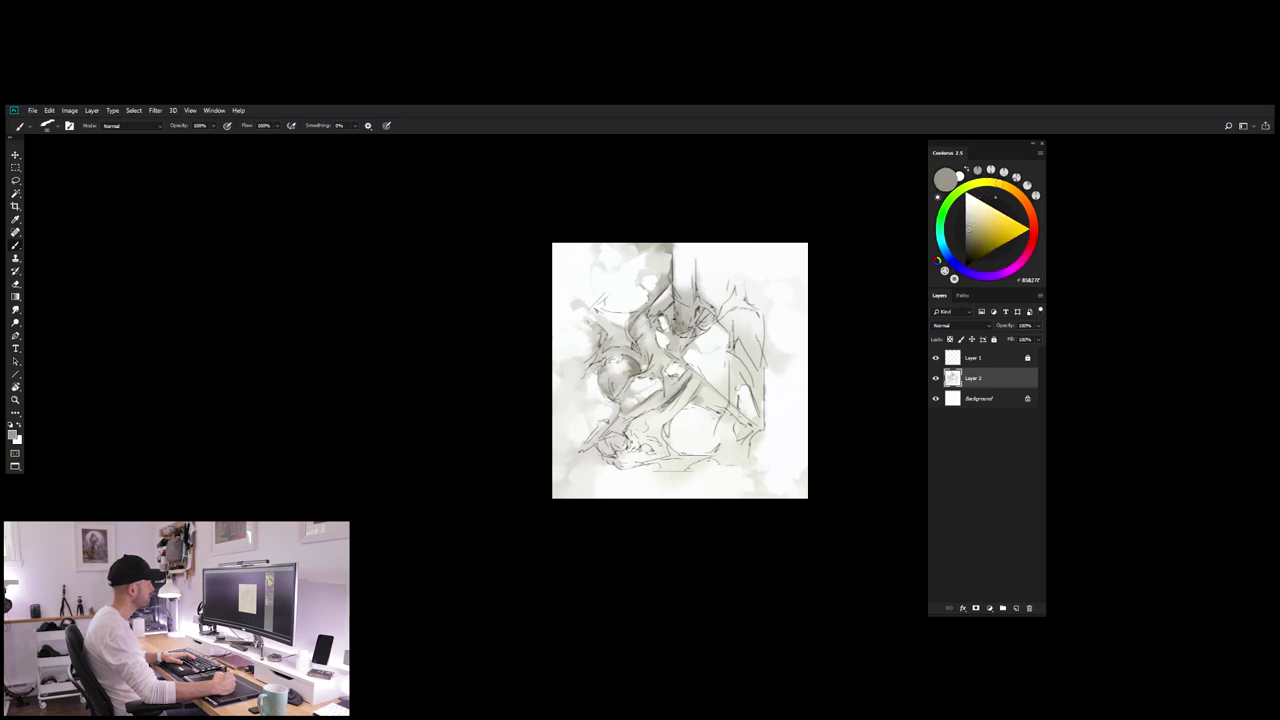